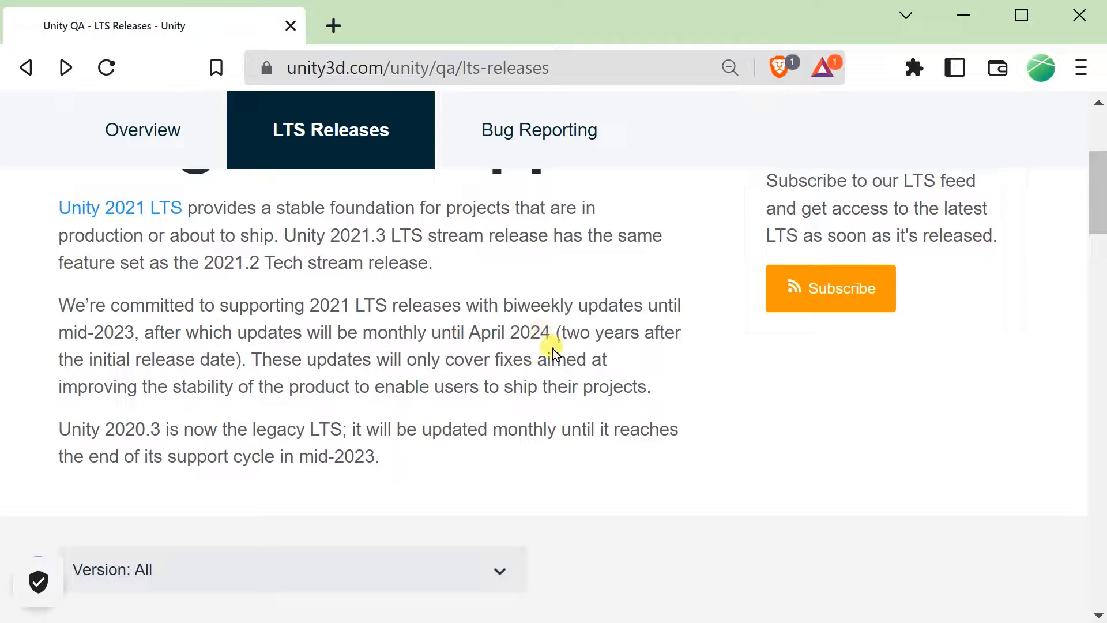
# Examine the Unity Long Term Support page, its release list and the available version filter options.
pyautogui.scroll(4, 551, 355)
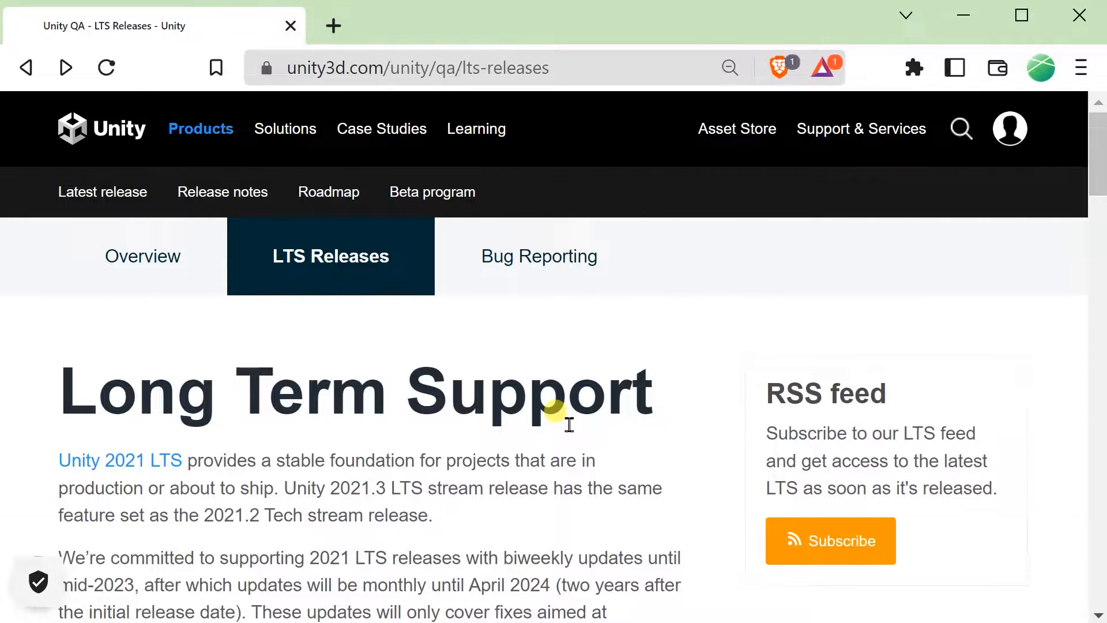
pyautogui.scroll(-4, 569, 424)
pyautogui.scroll(-4, 569, 424)
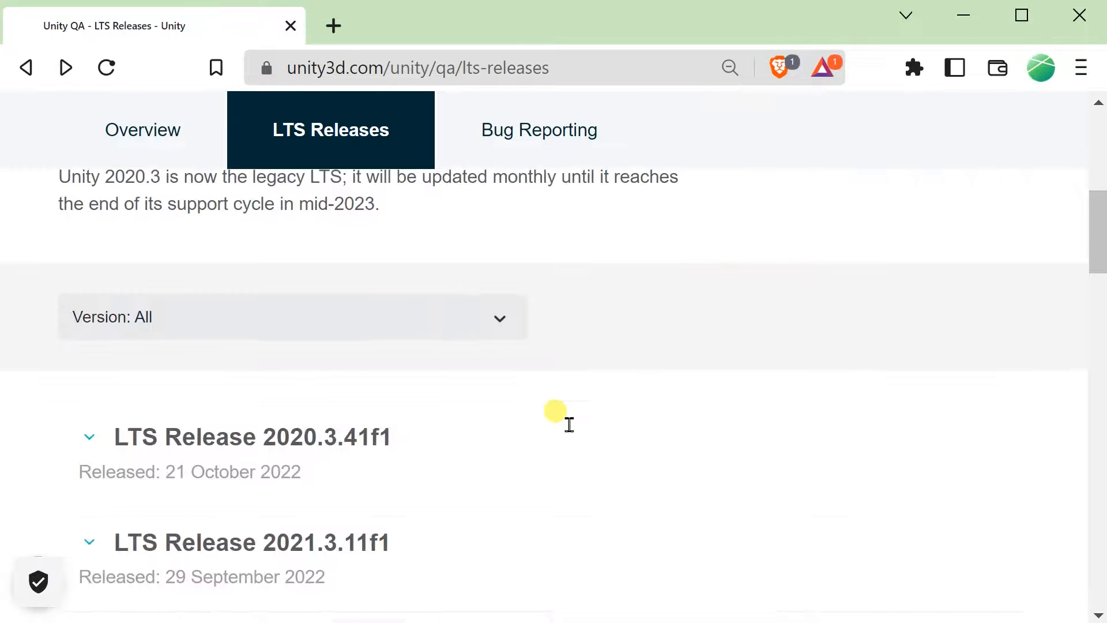
pyautogui.click(466, 319)
pyautogui.scroll(-1, 412, 415)
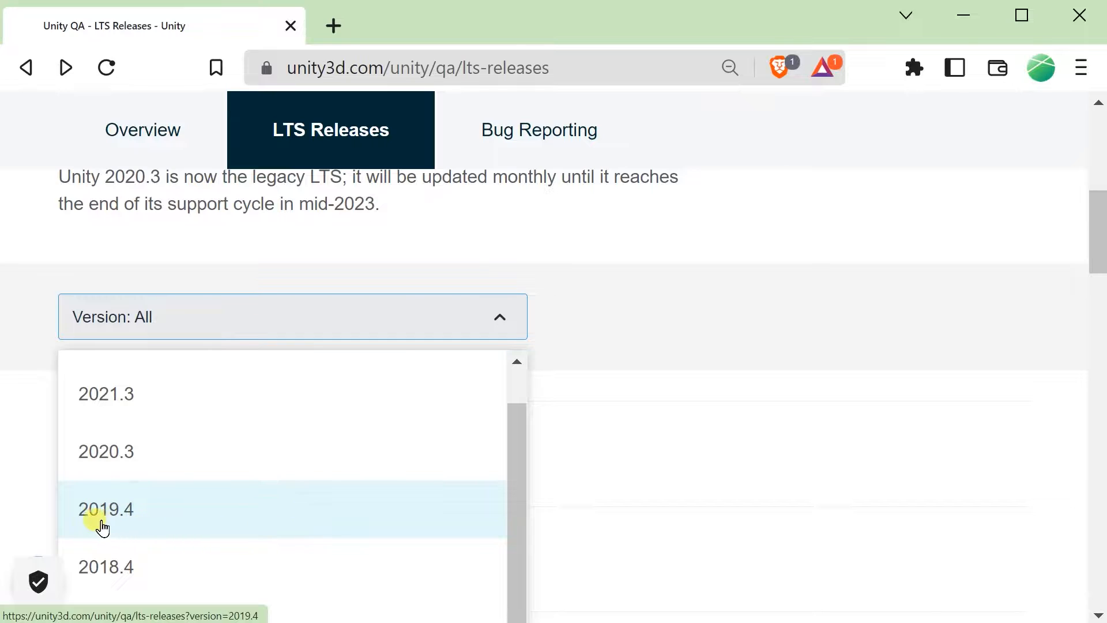
pyautogui.scroll(1, 254, 516)
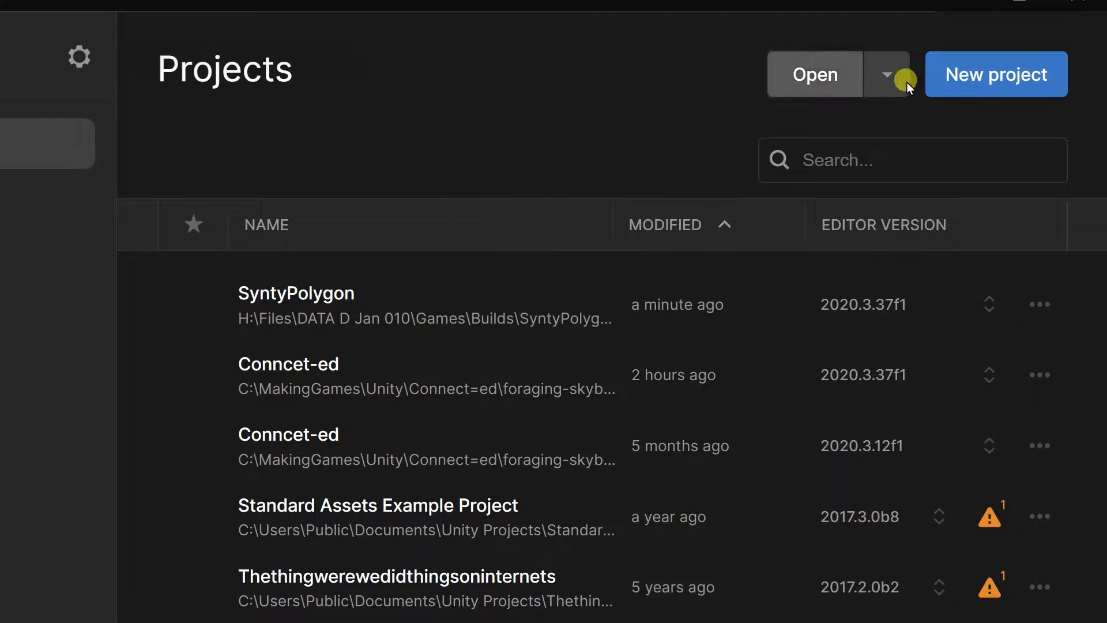
# In Unity Hub, create a new project from the 3D Core template named learningcameramovement, using editor version 2020.3.37f1.
pyautogui.click(959, 76)
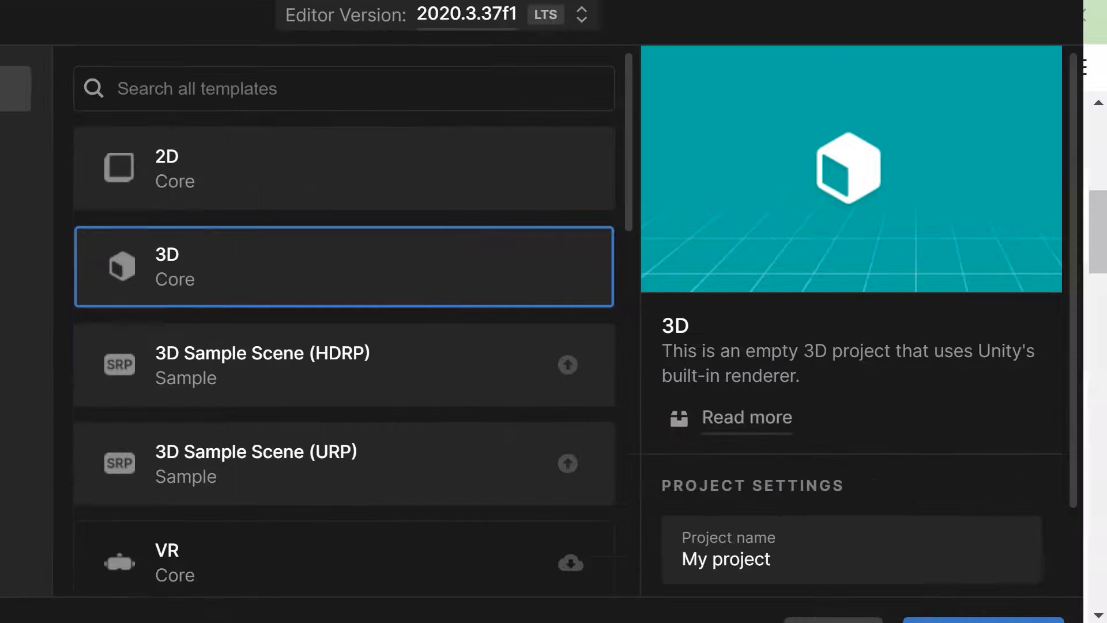
pyautogui.click(838, 545)
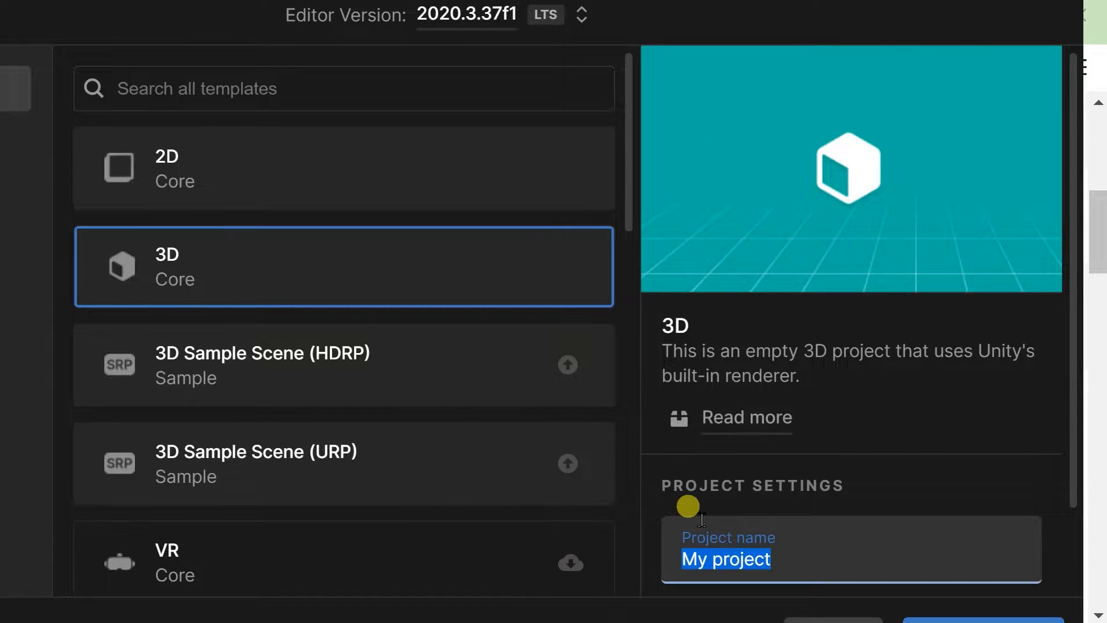
pyautogui.write('dsadas')
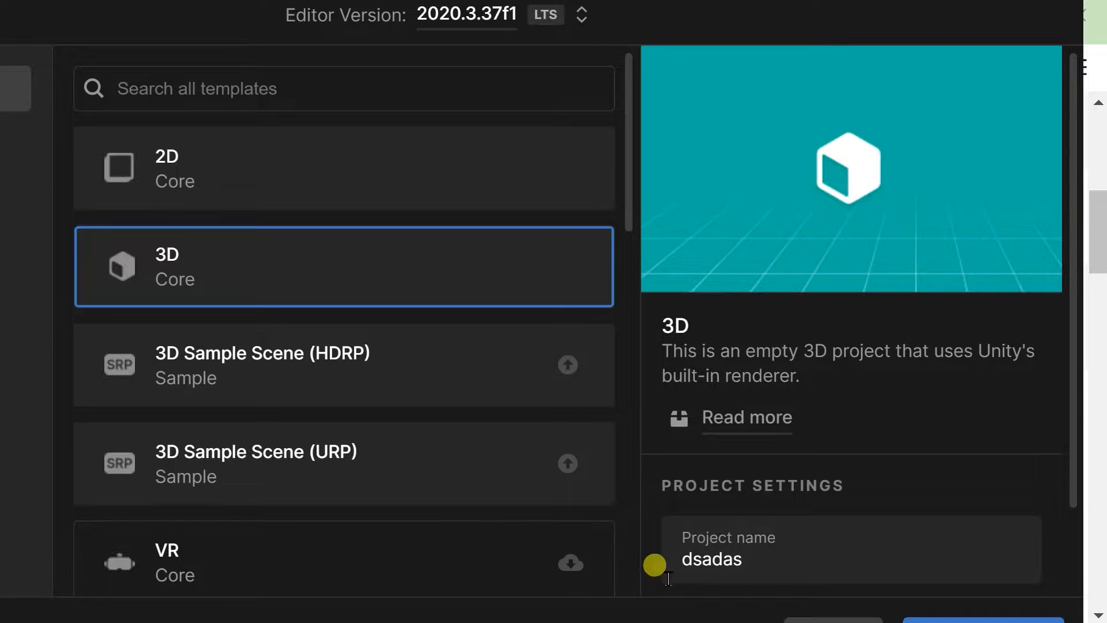
pyautogui.click(788, 567)
pyautogui.press('BackSpace')
pyautogui.write('learn')
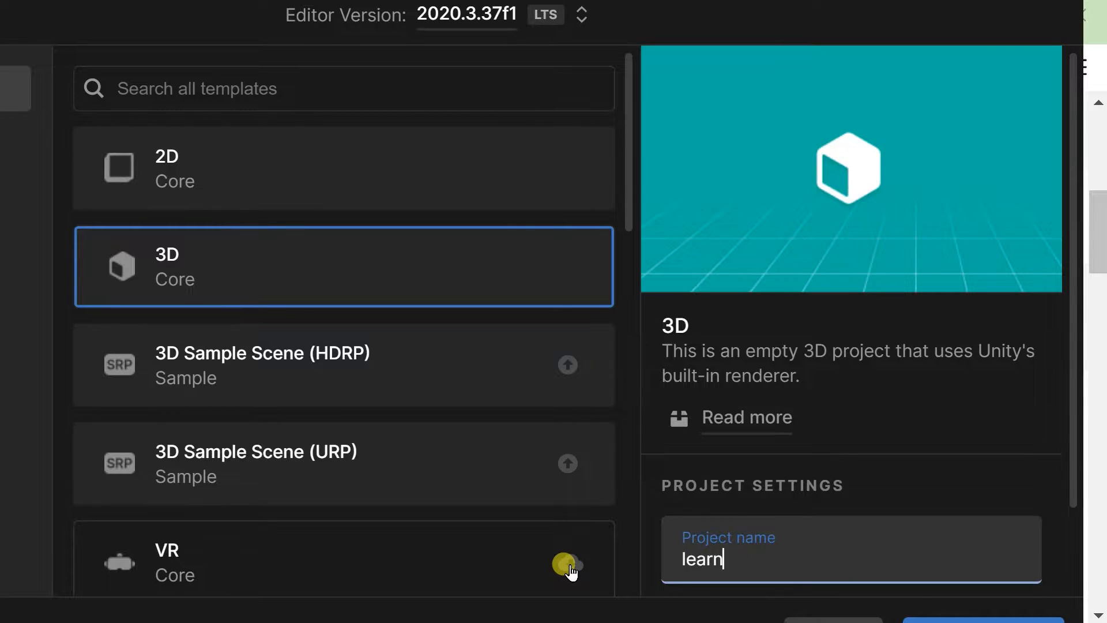
pyautogui.write('ingcameramovm')
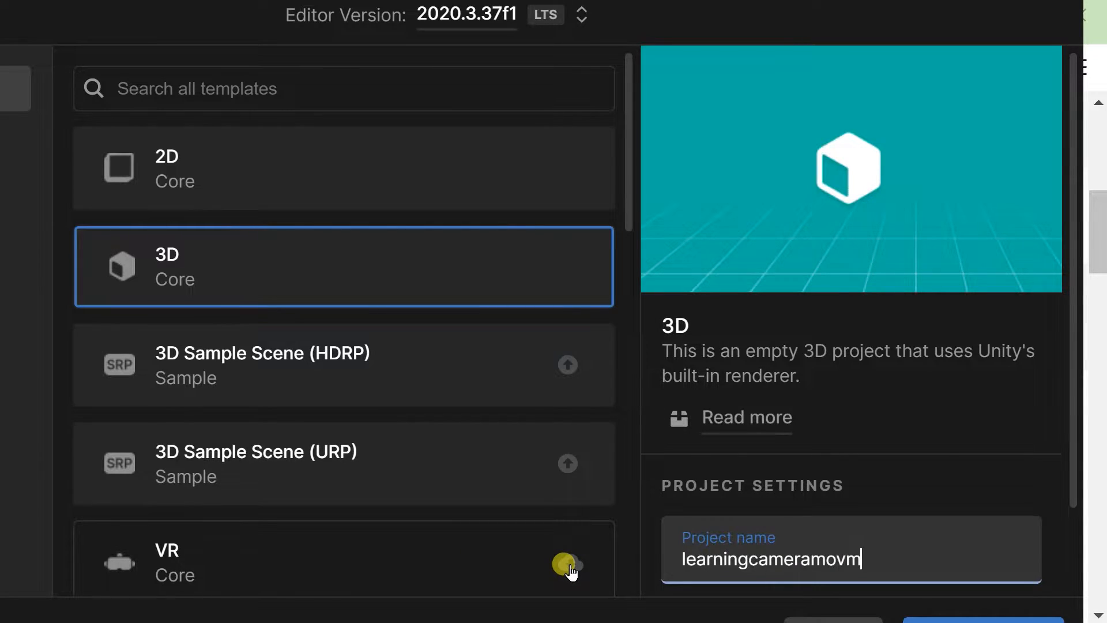
pyautogui.press('BackSpace')
pyautogui.write('ement')
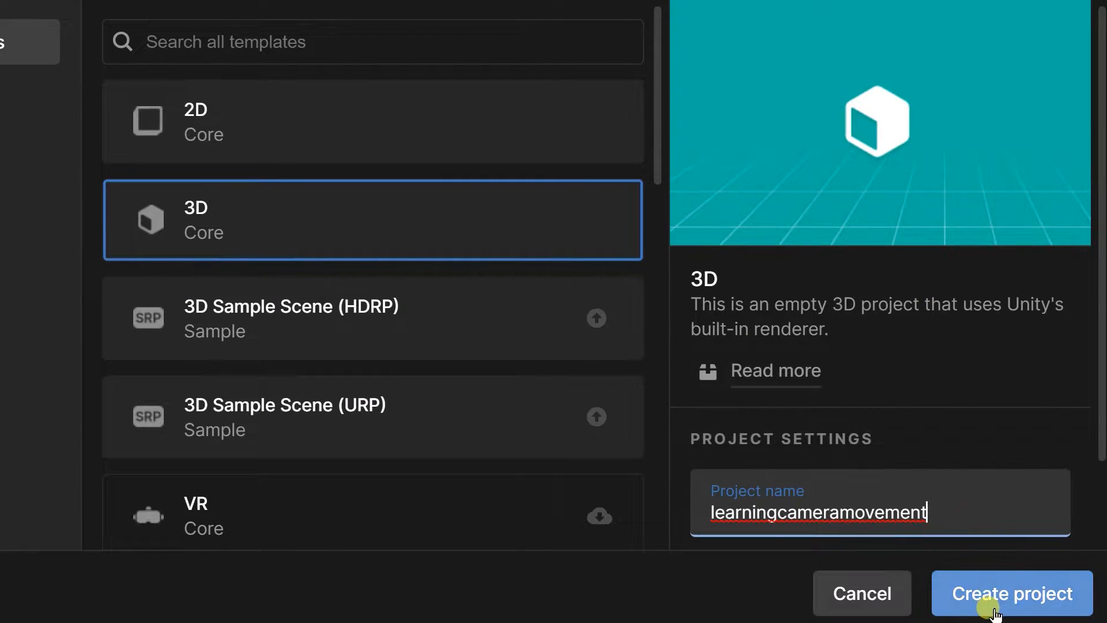
pyautogui.click(992, 610)
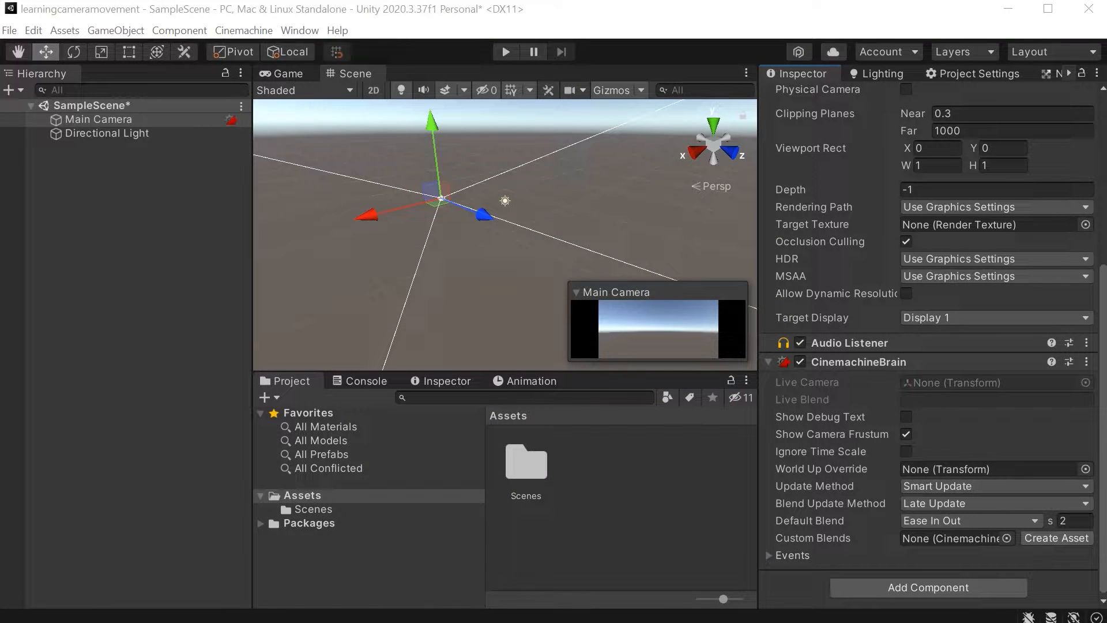
pyautogui.click(125, 119)
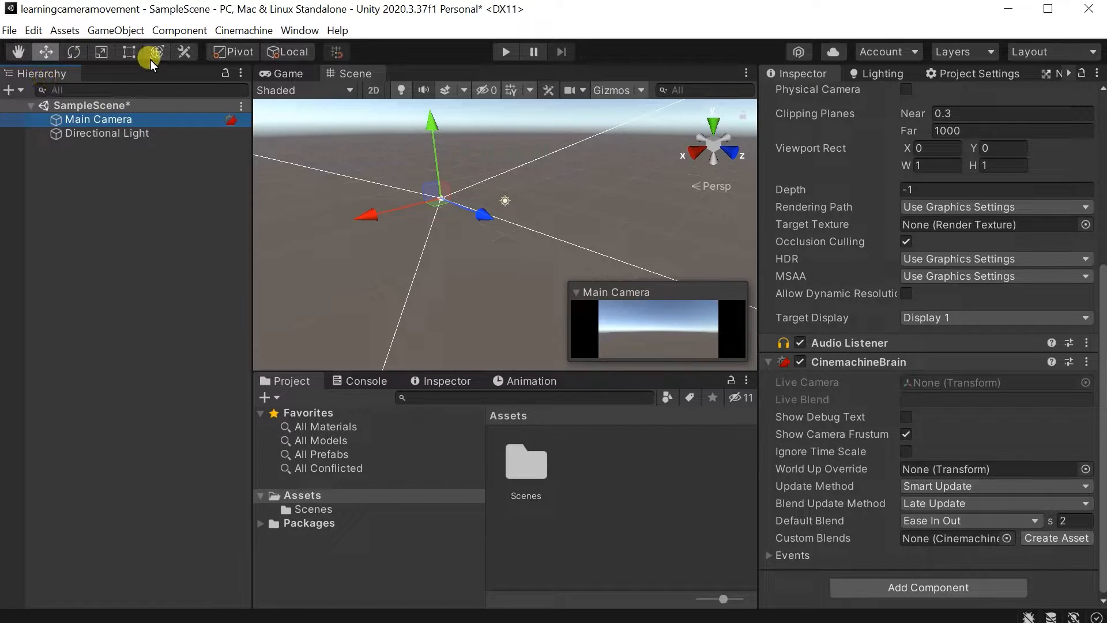
pyautogui.click(293, 30)
pyautogui.moveTo(360, 110)
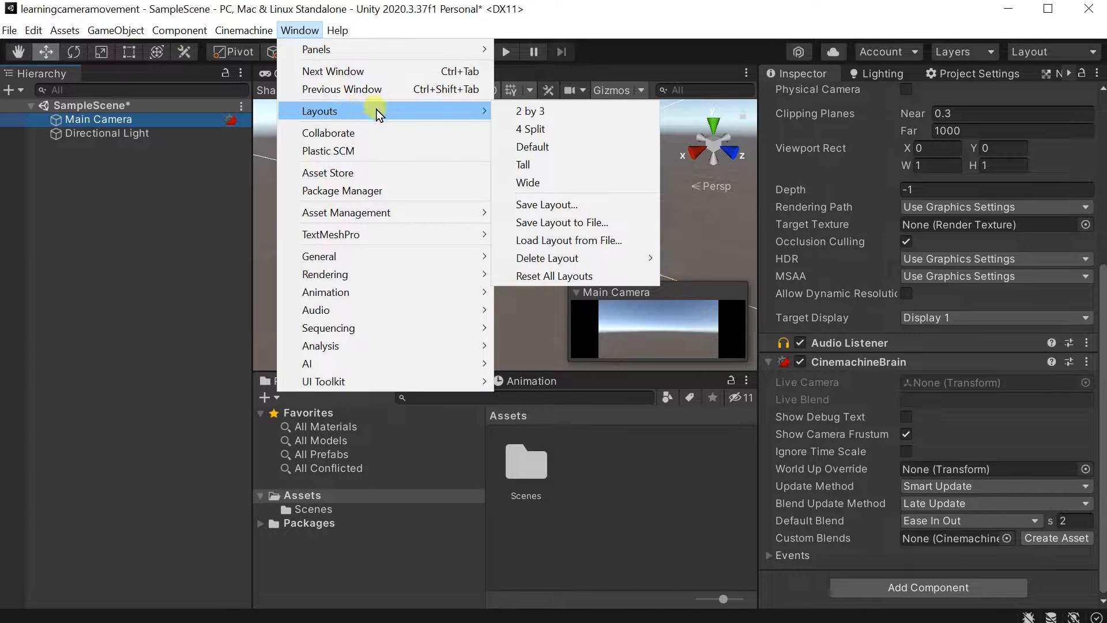
pyautogui.click(598, 285)
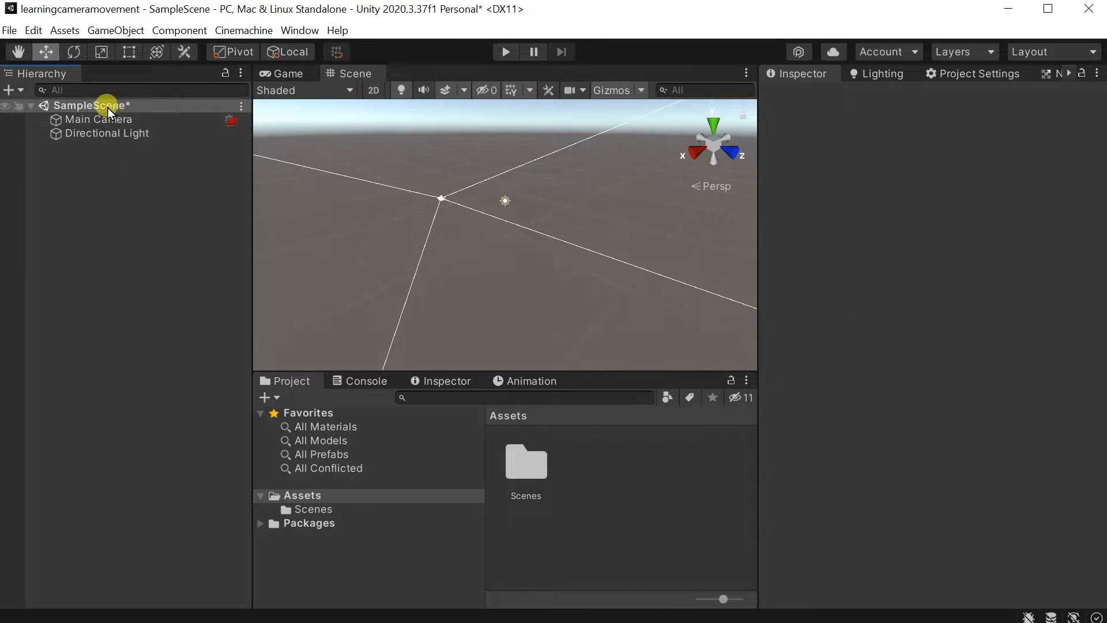
# Inspect the Main Camera's CinemachineBrain component and check the component search for "brain".
pyautogui.click(83, 119)
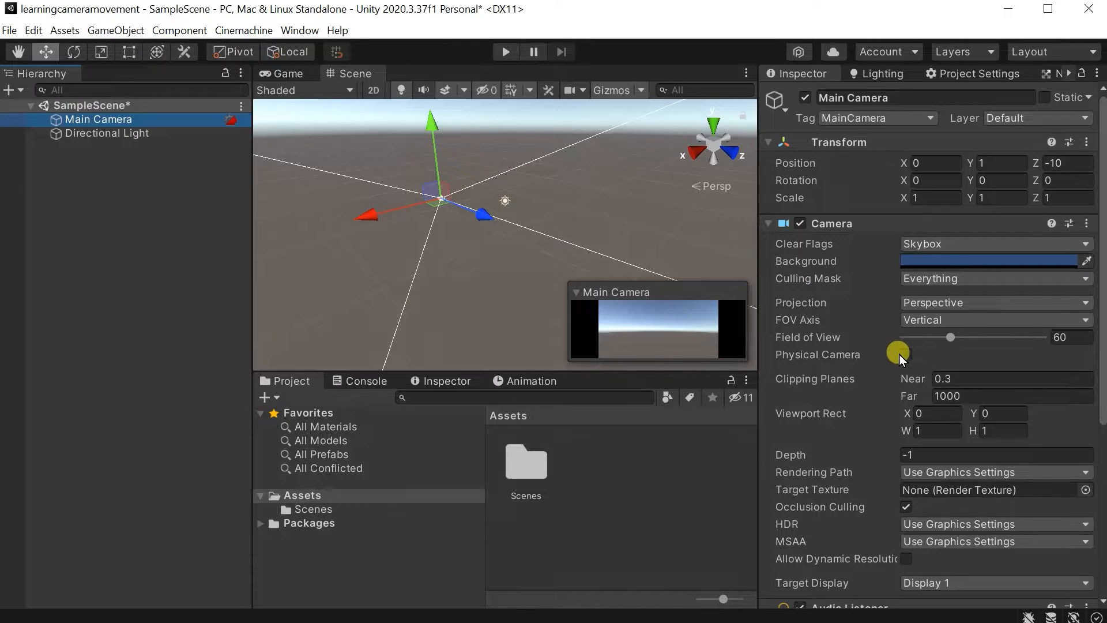
pyautogui.scroll(-5, 898, 354)
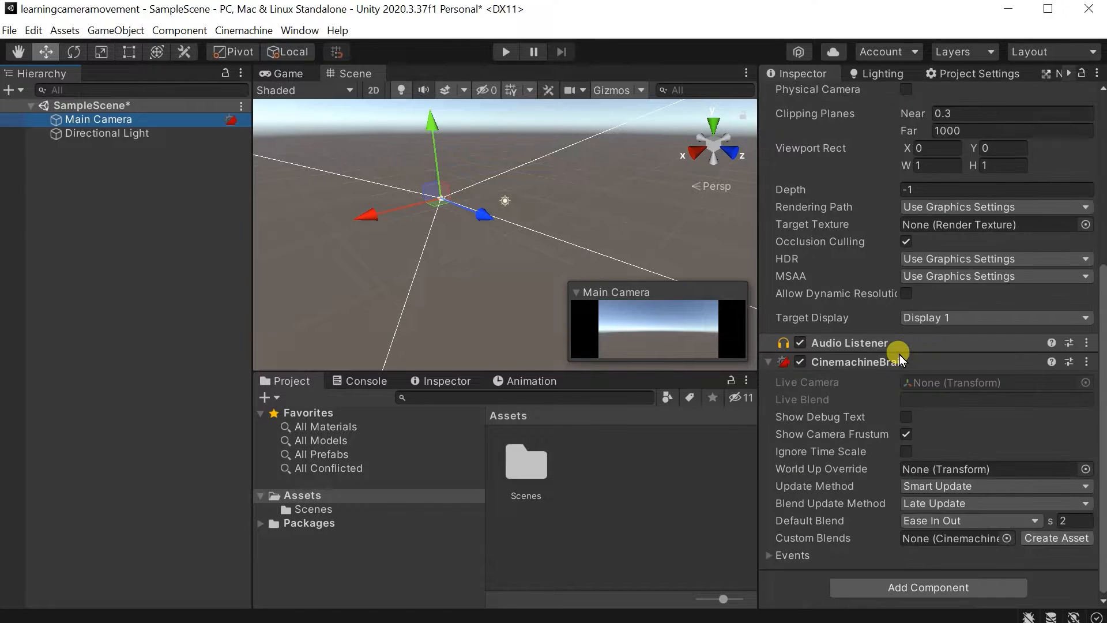
pyautogui.click(897, 587)
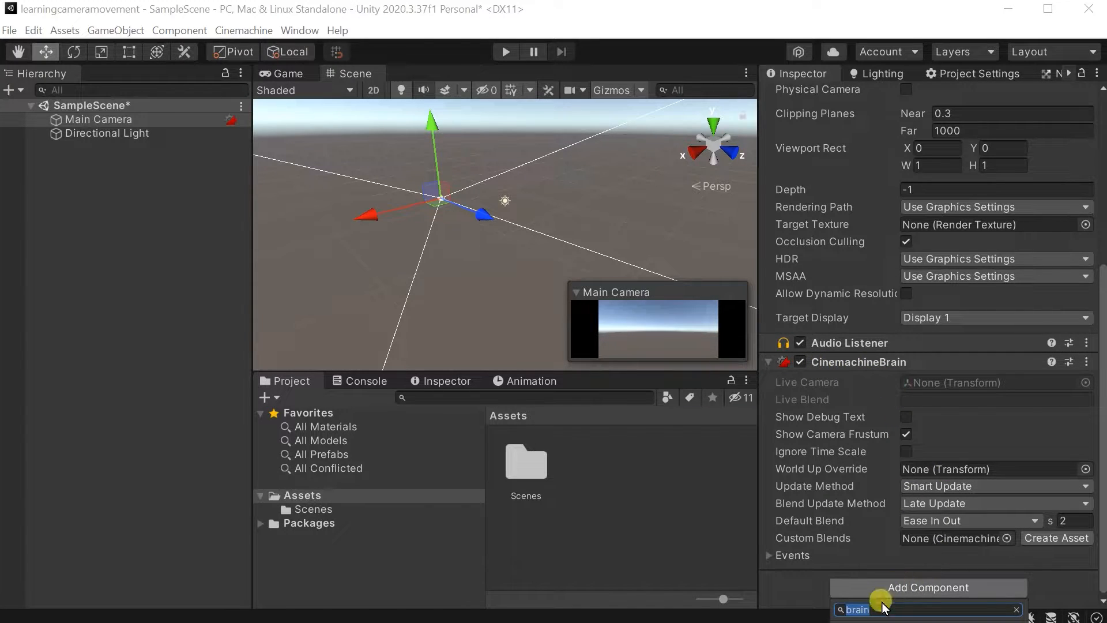
pyautogui.press('Escape')
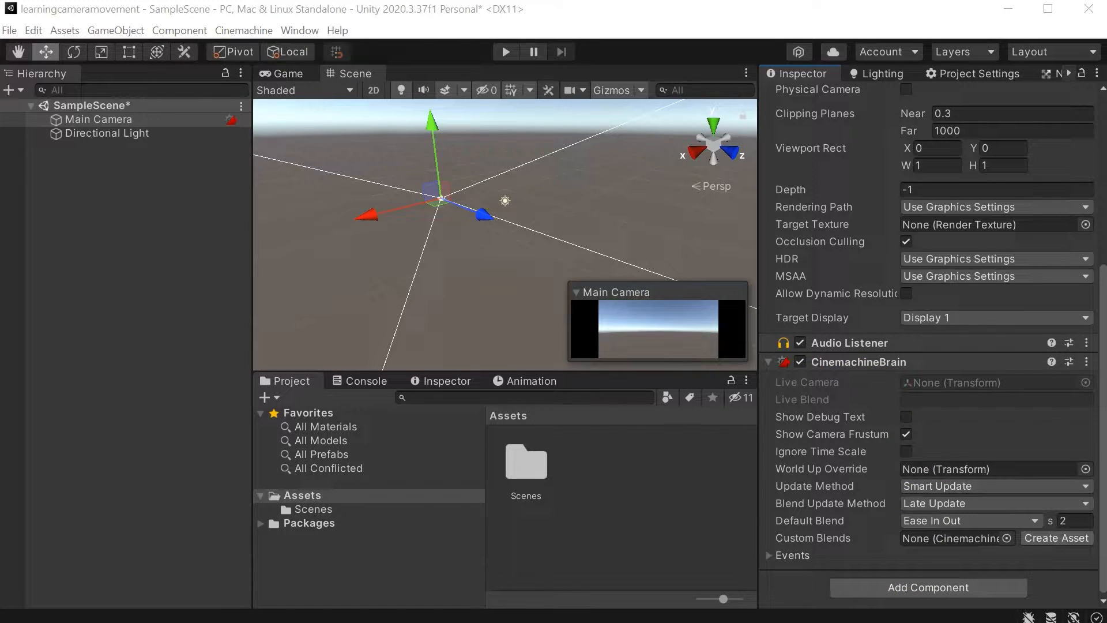
pyautogui.click(930, 588)
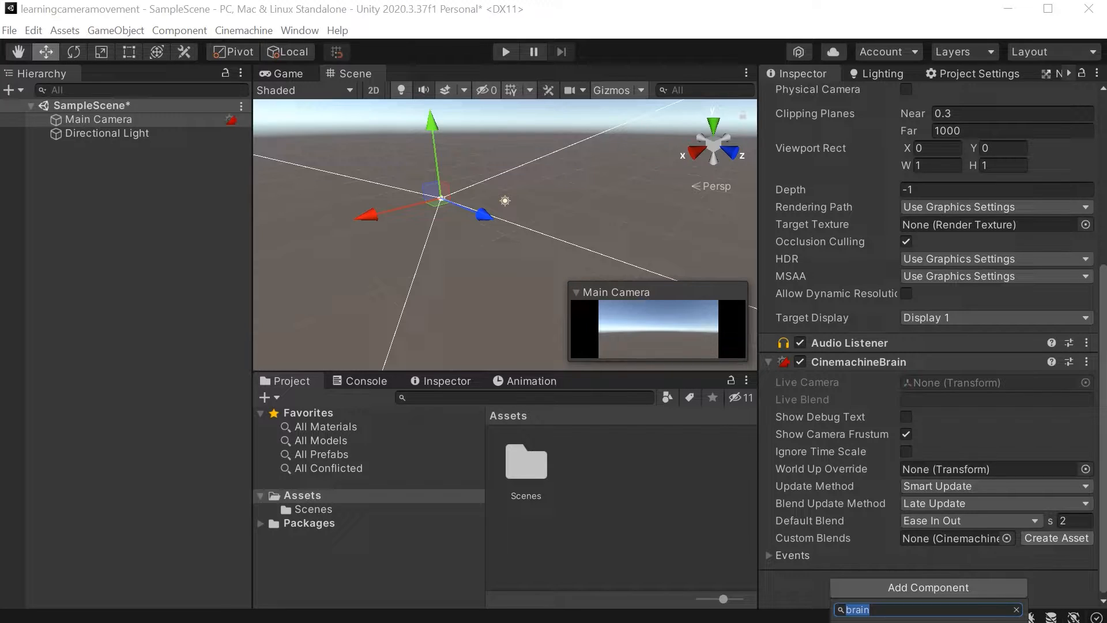
pyautogui.press('Escape')
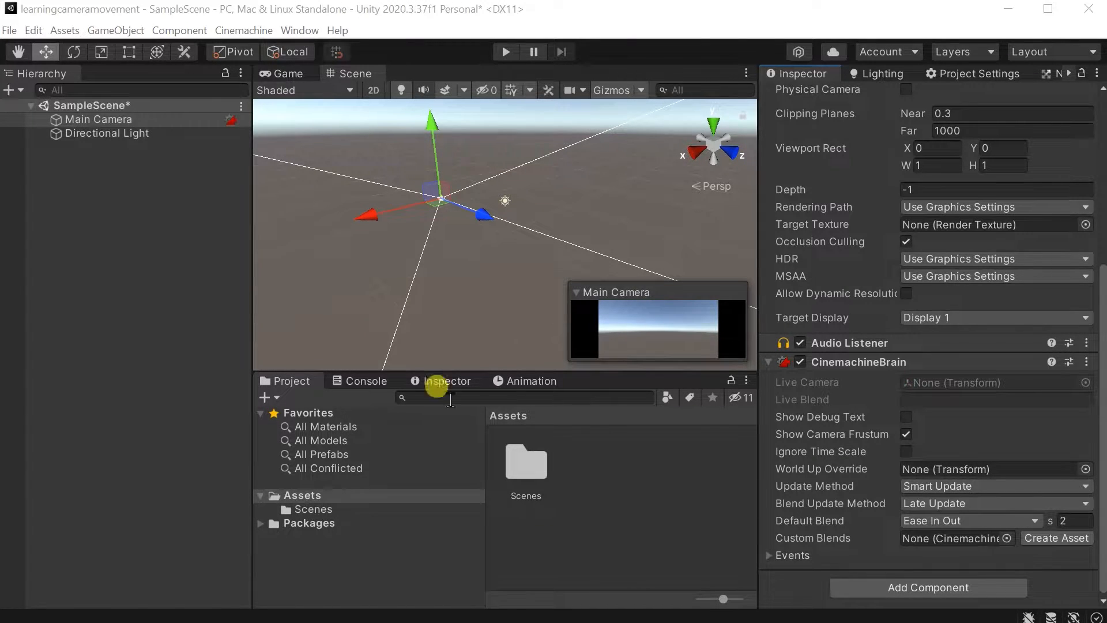
# Add a Cinemachine virtual camera and a dolly track with cart to the scene.
pyautogui.click(246, 32)
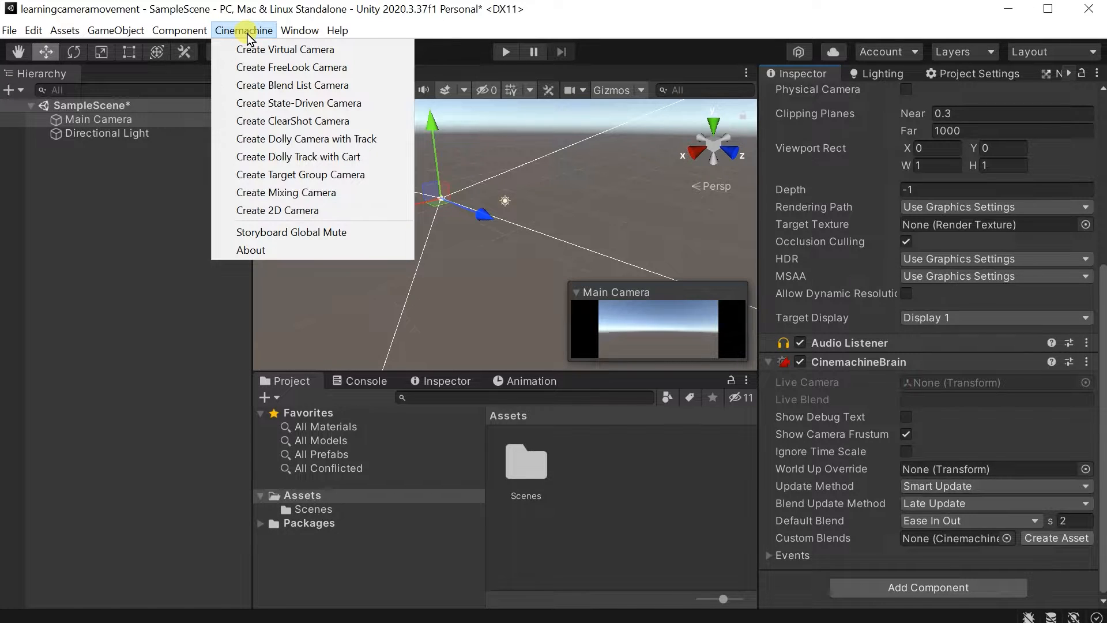
pyautogui.click(288, 57)
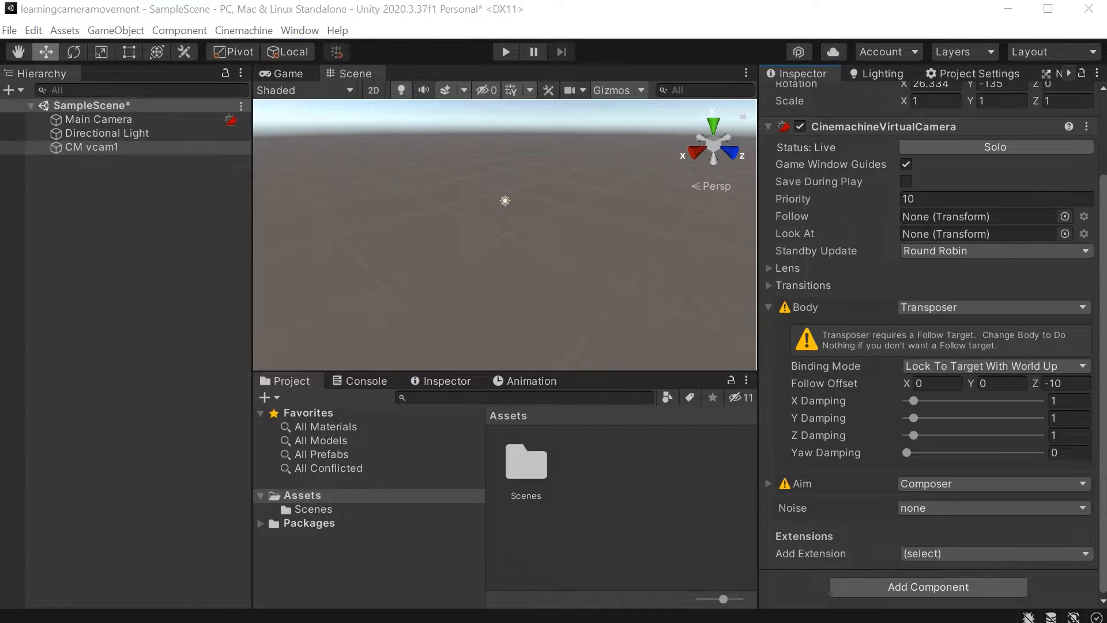
pyautogui.click(238, 31)
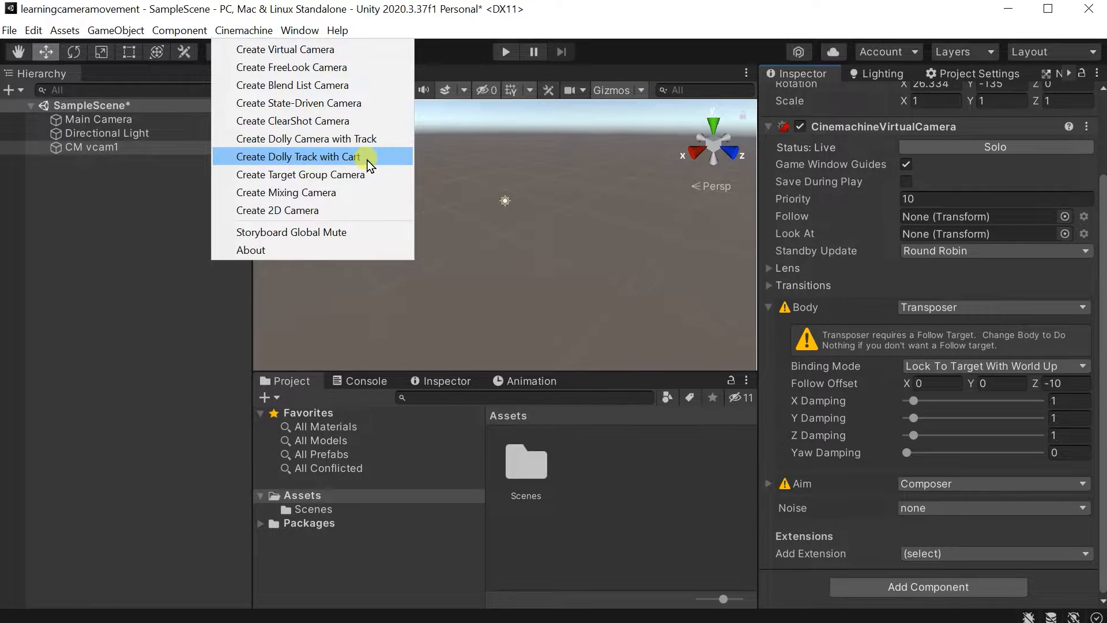
pyautogui.click(367, 161)
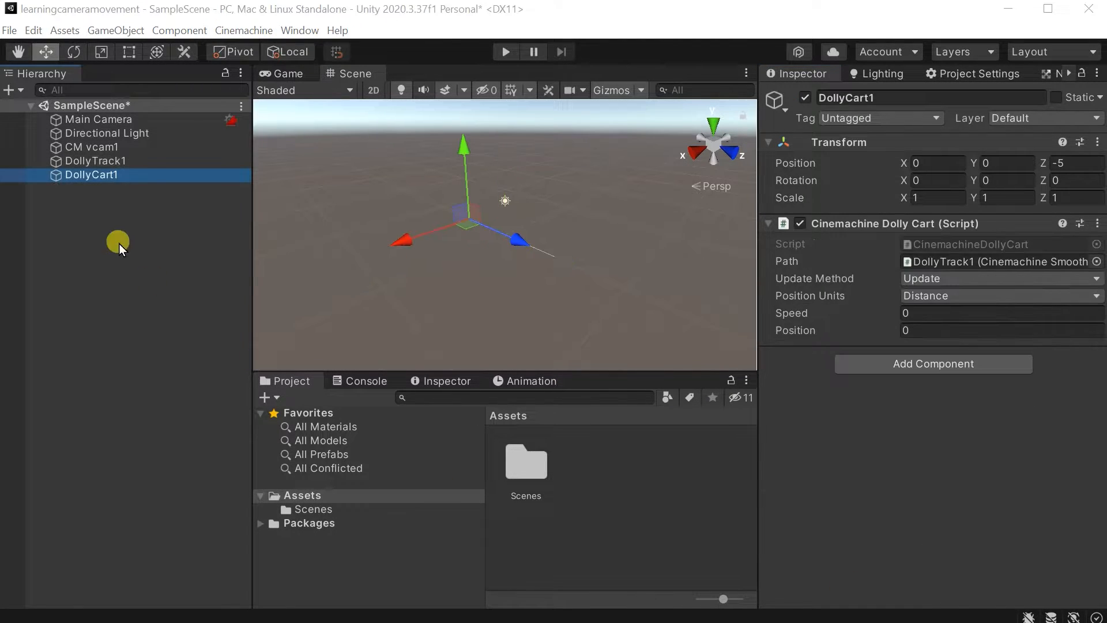
# Set DollyCart1 as the Follow target of the virtual camera CM vcam1.
pyautogui.click(103, 151)
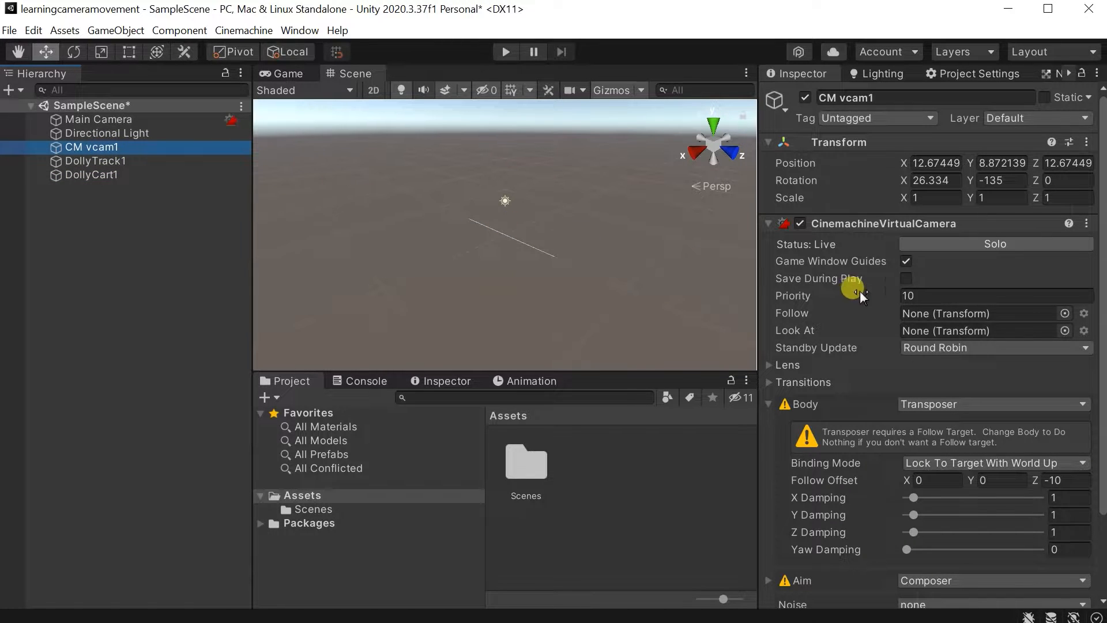
pyautogui.click(1065, 313)
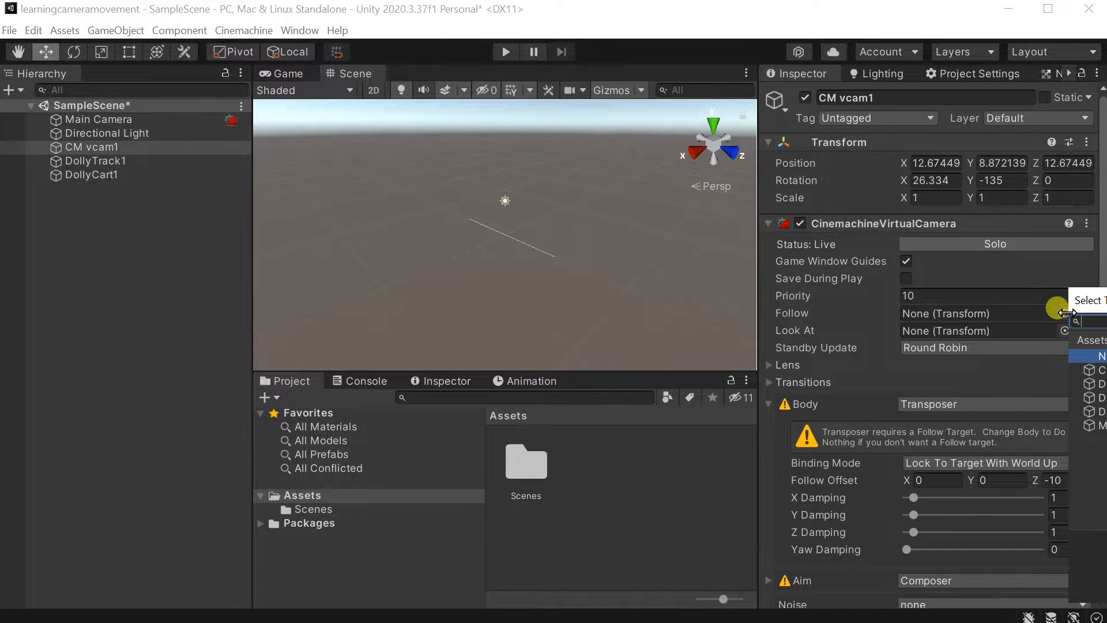
pyautogui.moveTo(1084, 299); pyautogui.dragTo(721, 260)
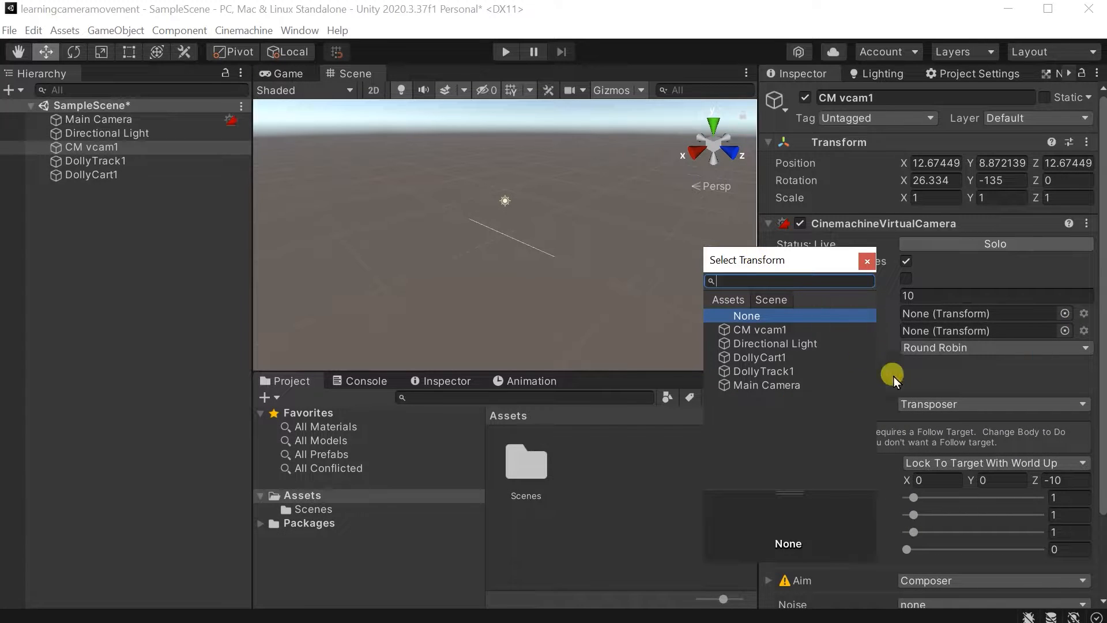
pyautogui.click(789, 358)
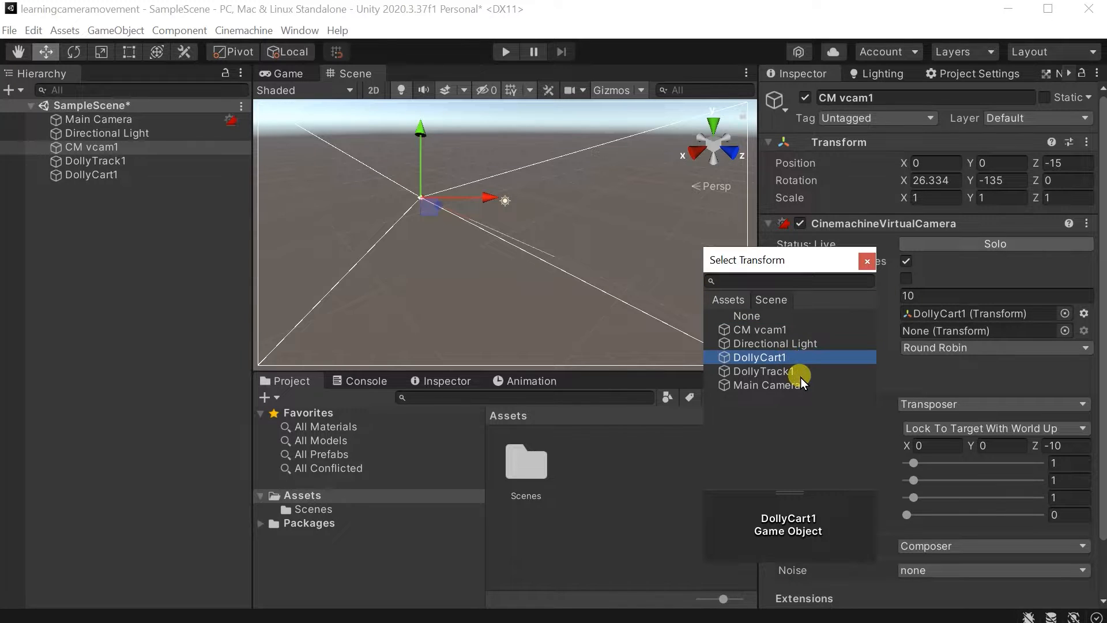
pyautogui.doubleClick(779, 358)
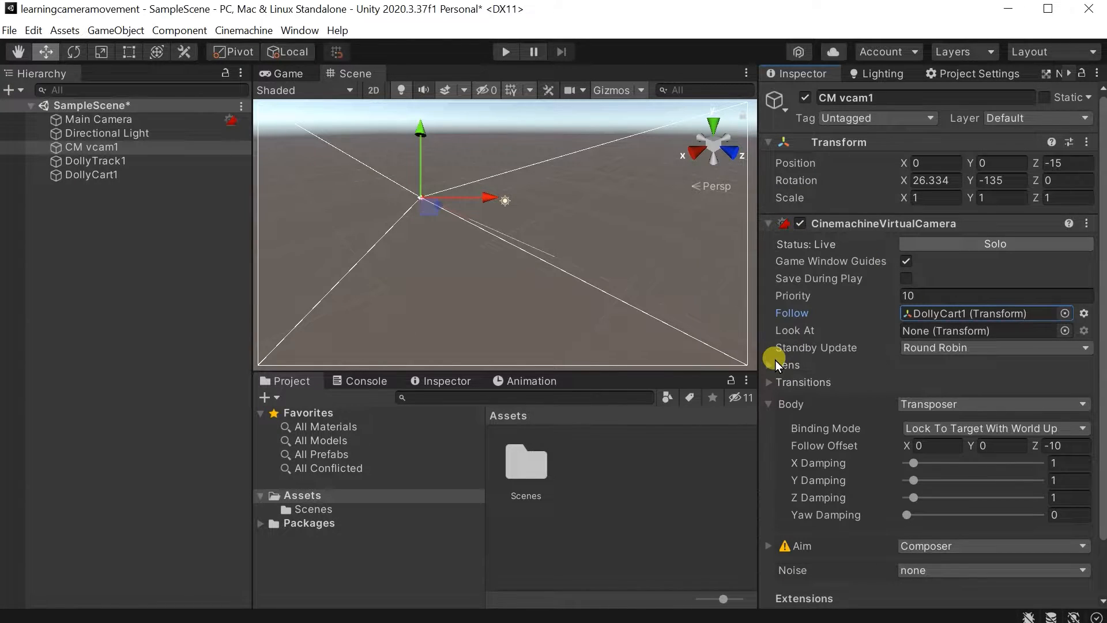
# Compare the properties of the Main Camera and the virtual camera CM vcam1.
pyautogui.click(131, 118)
pyautogui.click(123, 145)
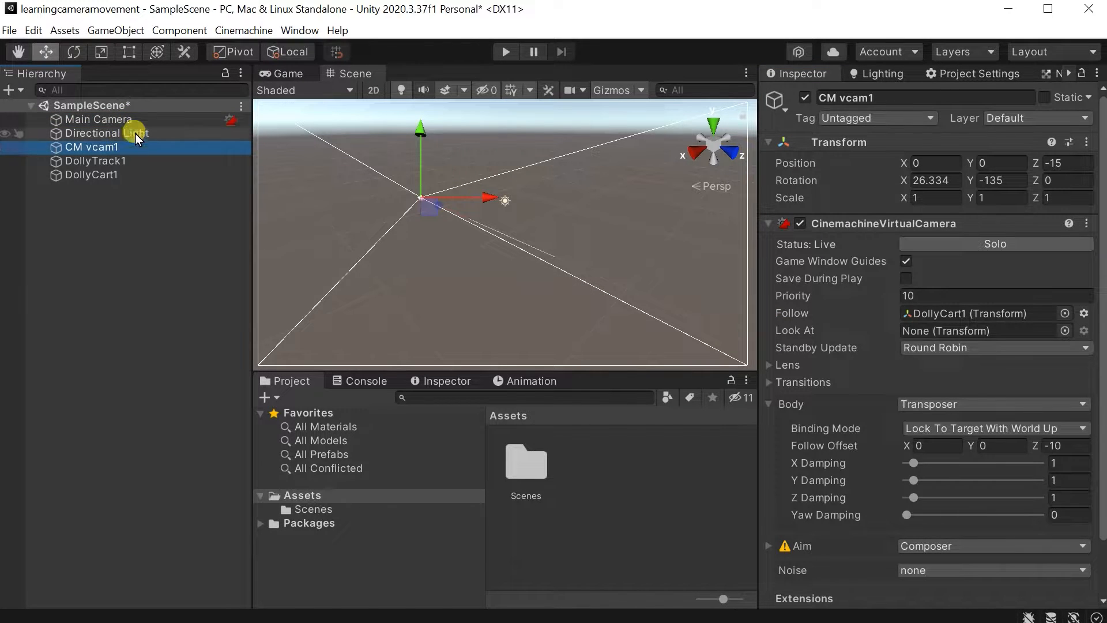
pyautogui.click(142, 120)
pyautogui.click(140, 145)
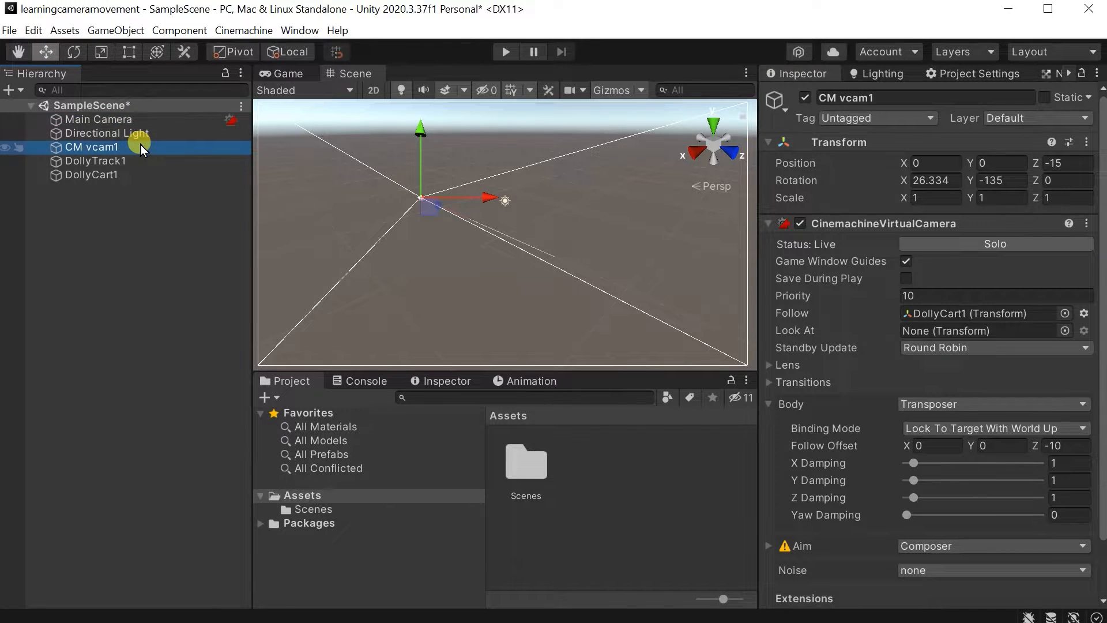
pyautogui.click(147, 124)
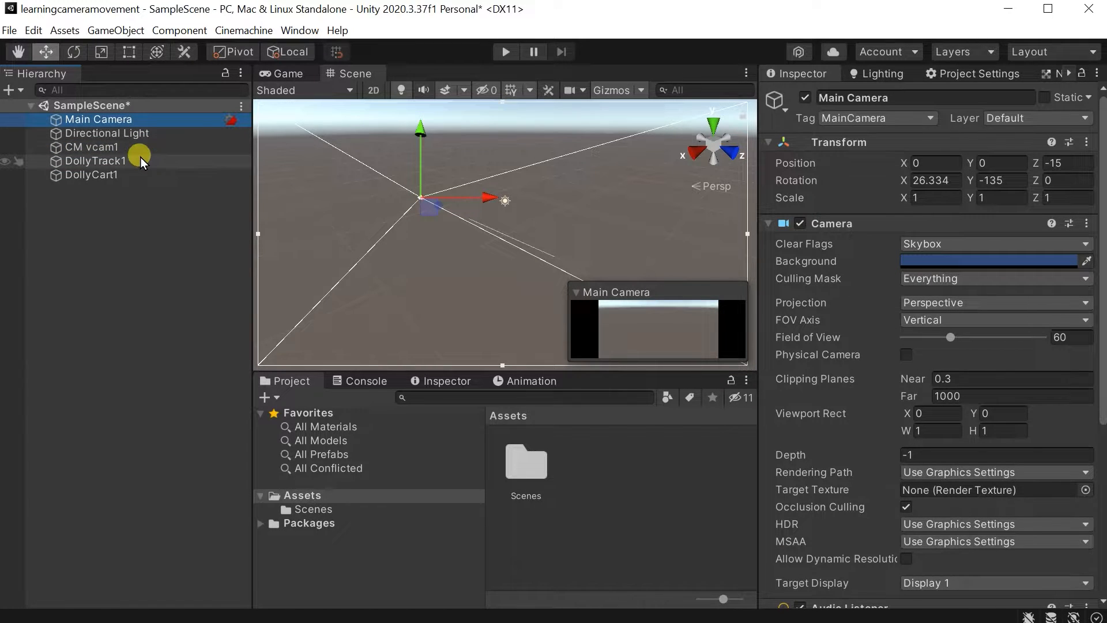
pyautogui.click(150, 149)
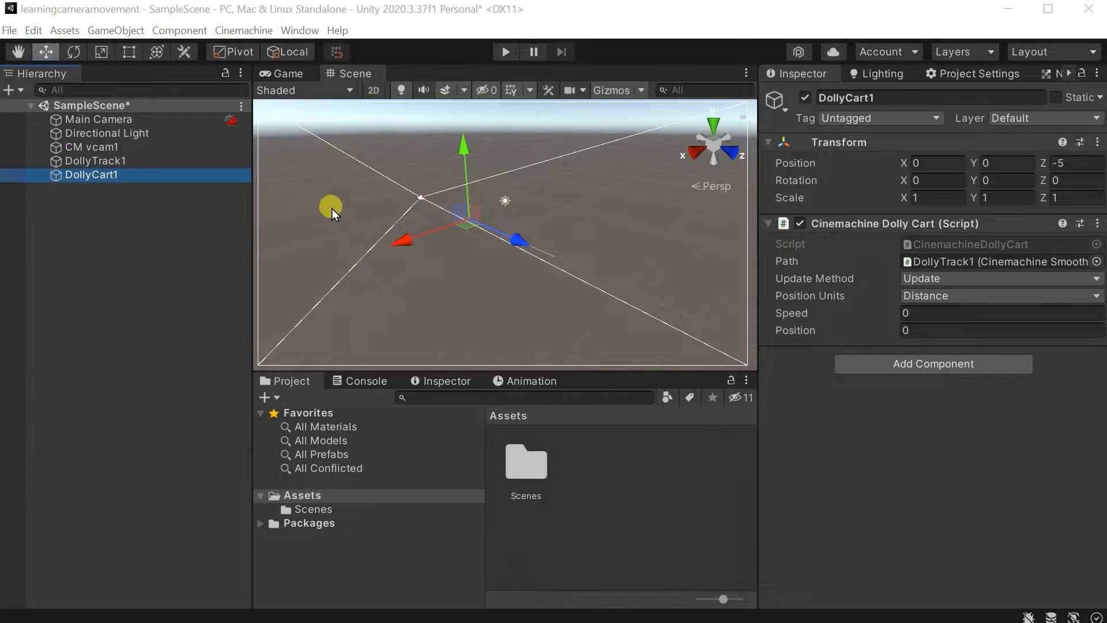
# Dock the Scene view with the Project and Console views so it sits beneath the Game view.
pyautogui.moveTo(348, 81); pyautogui.dragTo(593, 388)
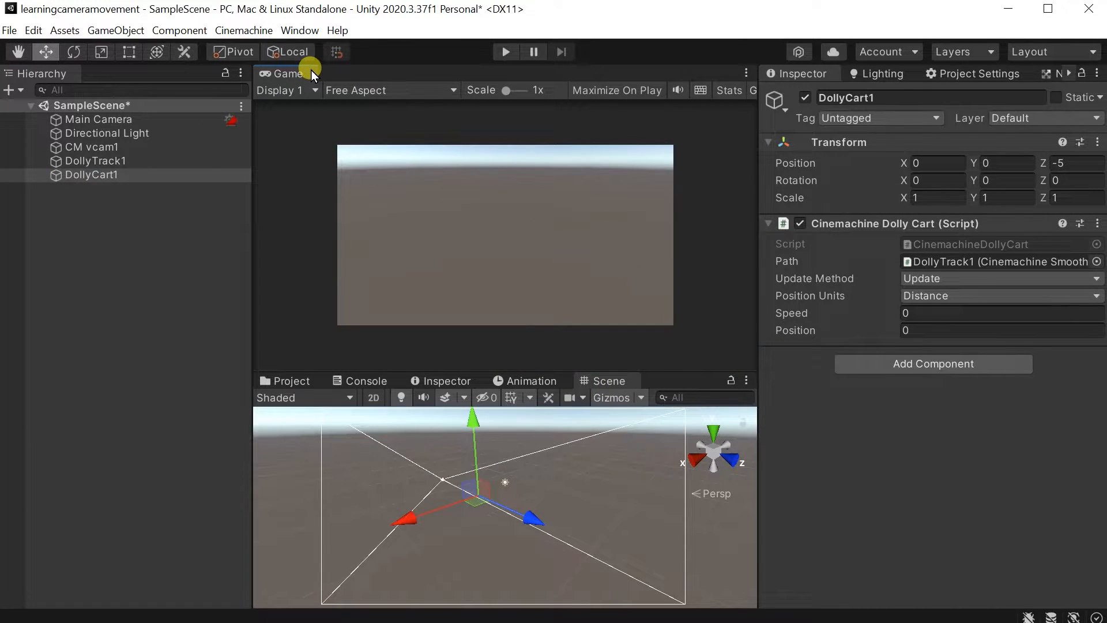
pyautogui.click(612, 397)
pyautogui.click(615, 399)
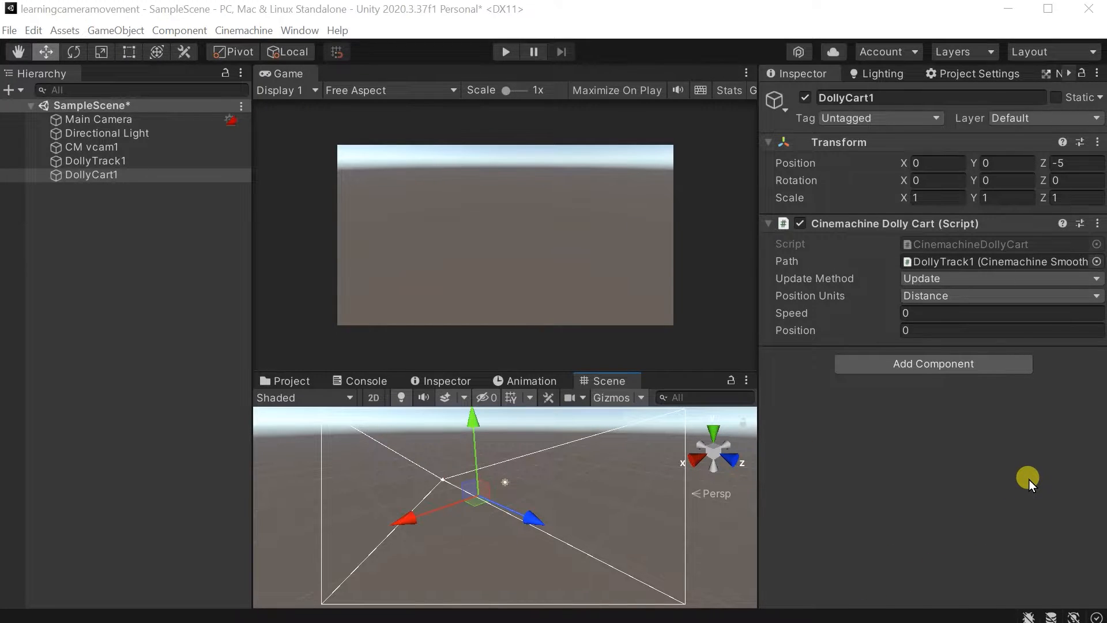
# Set the speed of DollyCart1 to -1 and examine DollyTrack1's path in the Scene view.
pyautogui.click(900, 313)
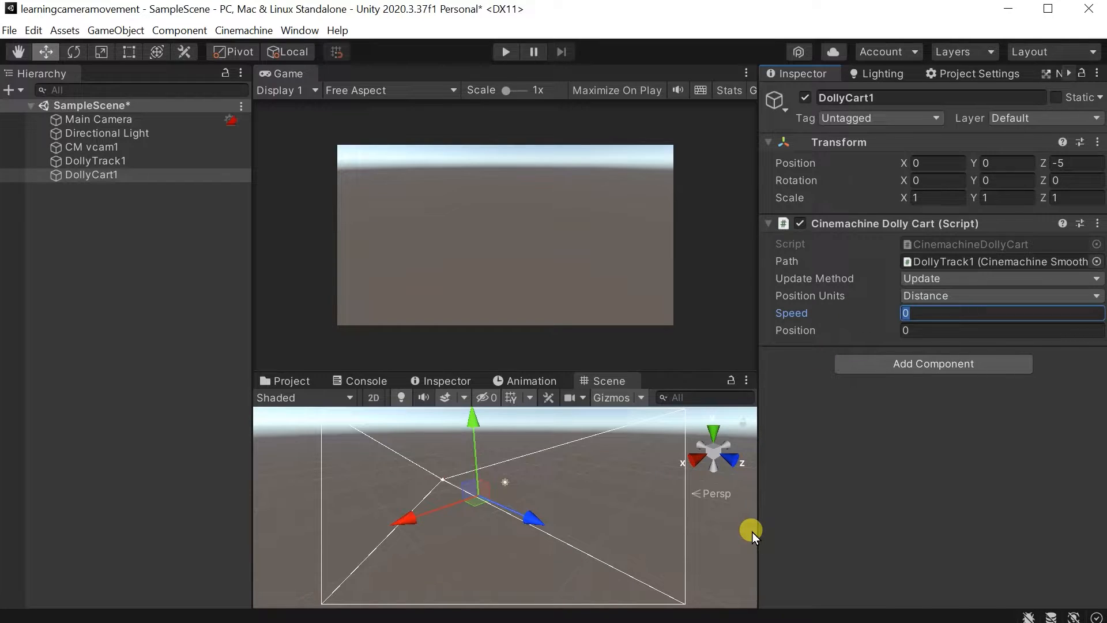
pyautogui.write('-1')
pyautogui.click(168, 161)
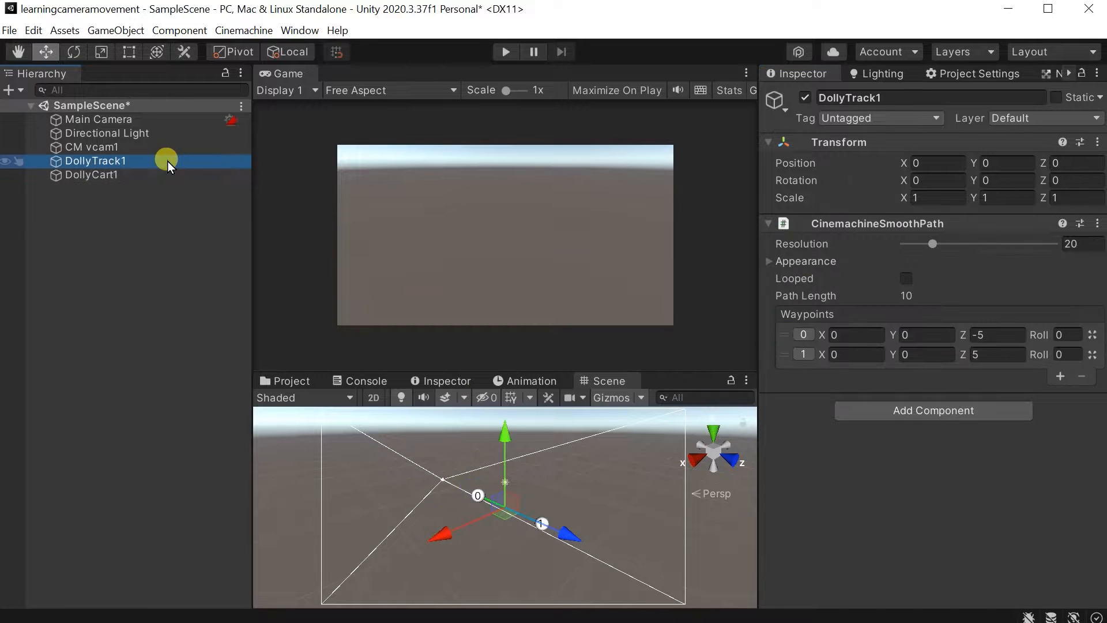
pyautogui.keyDown('alt'); pyautogui.moveTo(467, 493); pyautogui.dragTo(598, 592); pyautogui.keyUp('alt')
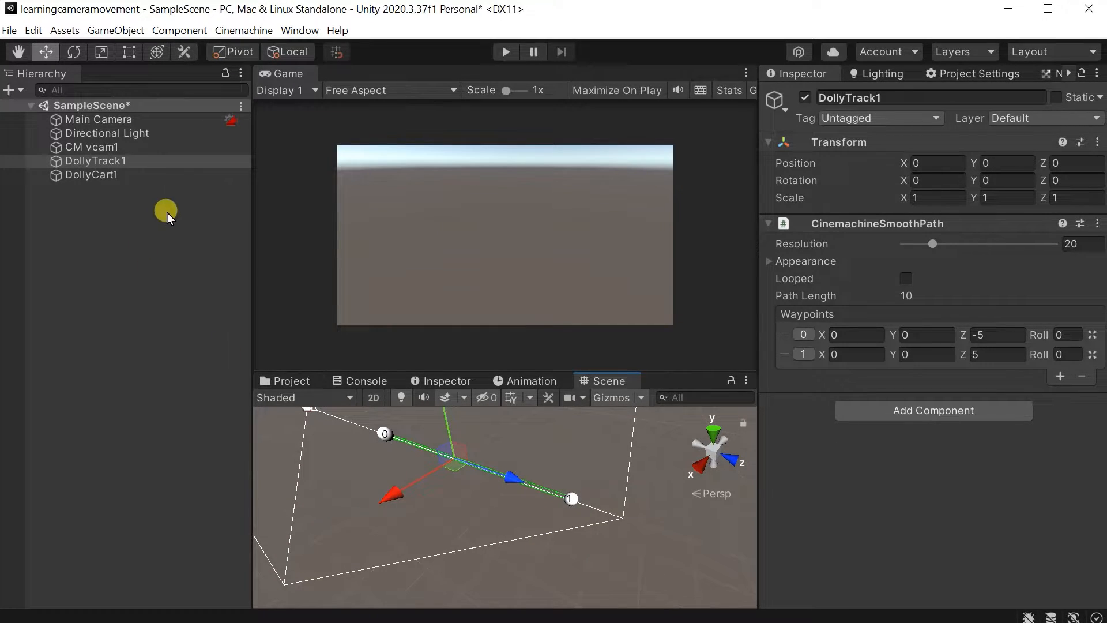
pyautogui.click(18, 89)
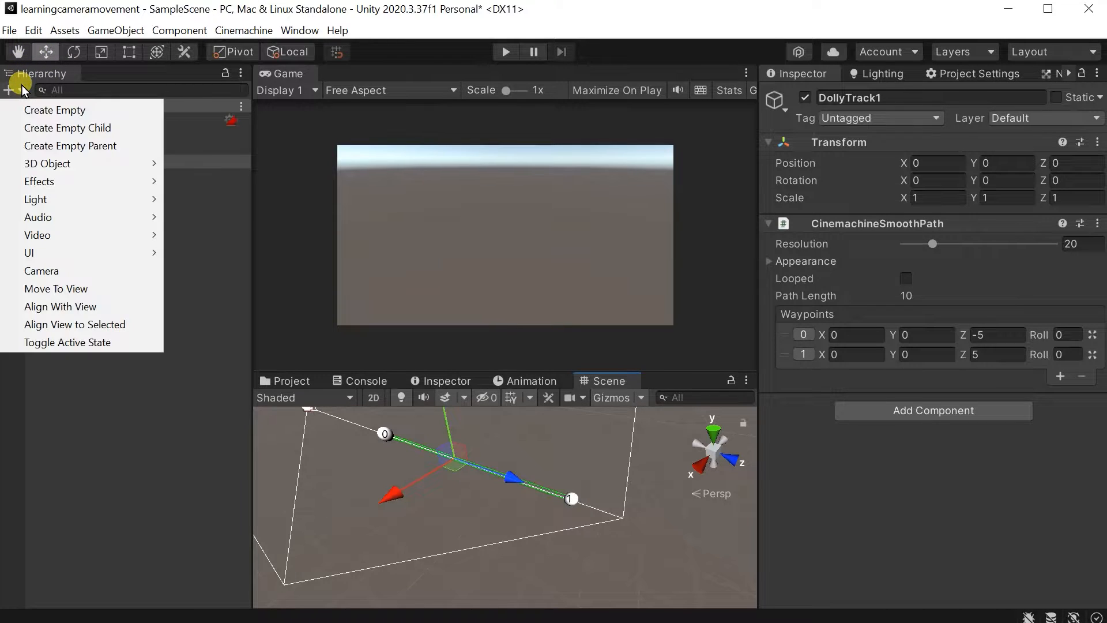
pyautogui.moveTo(121, 165)
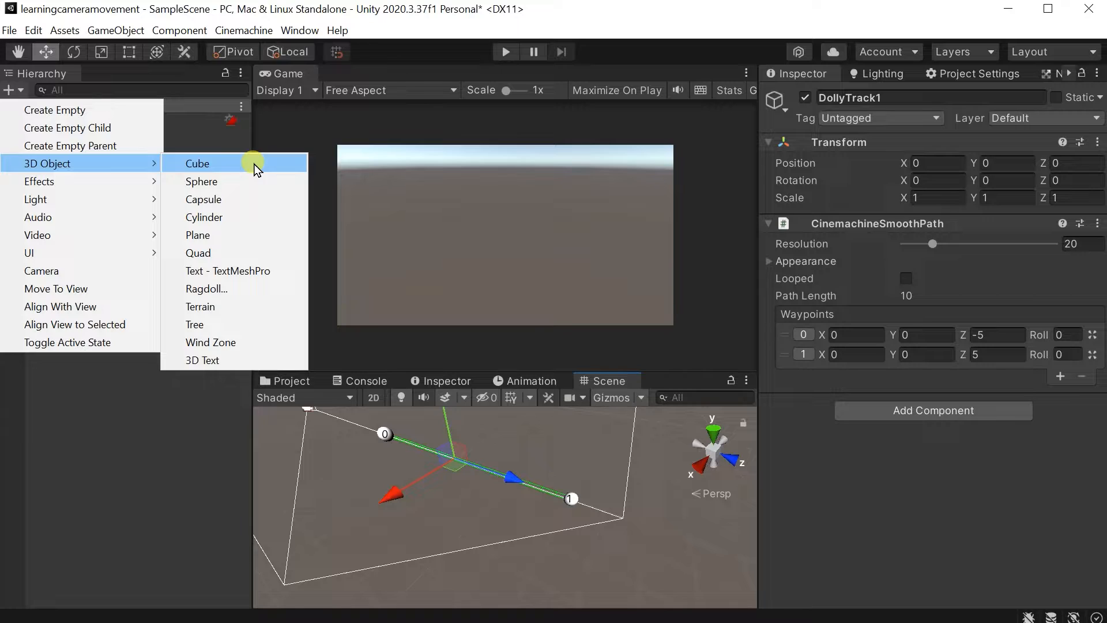
pyautogui.click(95, 280)
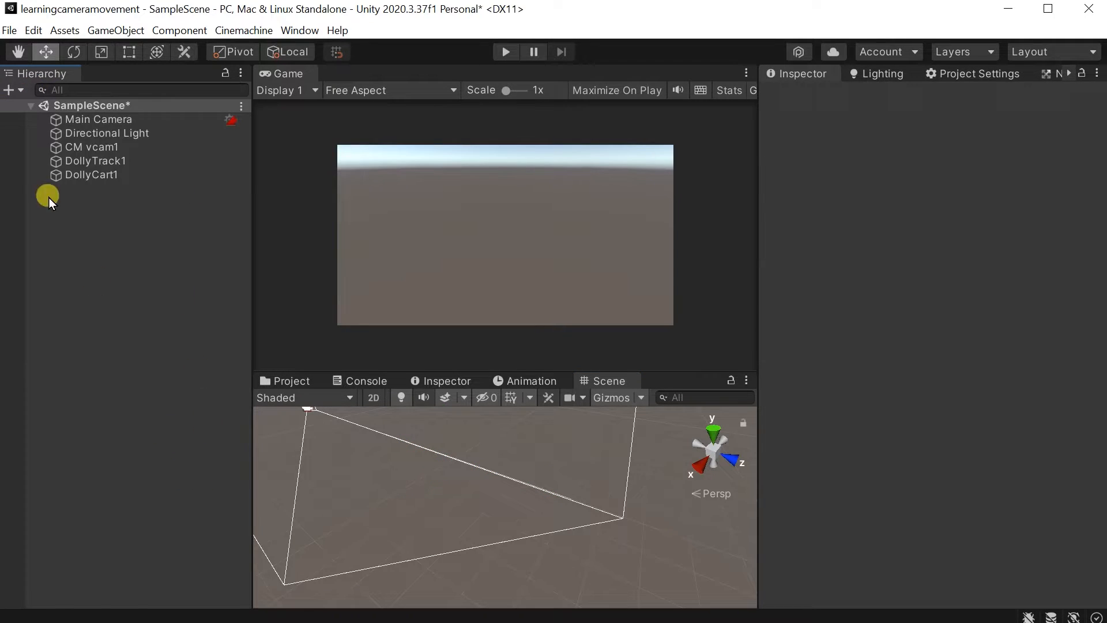
# Add a 3D cube to the scene as a separate top-level object.
pyautogui.click(18, 89)
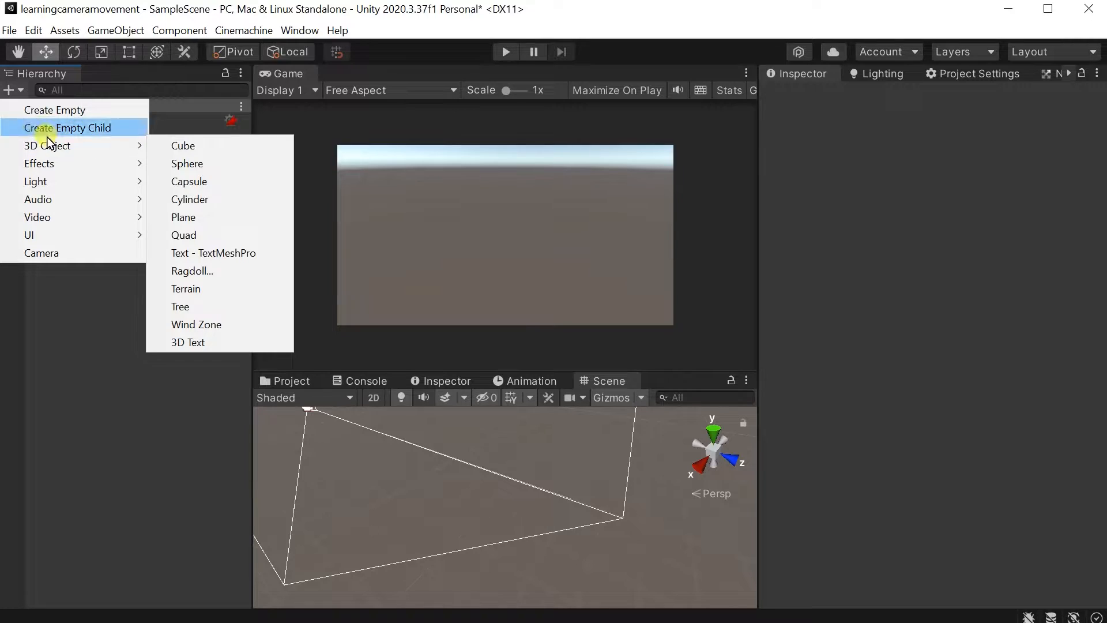
pyautogui.click(186, 148)
pyautogui.keyDown('alt'); pyautogui.moveTo(479, 507); pyautogui.dragTo(421, 555); pyautogui.keyUp('alt')
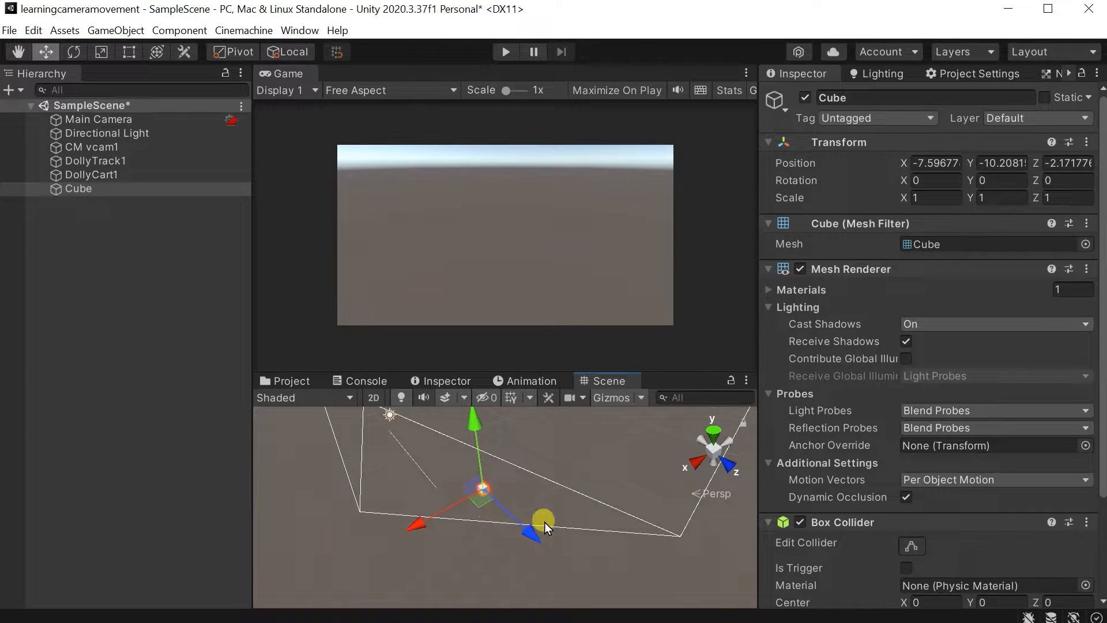
pyautogui.keyDown('alt'); pyautogui.moveTo(535, 487); pyautogui.dragTo(521, 429); pyautogui.keyUp('alt')
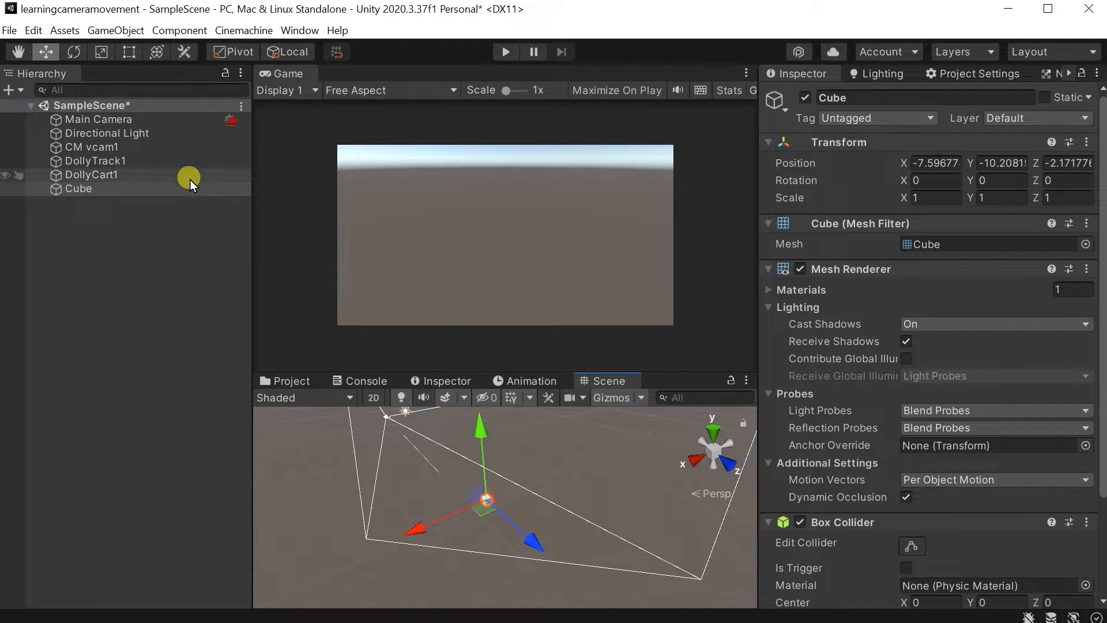
# Copy DollyTrack1's transform placement onto the cube so it sits at position 0, 0, 0.
pyautogui.click(140, 166)
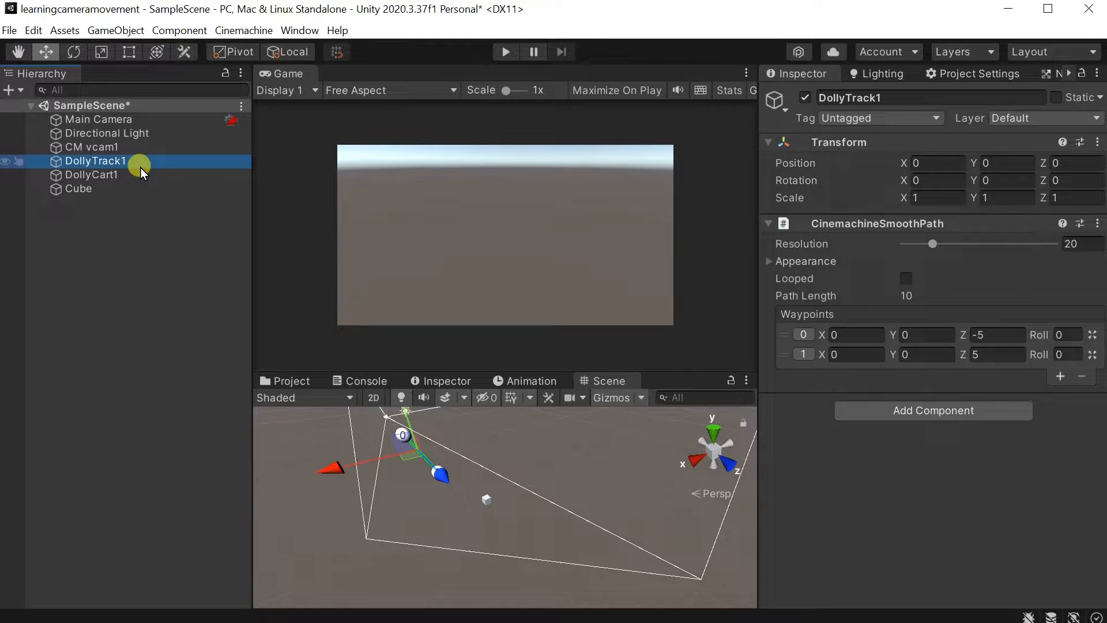
pyautogui.click(123, 190)
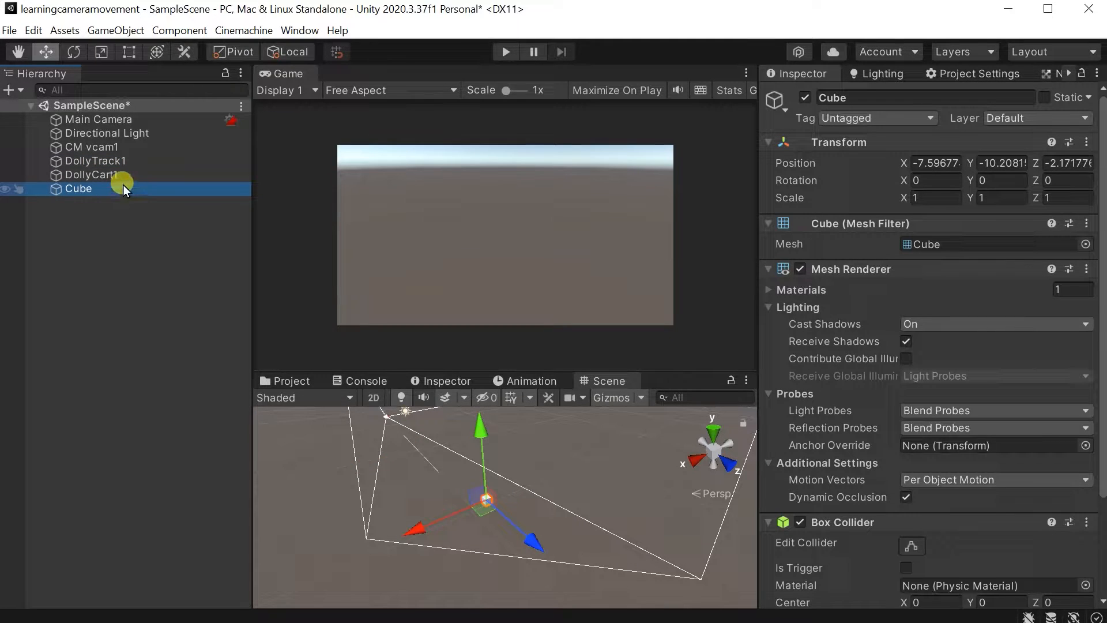
pyautogui.click(127, 166)
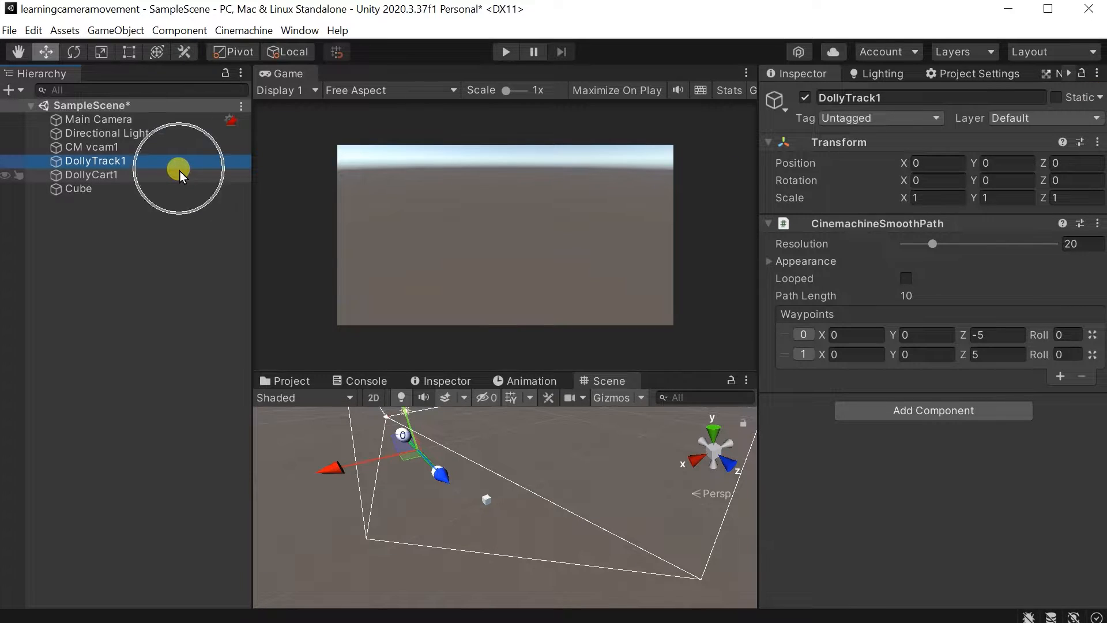
pyautogui.click(1095, 75)
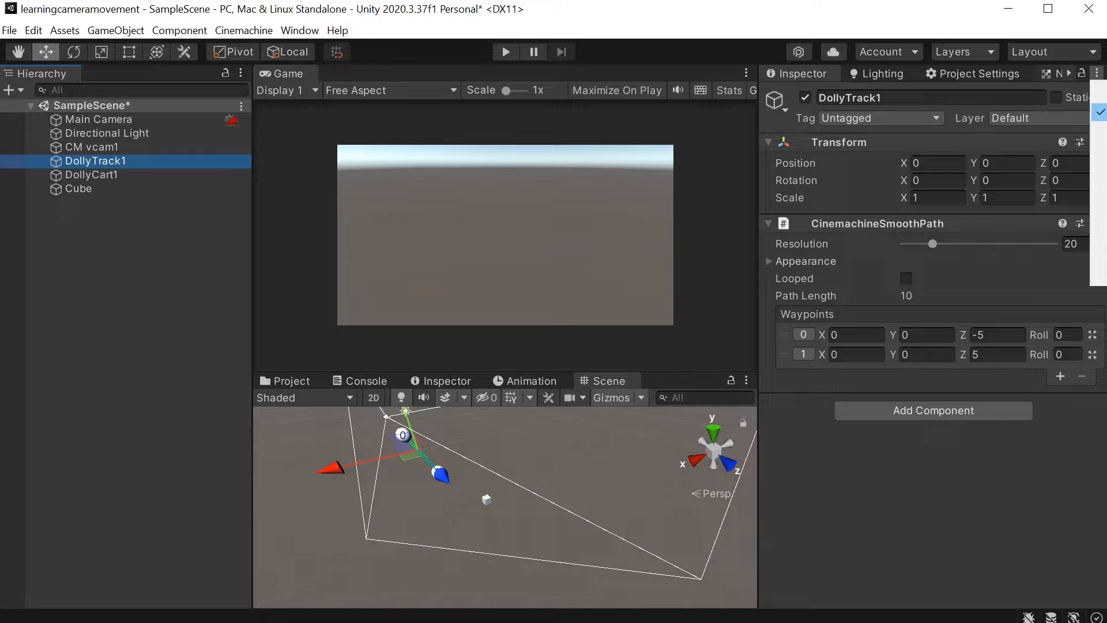
pyautogui.click(976, 140)
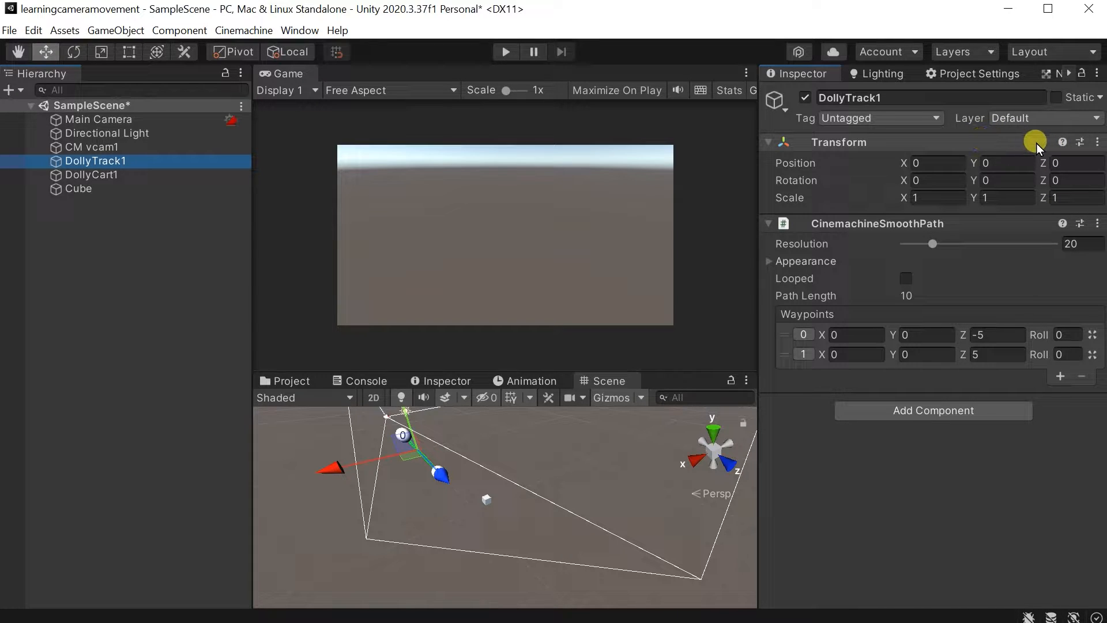
pyautogui.click(1095, 143)
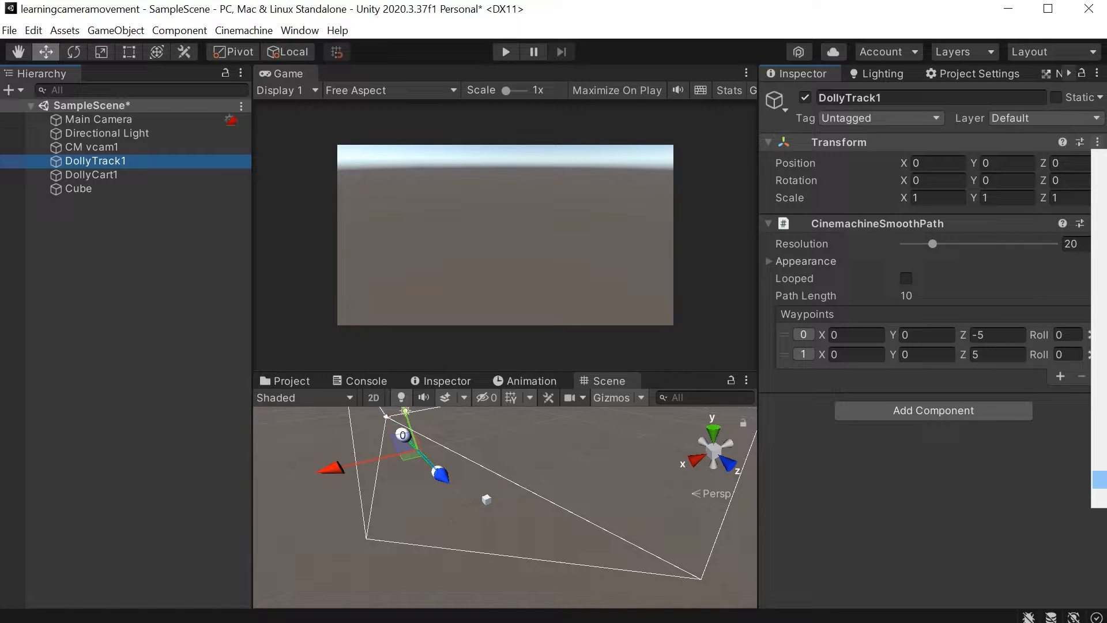
pyautogui.click(1099, 479)
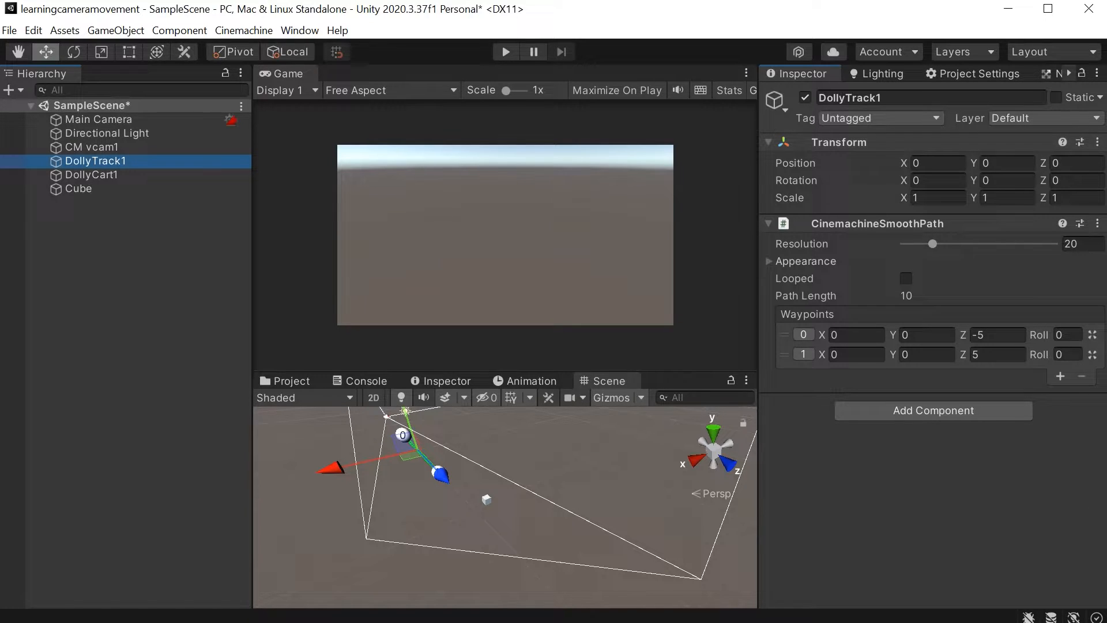
pyautogui.click(487, 498)
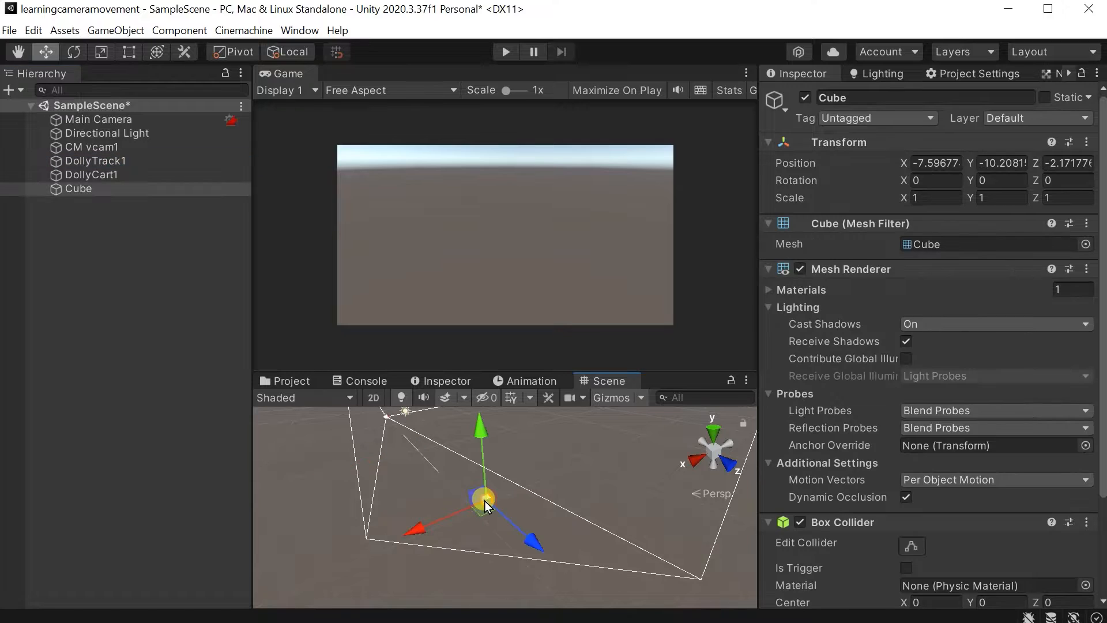
pyautogui.click(1094, 143)
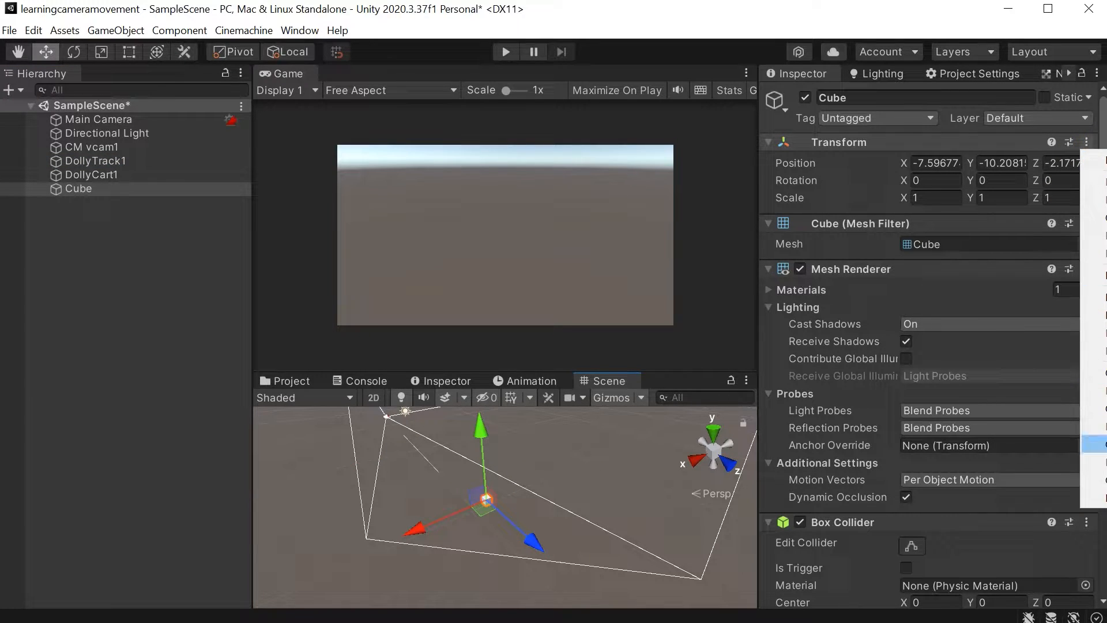
pyautogui.click(1098, 497)
pyautogui.keyDown('alt'); pyautogui.moveTo(506, 457); pyautogui.dragTo(393, 391); pyautogui.keyUp('alt')
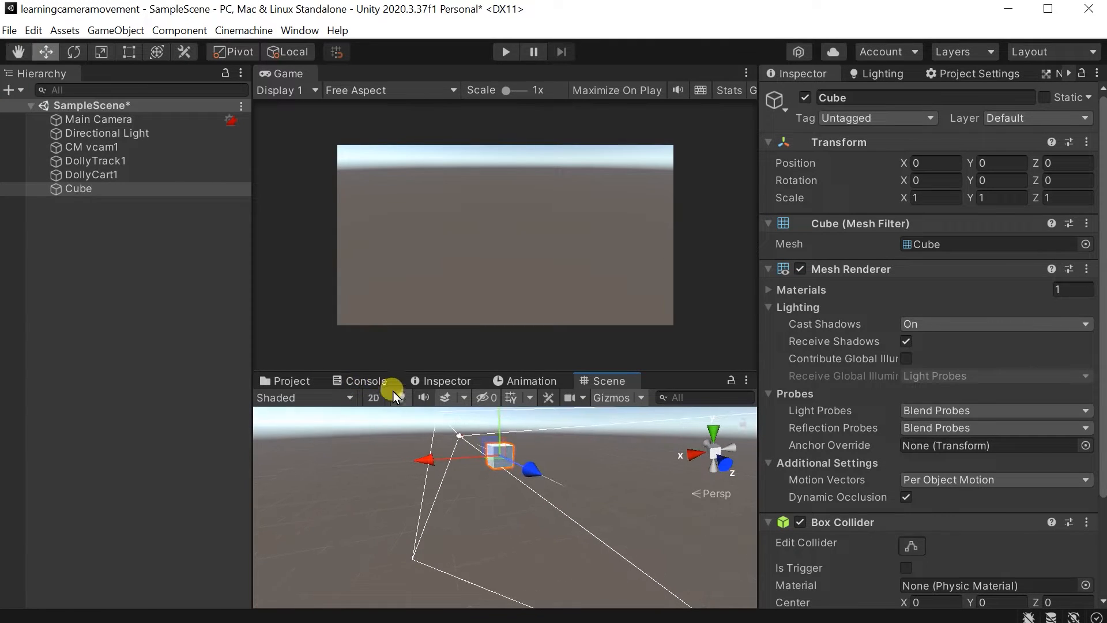
# Check the cube against DollyTrack1's path and play the scene to preview the camera movement.
pyautogui.click(113, 174)
pyautogui.click(119, 161)
pyautogui.click(392, 330)
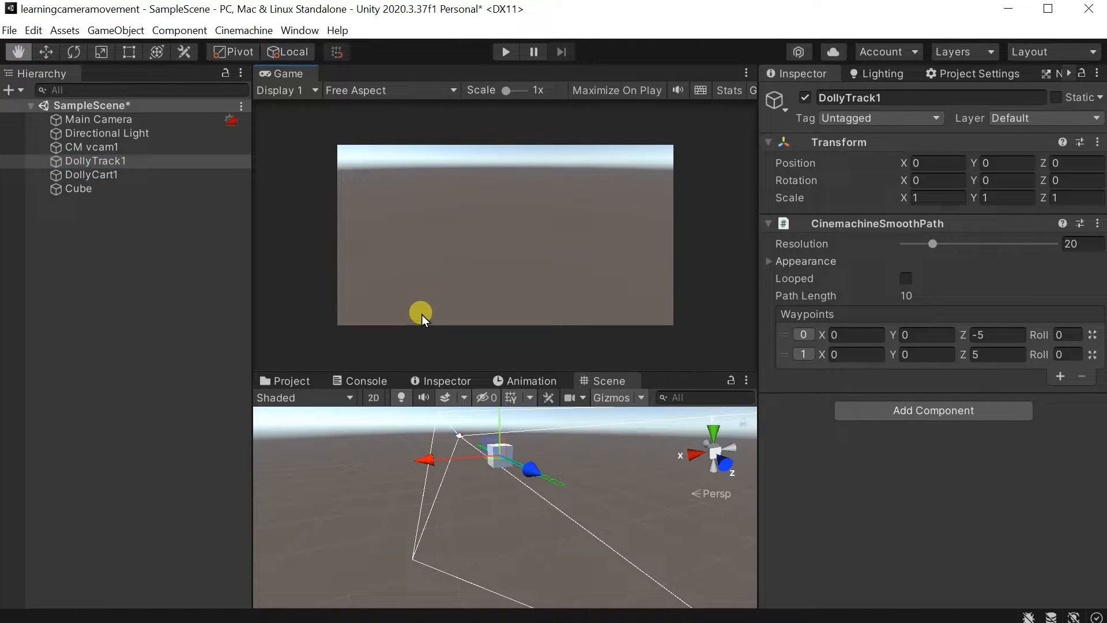
pyautogui.keyDown('alt'); pyautogui.moveTo(435, 438); pyautogui.dragTo(587, 470); pyautogui.keyUp('alt')
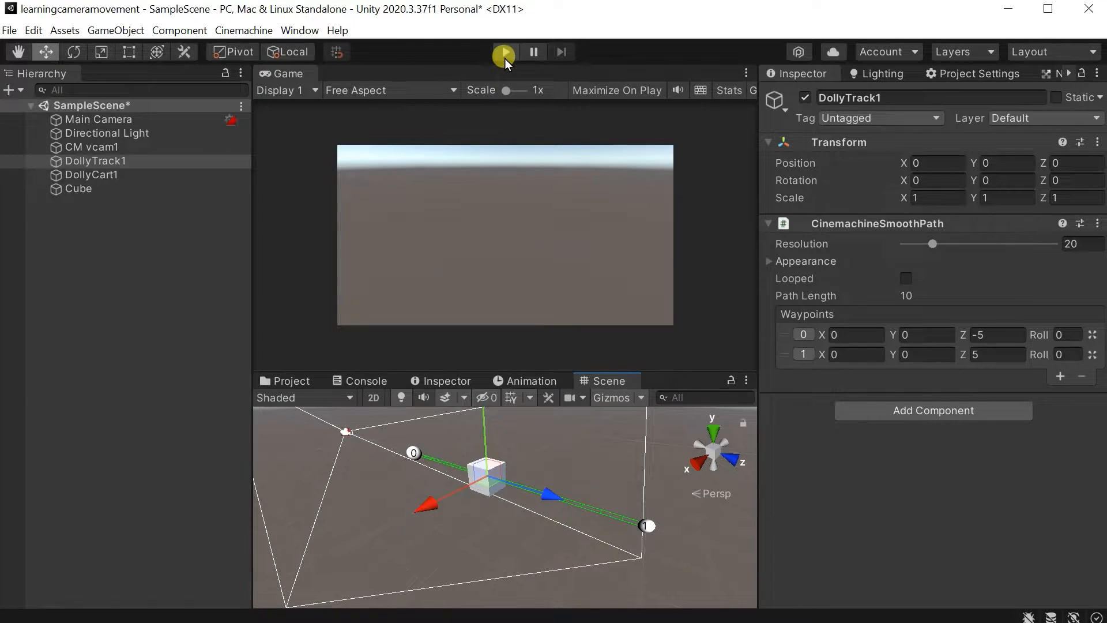
pyautogui.click(504, 57)
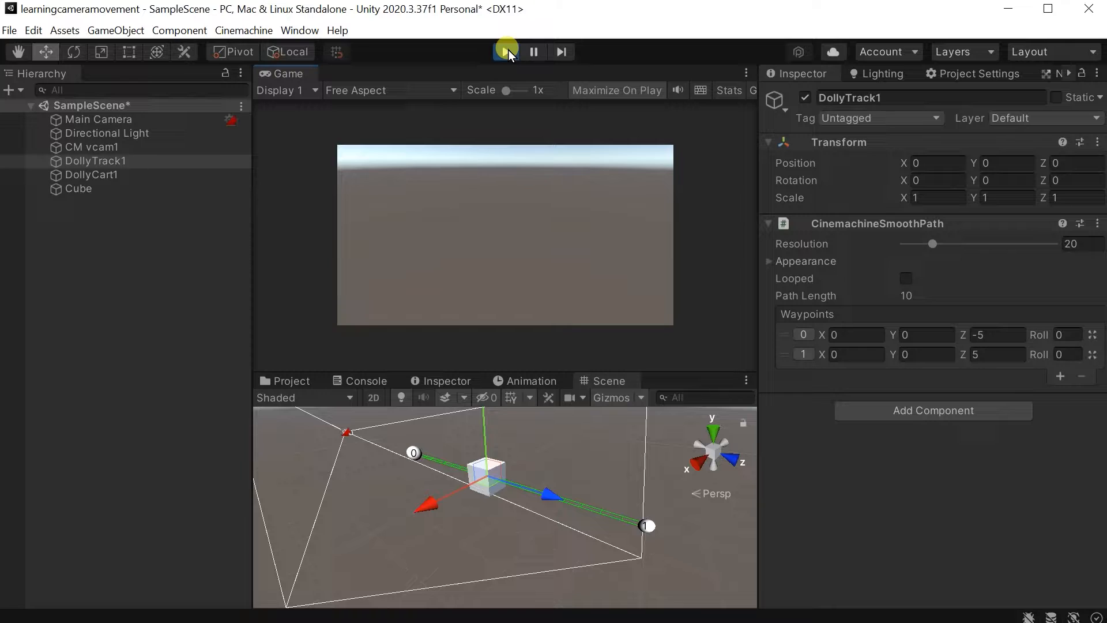
pyautogui.moveTo(519, 506)
pyautogui.mouseDown(button='right')
pyautogui.moveTo(508, 512)
pyautogui.moveTo(516, 490)
pyautogui.mouseUp(button='right')
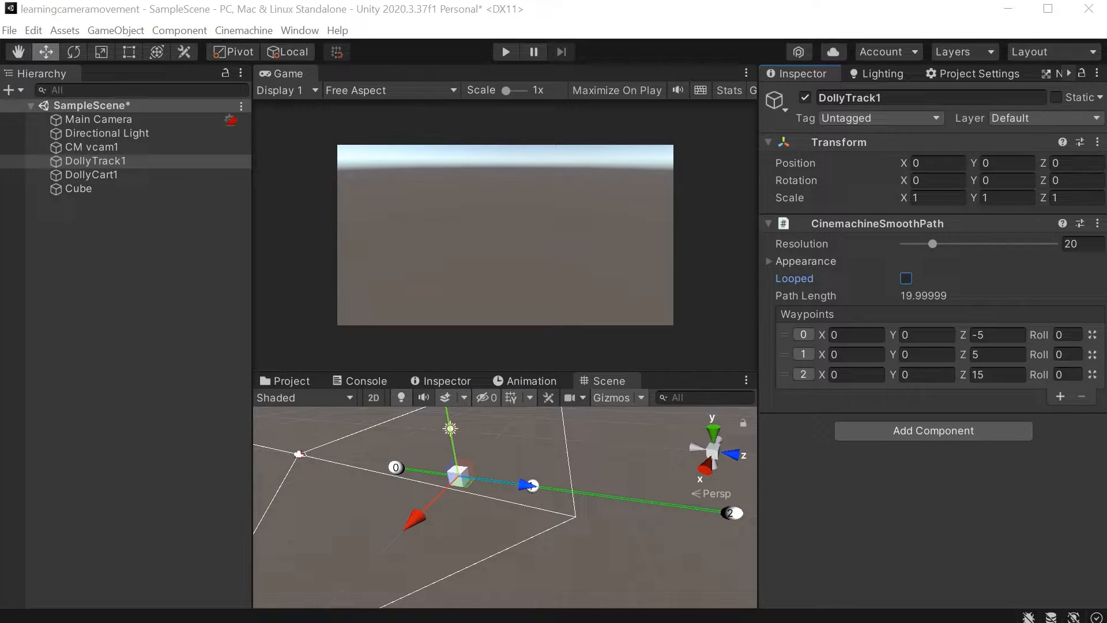
# Make the DollyTrack1 path looped and set the speed of DollyCart1 to 1.65.
pyautogui.click(907, 279)
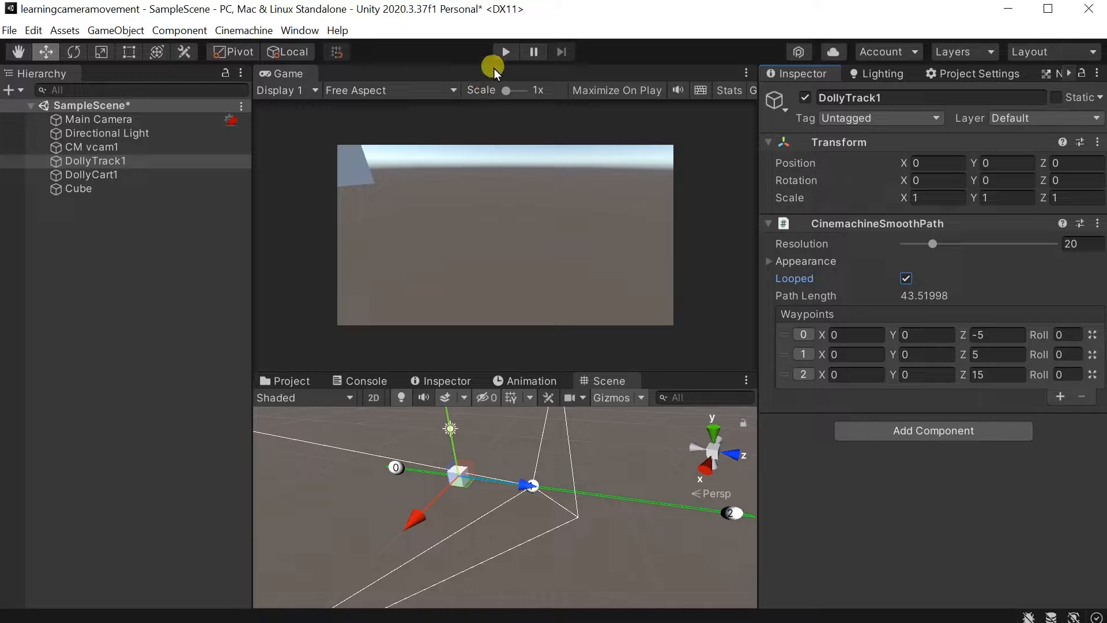
pyautogui.click(216, 175)
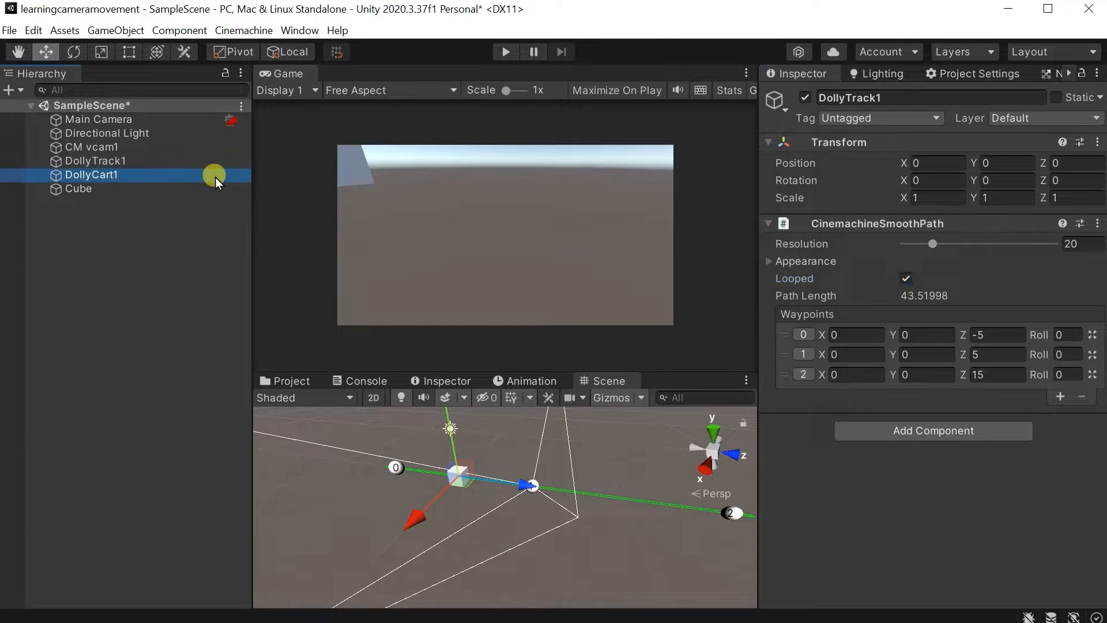
pyautogui.click(938, 314)
pyautogui.moveTo(856, 316); pyautogui.dragTo(611, 320)
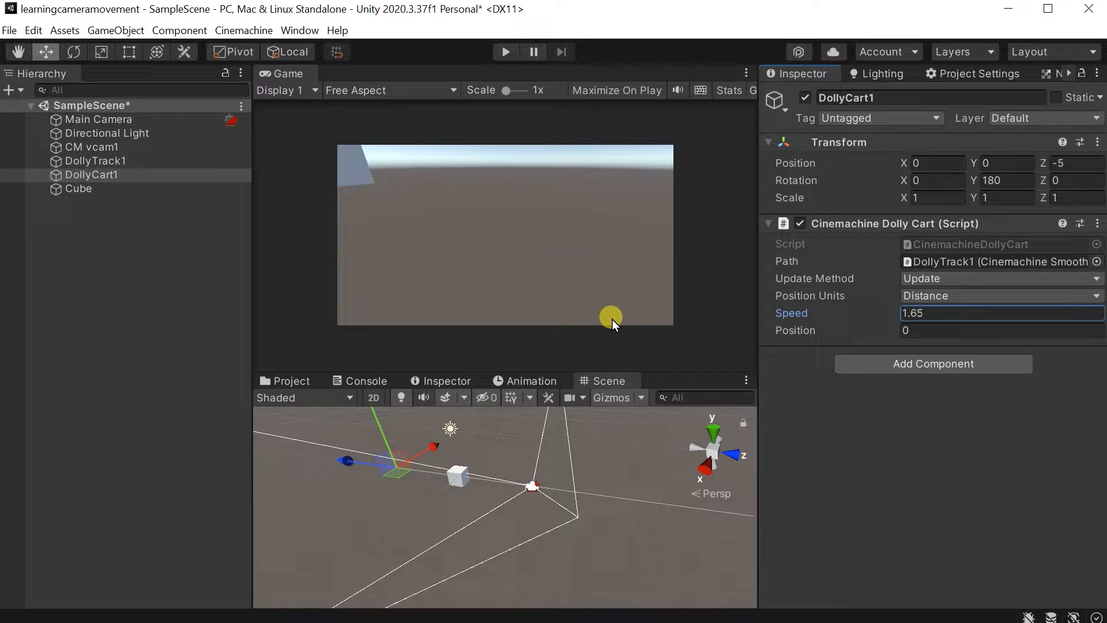
# Play the scene to preview the camera movement along the looped track and examine the setup in the Scene view.
pyautogui.click(509, 63)
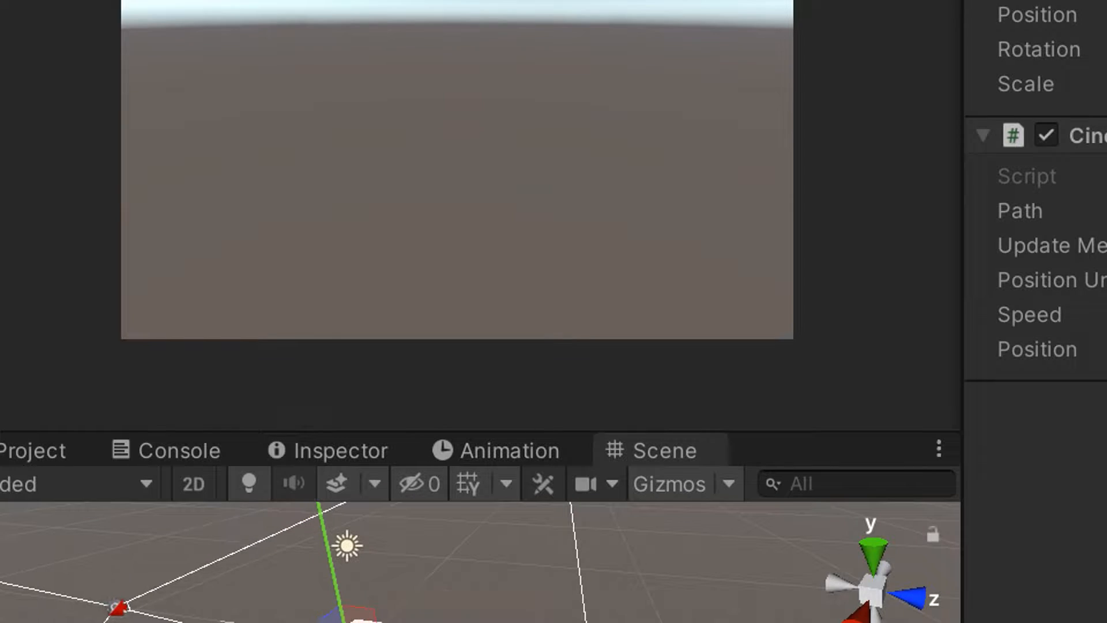
pyautogui.click(420, 549)
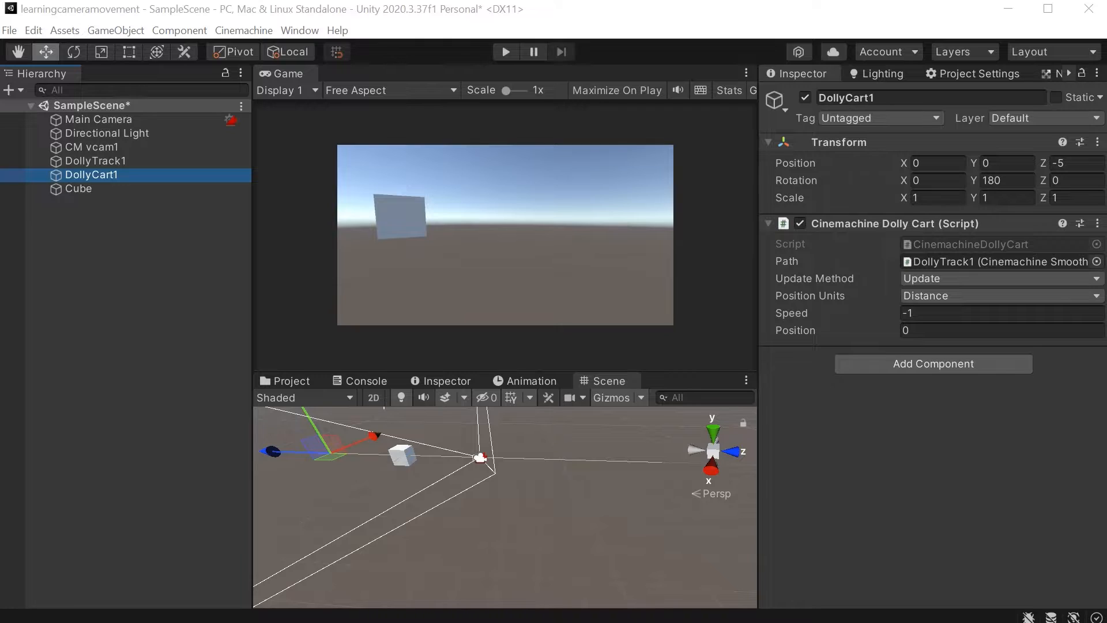
pyautogui.keyDown('alt'); pyautogui.moveTo(457, 441); pyautogui.dragTo(233, 396); pyautogui.keyUp('alt')
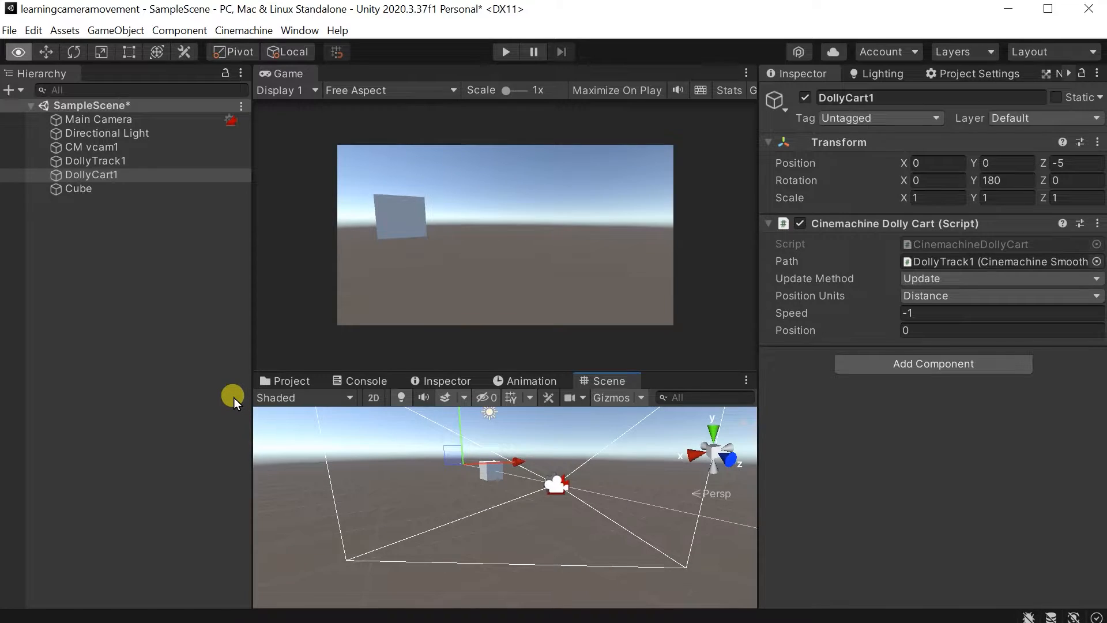
pyautogui.press('a')
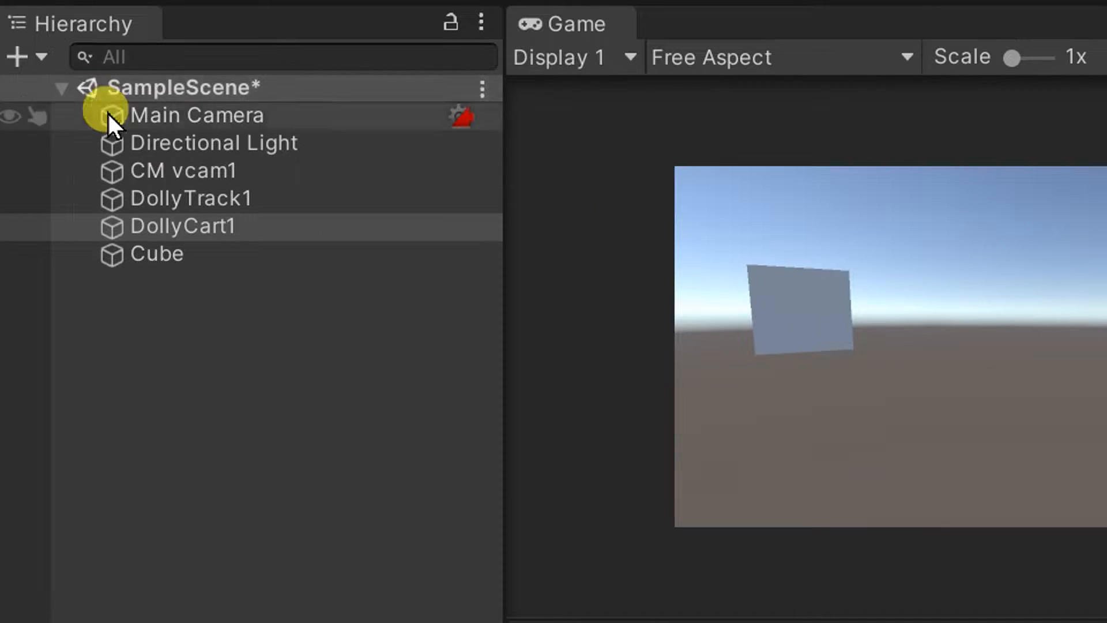
# Add three more waypoints, numbered 3 to 5, to the DollyTrack1 path.
pyautogui.click(171, 196)
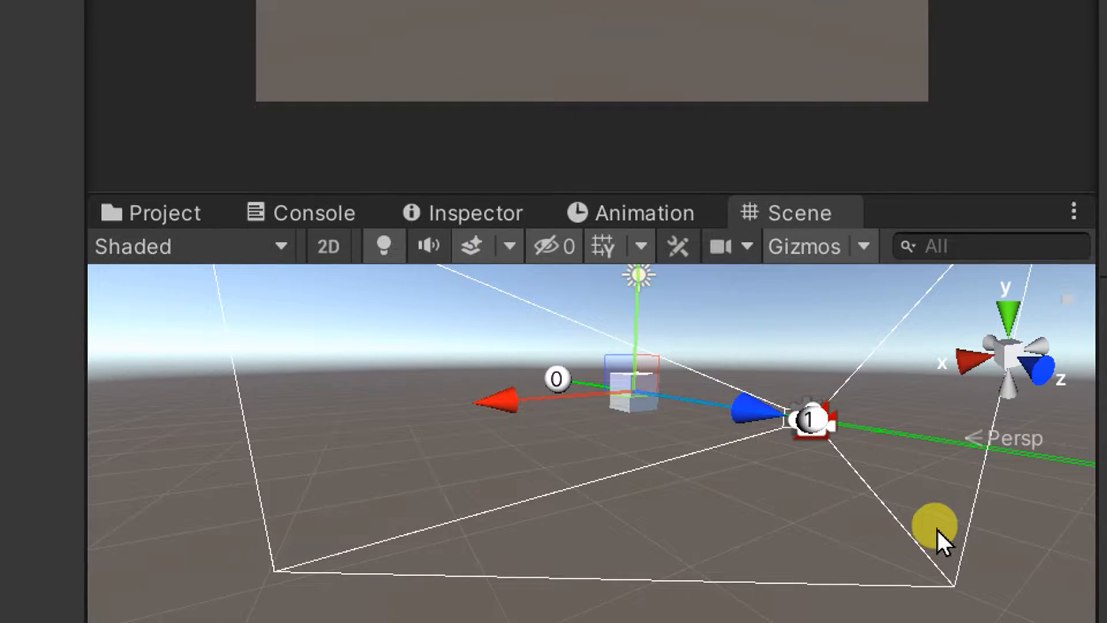
pyautogui.moveTo(723, 385); pyautogui.dragTo(893, 460, button='right')
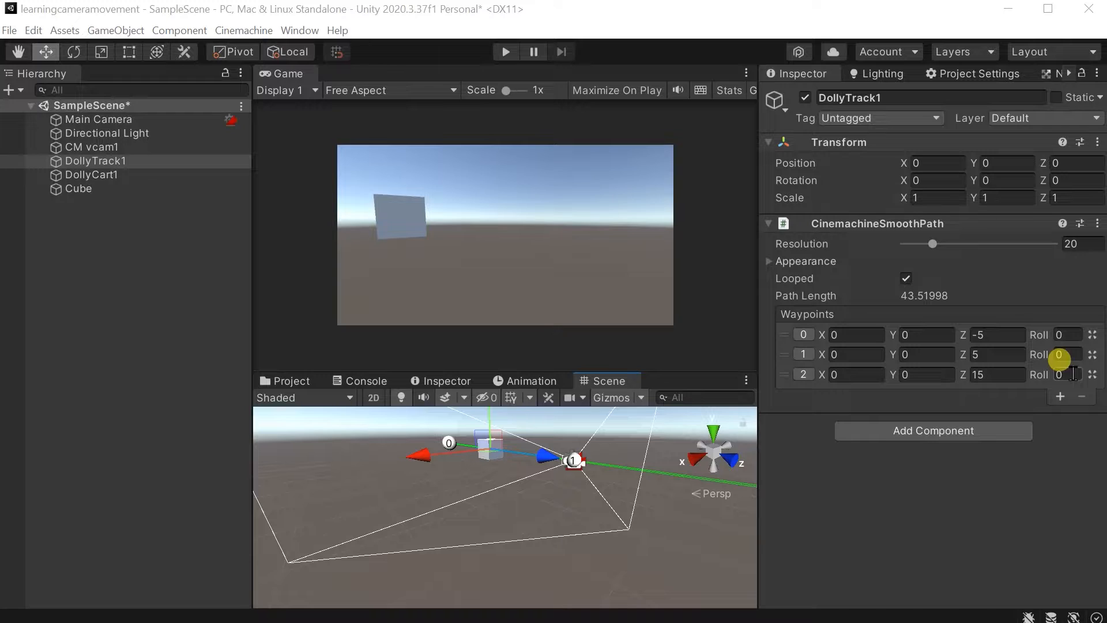
pyautogui.keyDown('alt'); pyautogui.moveTo(438, 472); pyautogui.dragTo(632, 512); pyautogui.keyUp('alt')
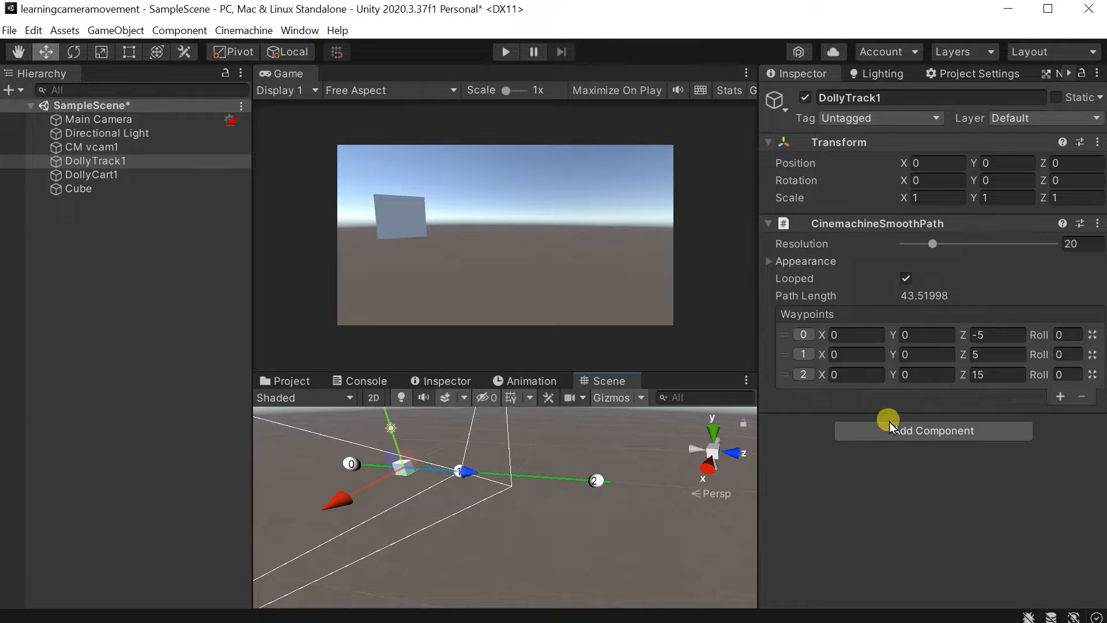
pyautogui.click(1060, 397)
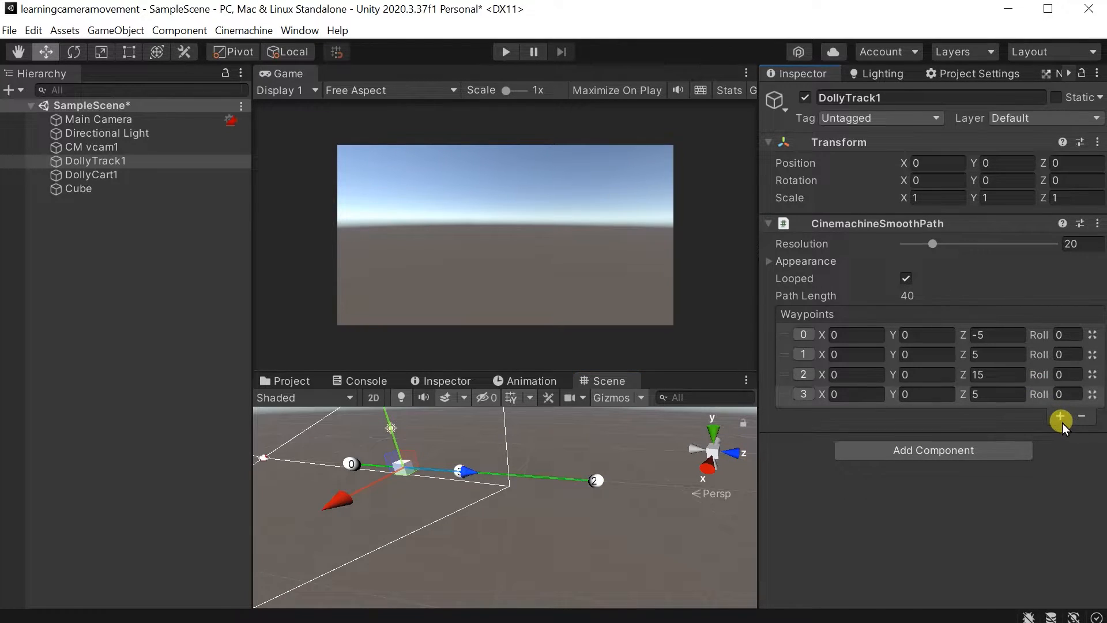
pyautogui.click(1062, 421)
pyautogui.click(1058, 437)
# Move waypoint 0 of DollyTrack1 away from the cube along the Z axis, to a Z position of about -17.14.
pyautogui.keyDown('alt'); pyautogui.moveTo(529, 505); pyautogui.dragTo(566, 543); pyautogui.keyUp('alt')
pyautogui.click(568, 469)
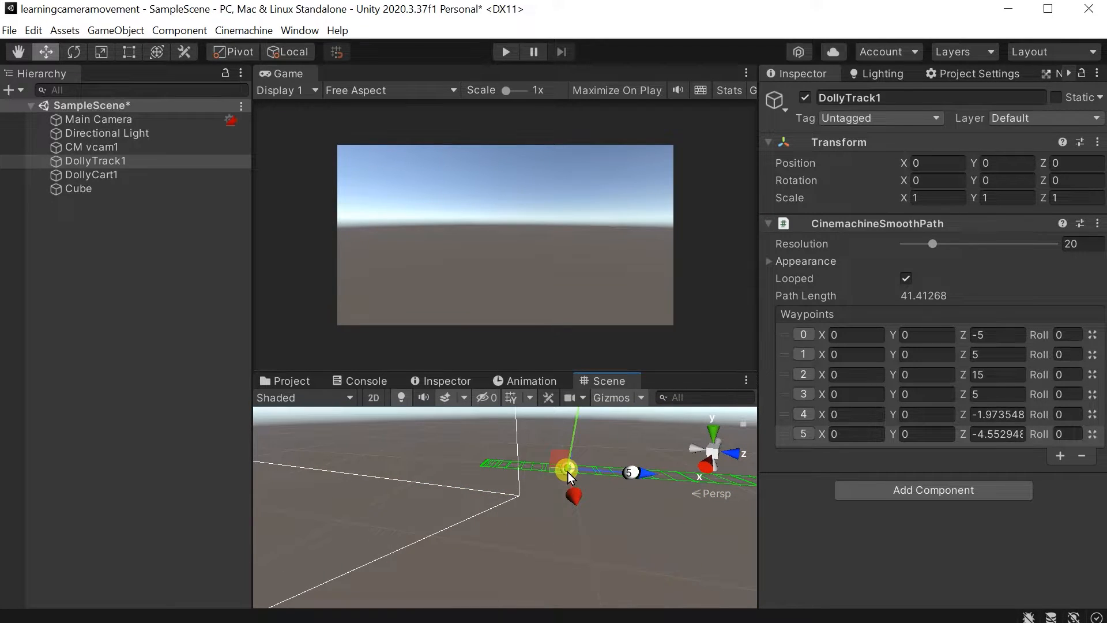
pyautogui.keyDown('alt'); pyautogui.moveTo(621, 517); pyautogui.dragTo(694, 529); pyautogui.keyUp('alt')
pyautogui.moveTo(597, 510)
pyautogui.keyDown('alt'); pyautogui.mouseDown()
pyautogui.moveTo(574, 487)
pyautogui.moveTo(597, 507)
pyautogui.mouseUp(); pyautogui.keyUp('alt')
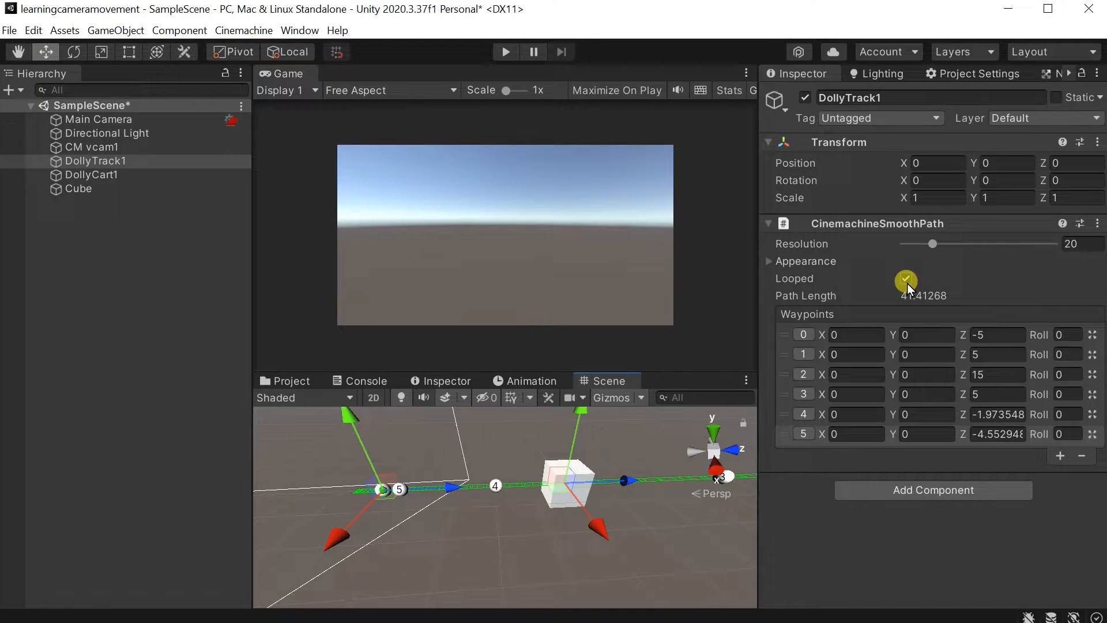
pyautogui.keyDown('alt'); pyautogui.moveTo(540, 497); pyautogui.dragTo(391, 499); pyautogui.keyUp('alt')
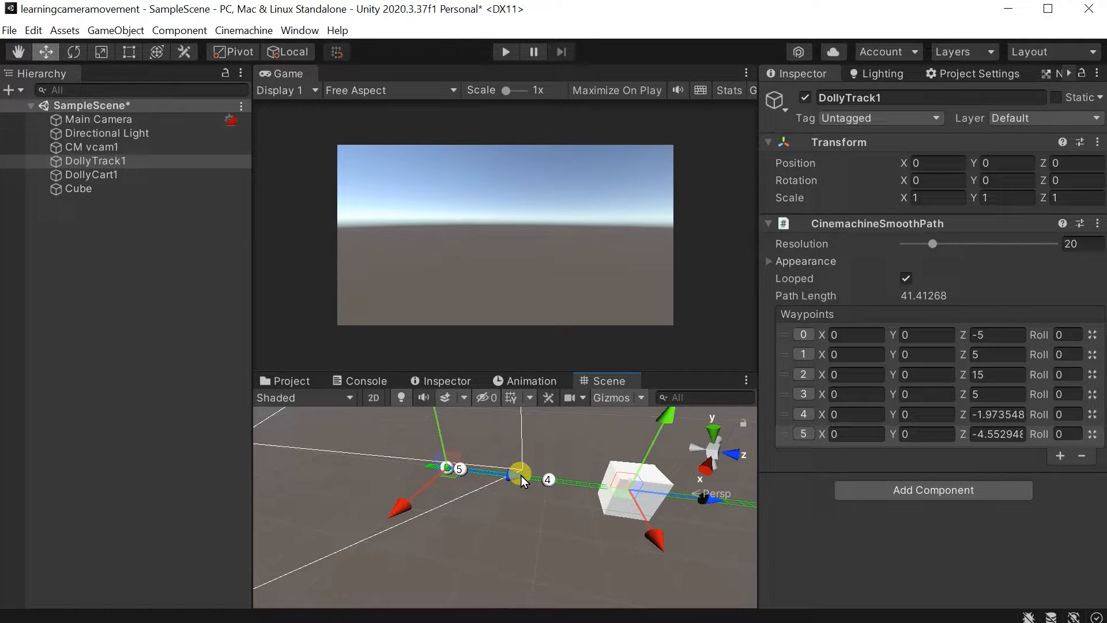
pyautogui.moveTo(521, 481); pyautogui.dragTo(503, 479)
pyautogui.moveTo(426, 463); pyautogui.dragTo(298, 447)
pyautogui.moveTo(525, 489); pyautogui.dragTo(470, 490, button='right')
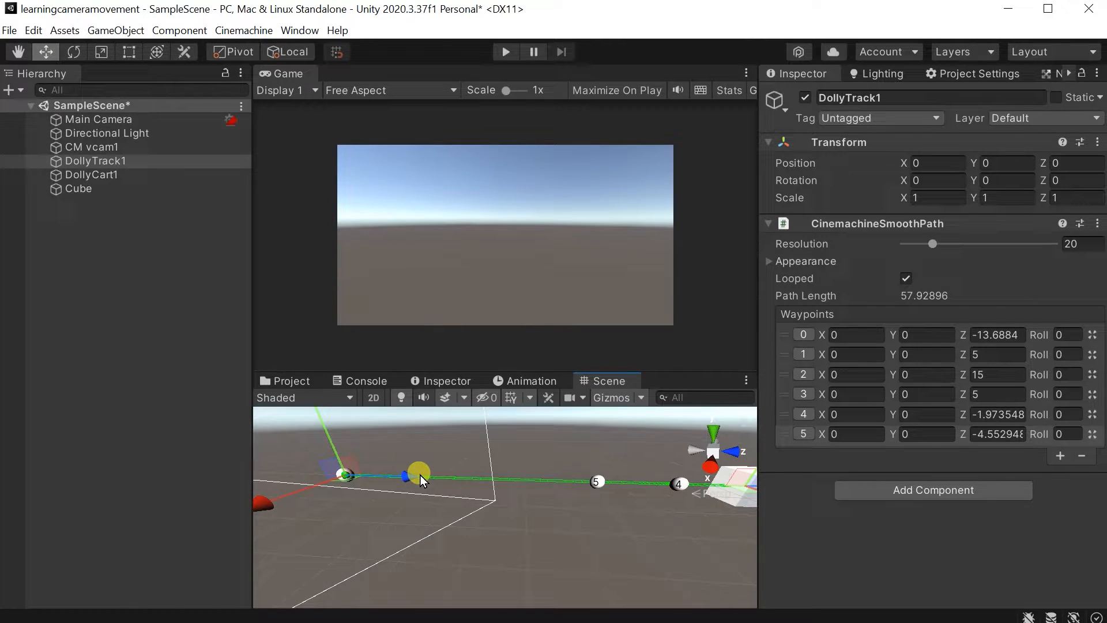
pyautogui.moveTo(410, 476); pyautogui.dragTo(308, 471)
pyautogui.moveTo(474, 480); pyautogui.dragTo(506, 507, button='right')
pyautogui.scroll(-3, 506, 507)
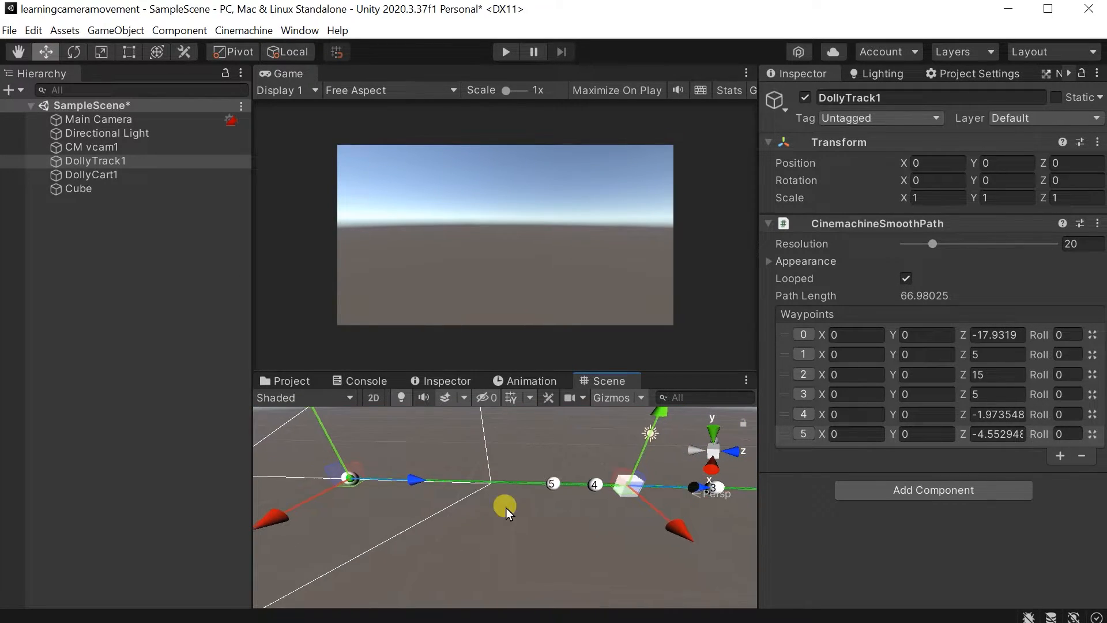
pyautogui.moveTo(414, 483)
pyautogui.mouseDown()
pyautogui.moveTo(378, 476)
pyautogui.moveTo(425, 477)
pyautogui.mouseUp()
pyautogui.moveTo(425, 477); pyautogui.dragTo(271, 447, button='right')
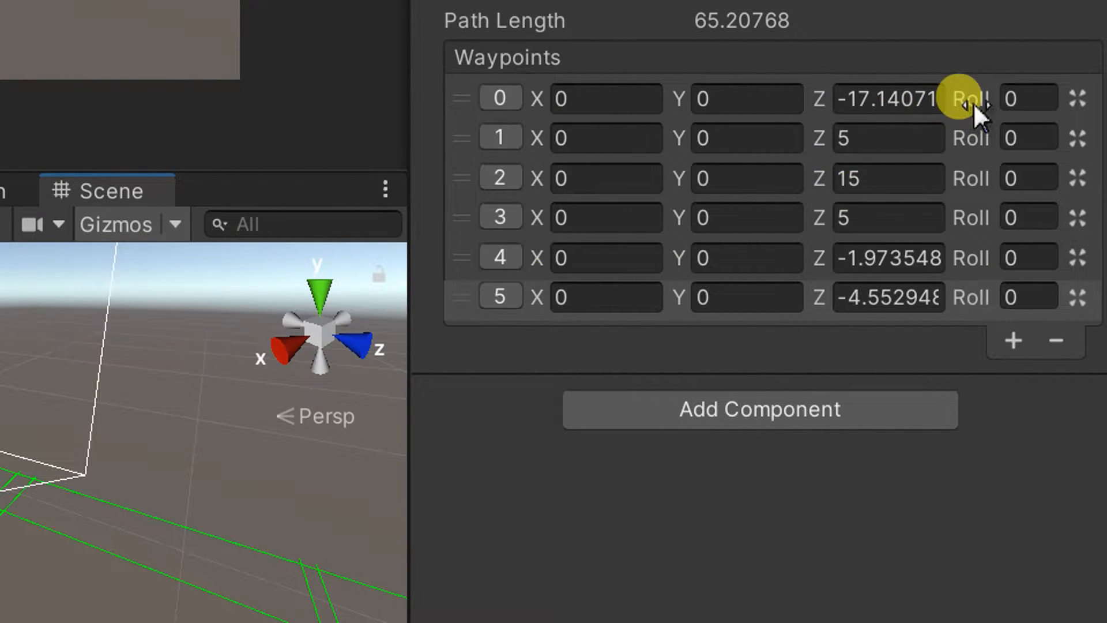
# Set waypoint 0's roll to about 29.71 and turn off looping for the DollyTrack1 path.
pyautogui.click(975, 104)
pyautogui.moveTo(977, 104); pyautogui.dragTo(1078, 104)
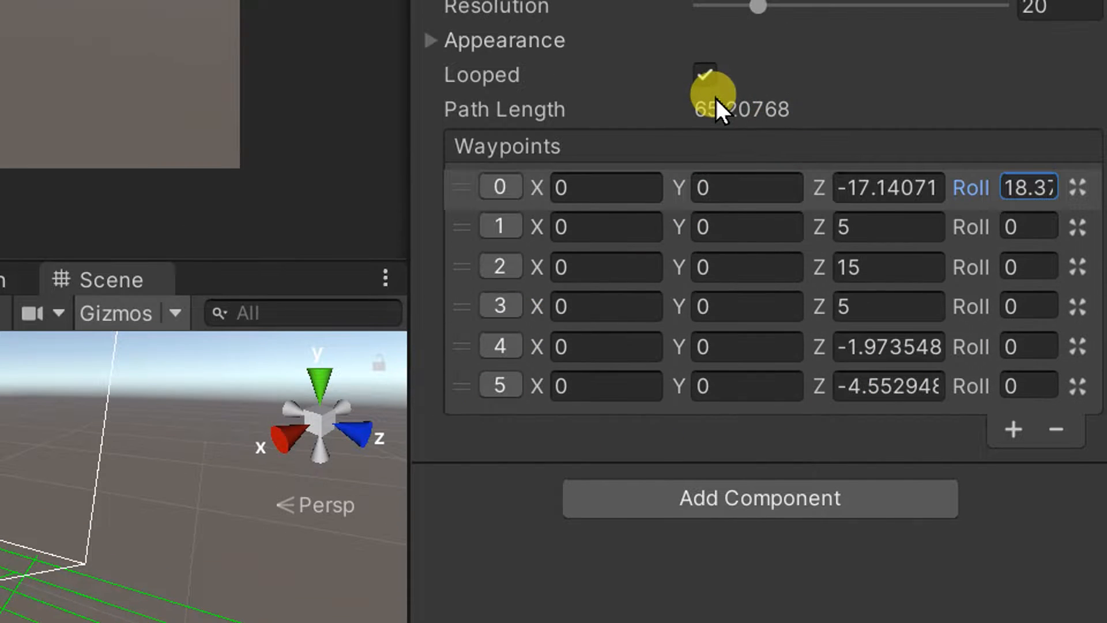
pyautogui.click(707, 82)
pyautogui.moveTo(184, 406); pyautogui.dragTo(141, 489, button='right')
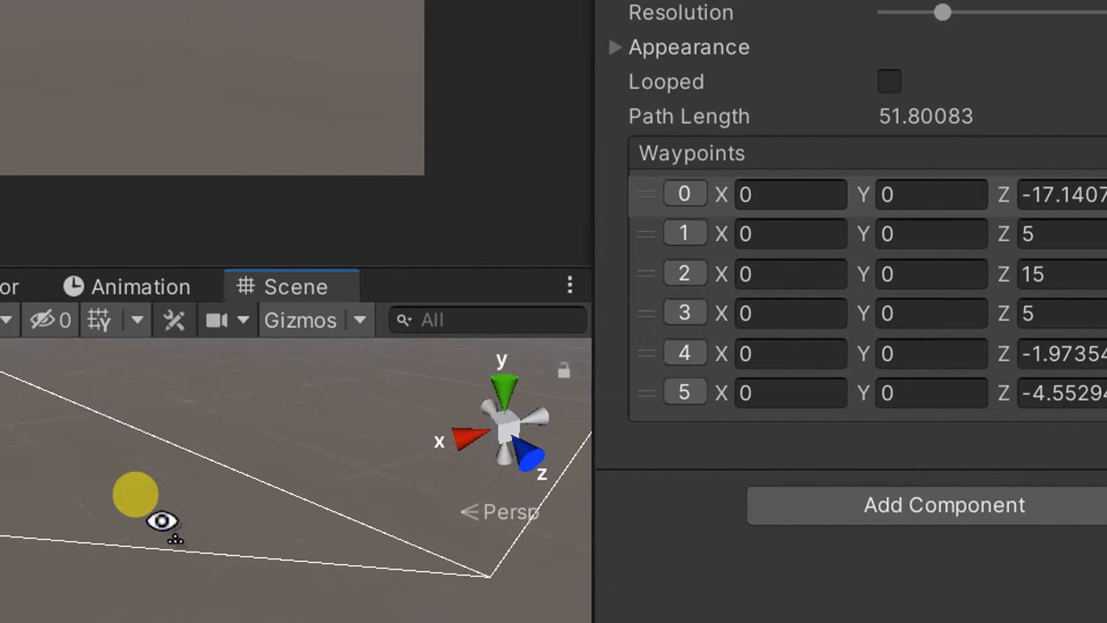
pyautogui.press('a')
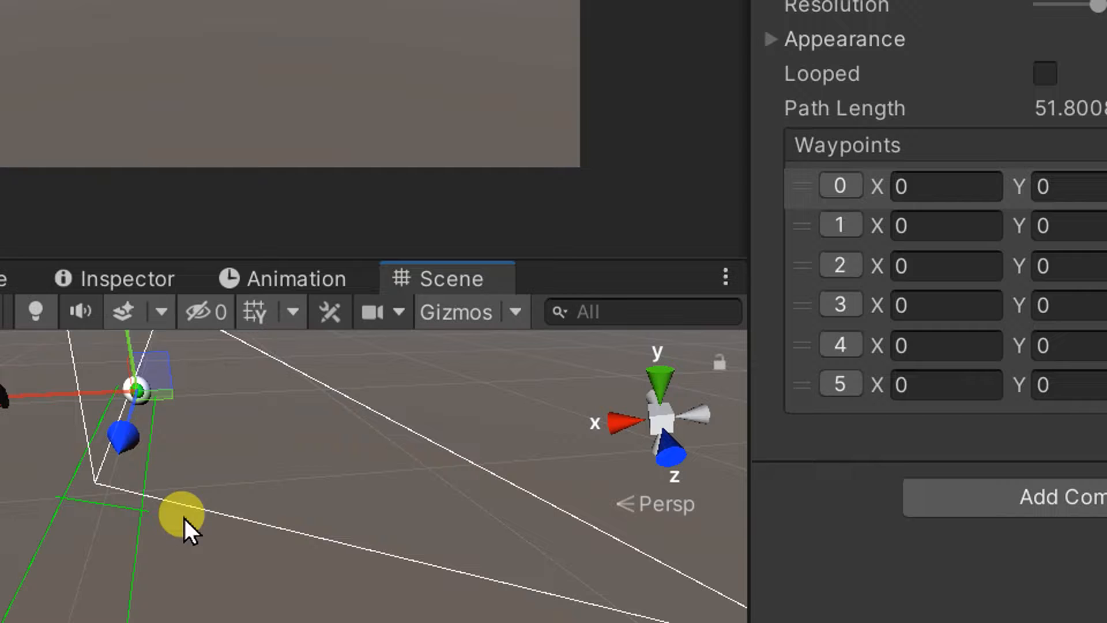
pyautogui.moveTo(272, 509); pyautogui.dragTo(441, 519, button='right')
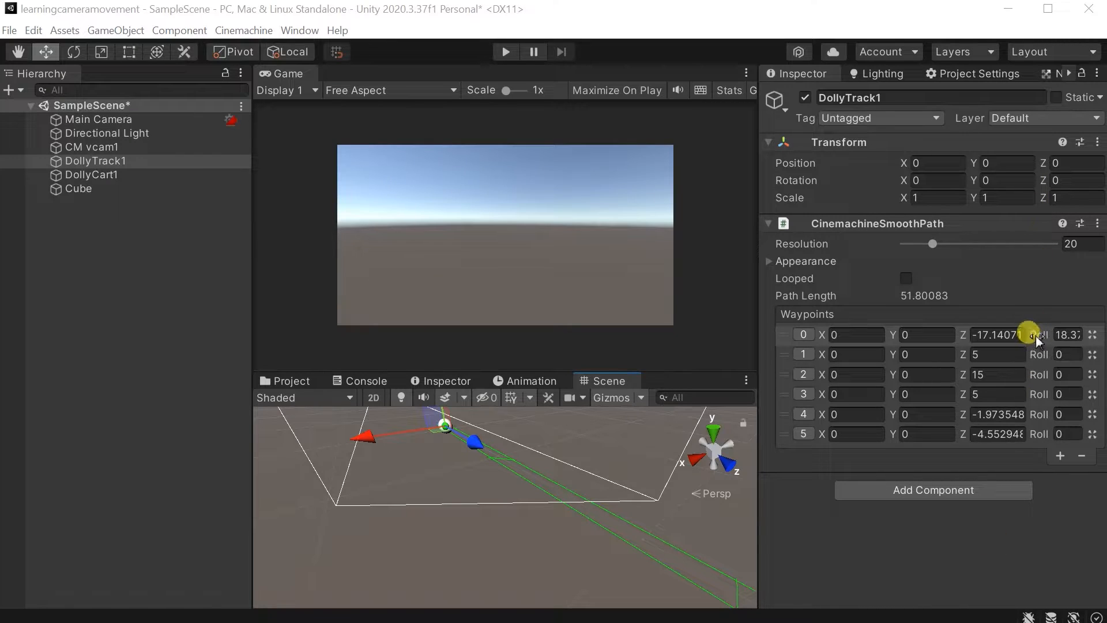
pyautogui.moveTo(1036, 340); pyautogui.dragTo(1009, 369)
pyautogui.moveTo(755, 396); pyautogui.dragTo(1106, 372)
pyautogui.moveTo(499, 506); pyautogui.dragTo(523, 485, button='right')
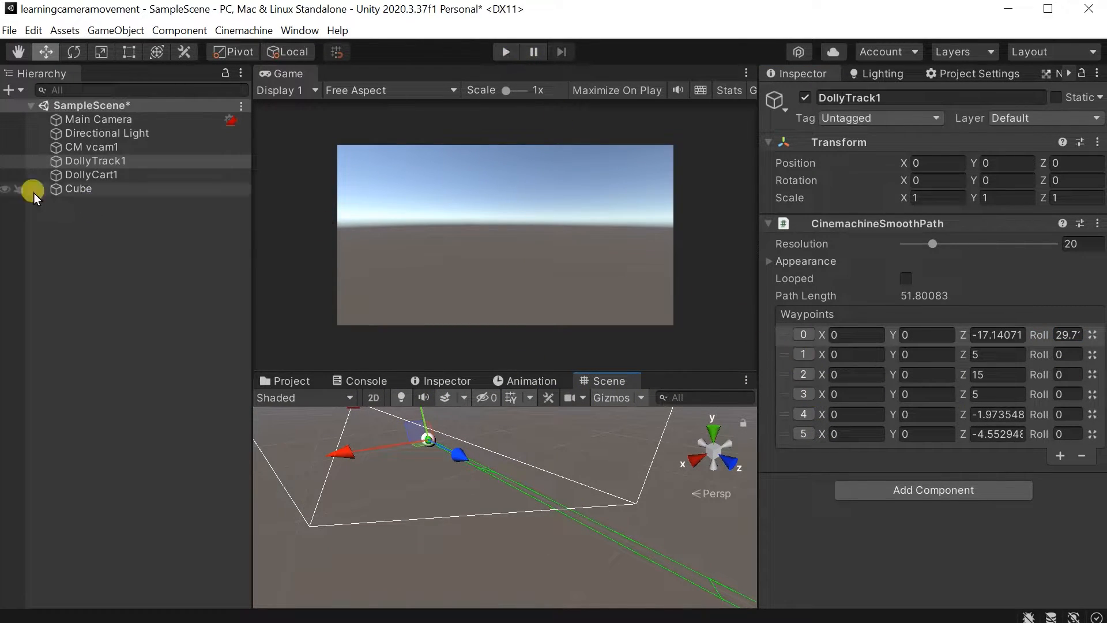
# Set the speed of DollyCart1 to 12.6 and play the scene to preview the faster camera movement.
pyautogui.click(127, 177)
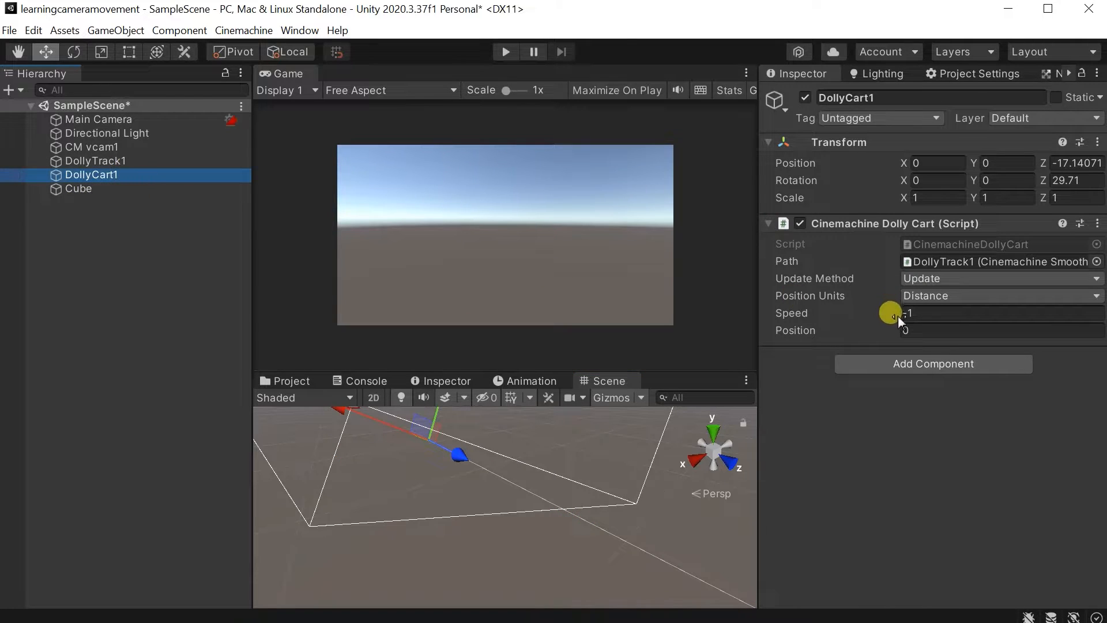
pyautogui.moveTo(888, 311); pyautogui.dragTo(981, 315)
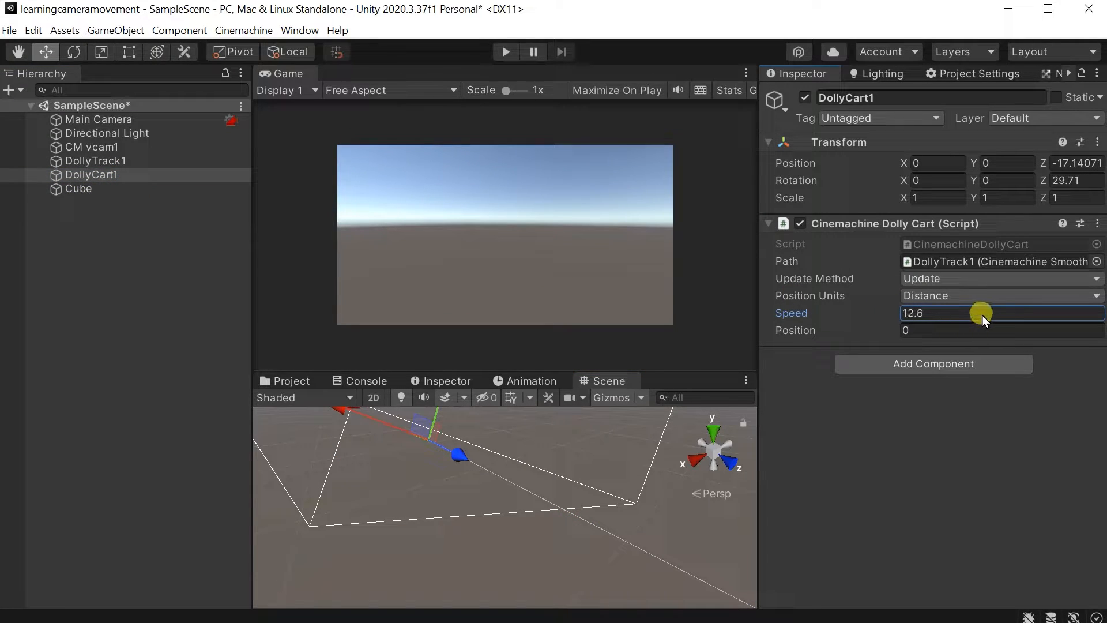
pyautogui.click(505, 52)
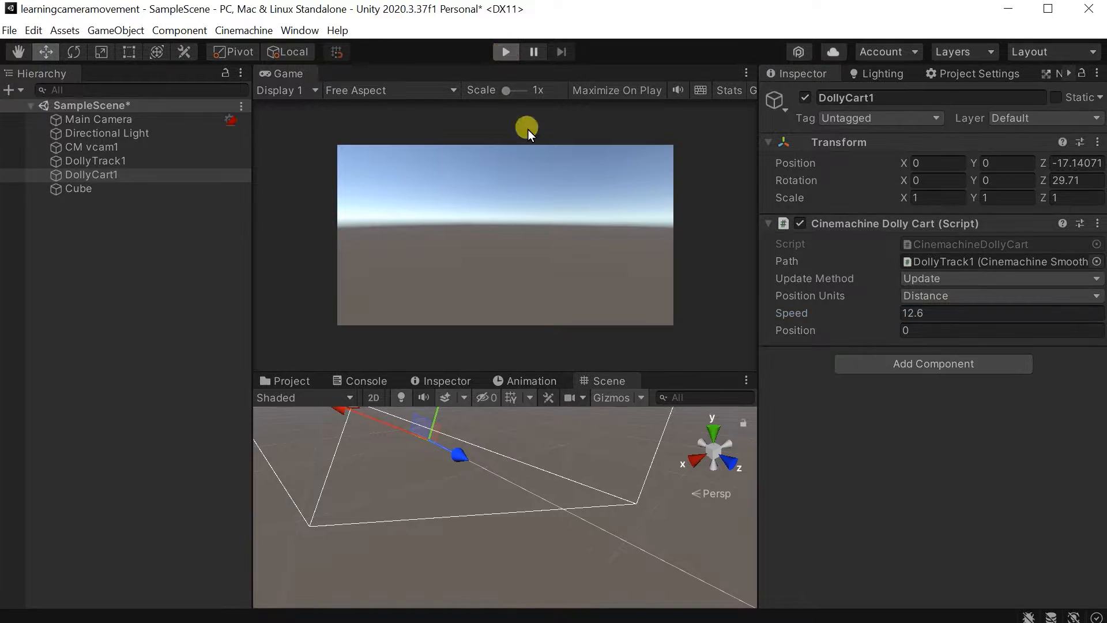
pyautogui.keyDown('alt'); pyautogui.moveTo(584, 445); pyautogui.dragTo(995, 474); pyautogui.keyUp('alt')
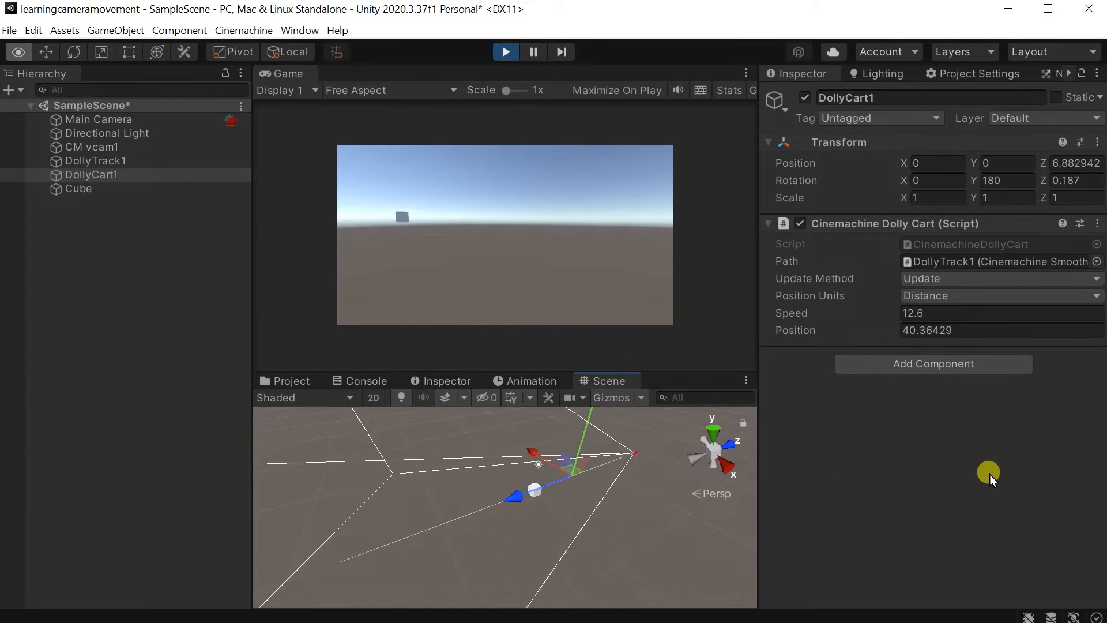
pyautogui.keyDown('alt'); pyautogui.moveTo(717, 491); pyautogui.dragTo(648, 493); pyautogui.keyUp('alt')
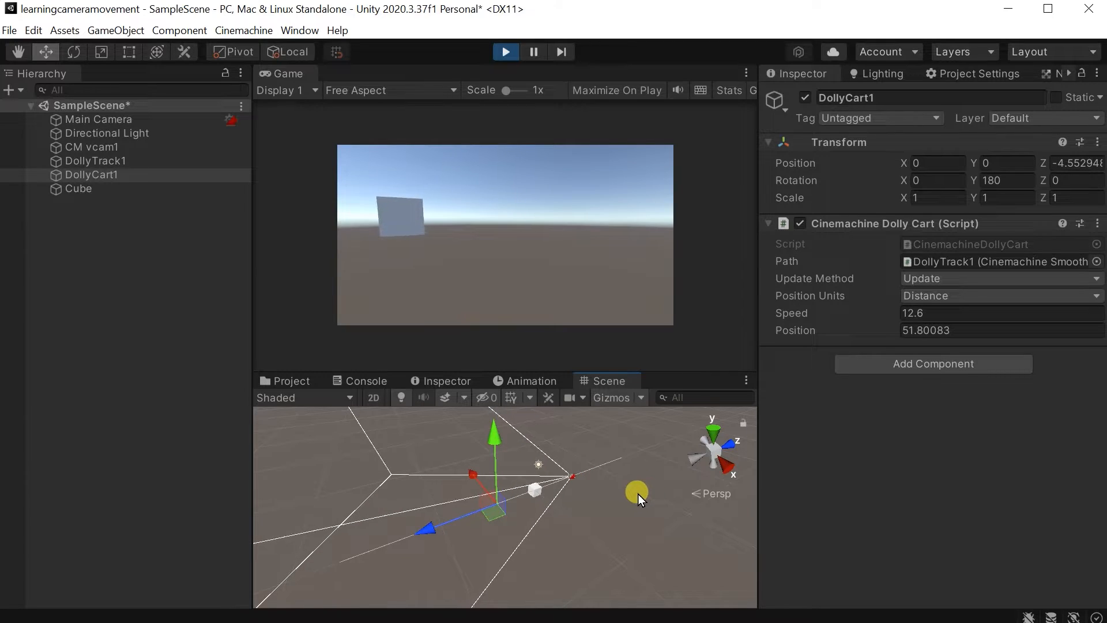
pyautogui.click(507, 58)
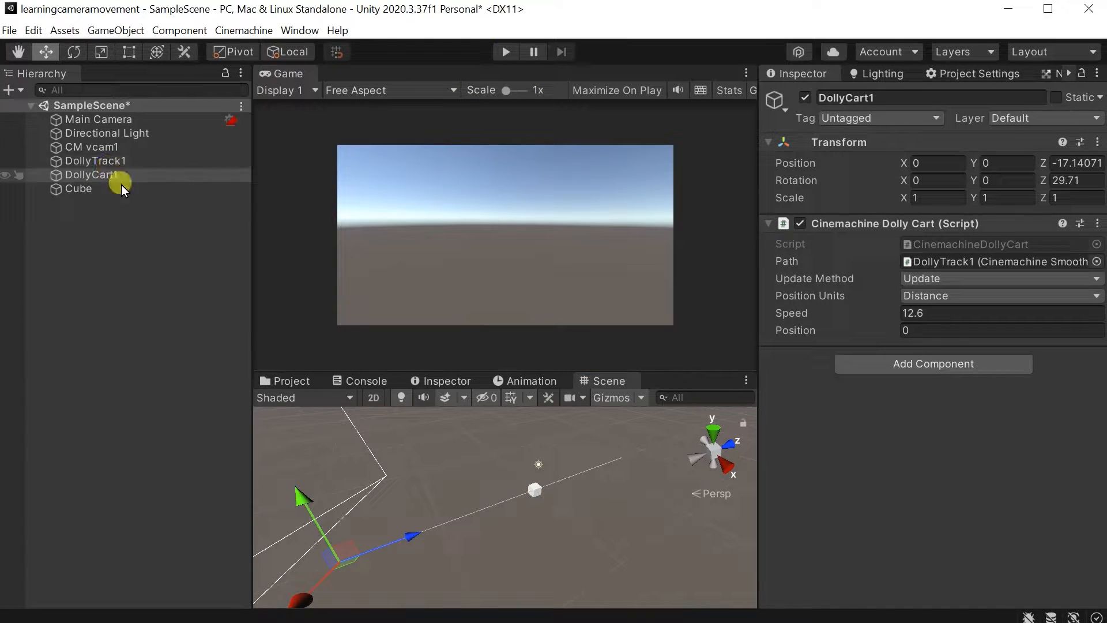
# Offset DollyTrack1's waypoints 4, 3 and 5 along X to about -9.81, -12.37 and -5.56 so the track curves around the cube.
pyautogui.keyDown('alt'); pyautogui.moveTo(479, 552); pyautogui.dragTo(363, 586); pyautogui.keyUp('alt')
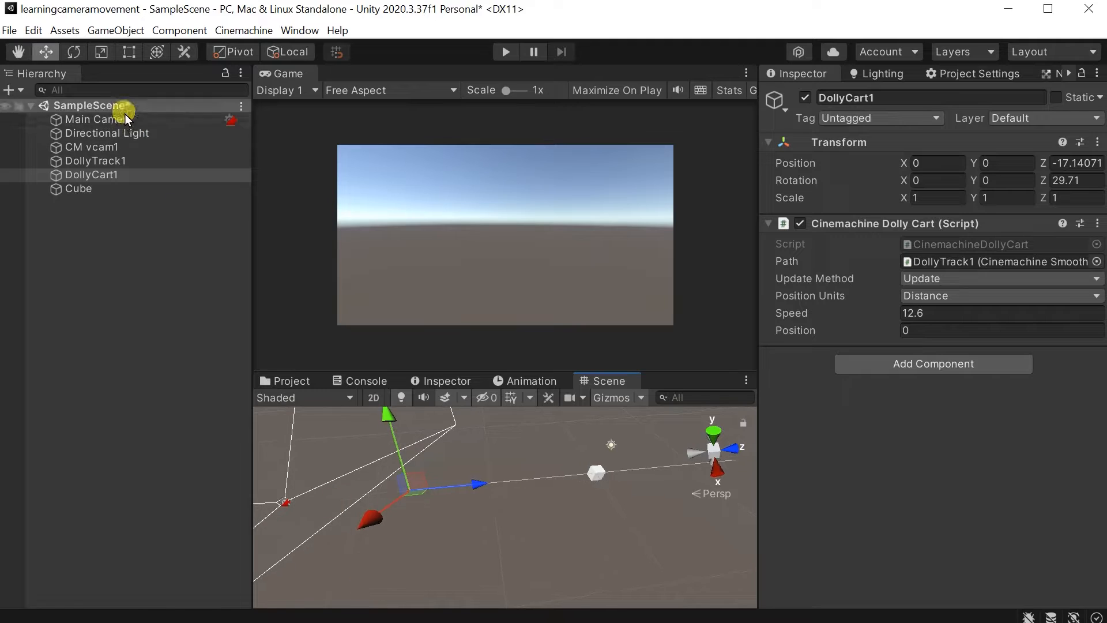
pyautogui.click(114, 161)
pyautogui.keyDown('alt'); pyautogui.moveTo(548, 474); pyautogui.dragTo(433, 522); pyautogui.keyUp('alt')
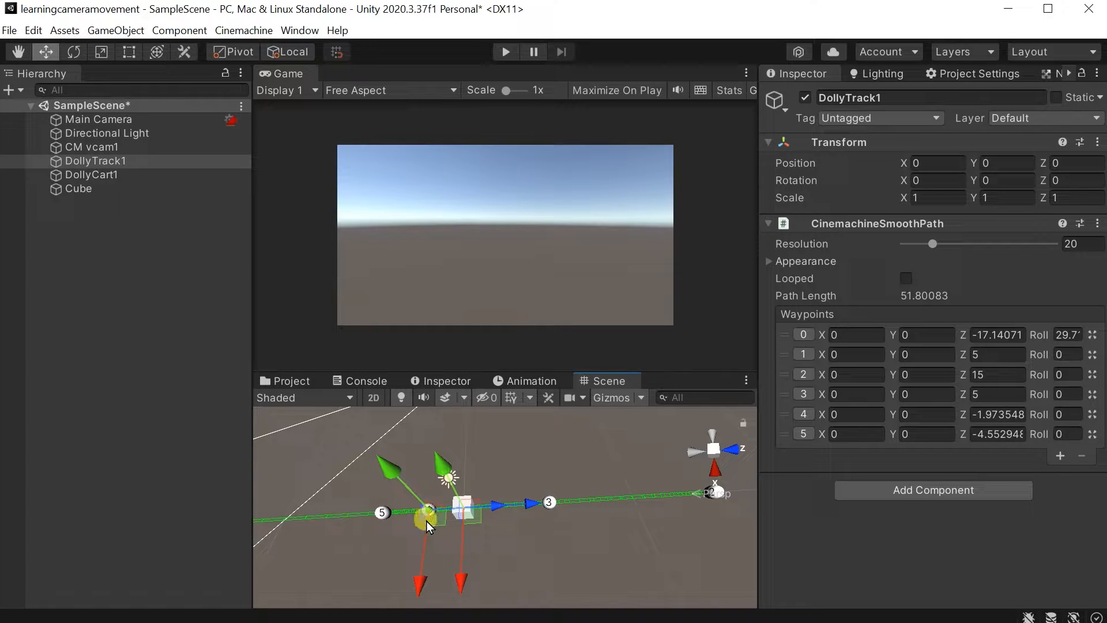
pyautogui.moveTo(427, 562); pyautogui.dragTo(434, 438)
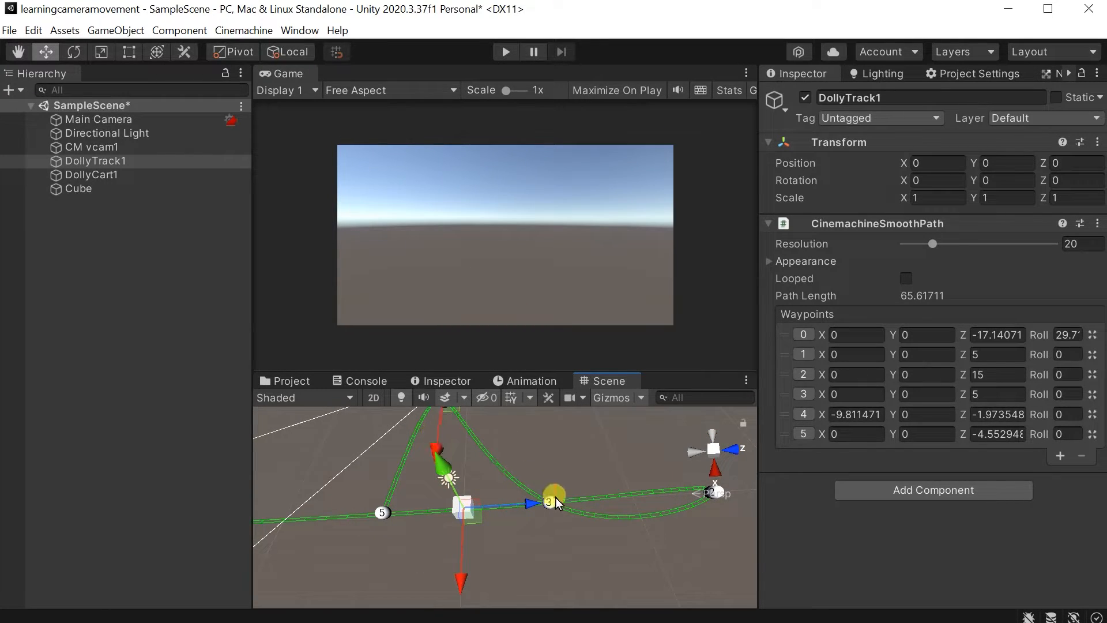
pyautogui.moveTo(566, 563); pyautogui.dragTo(548, 412)
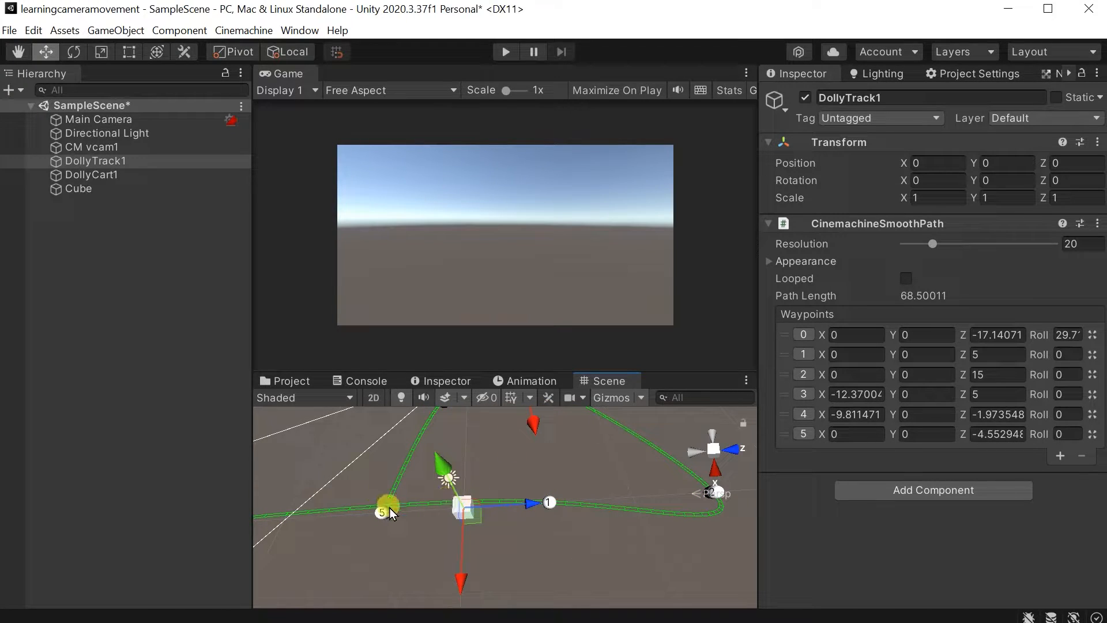
pyautogui.moveTo(368, 565); pyautogui.dragTo(388, 478)
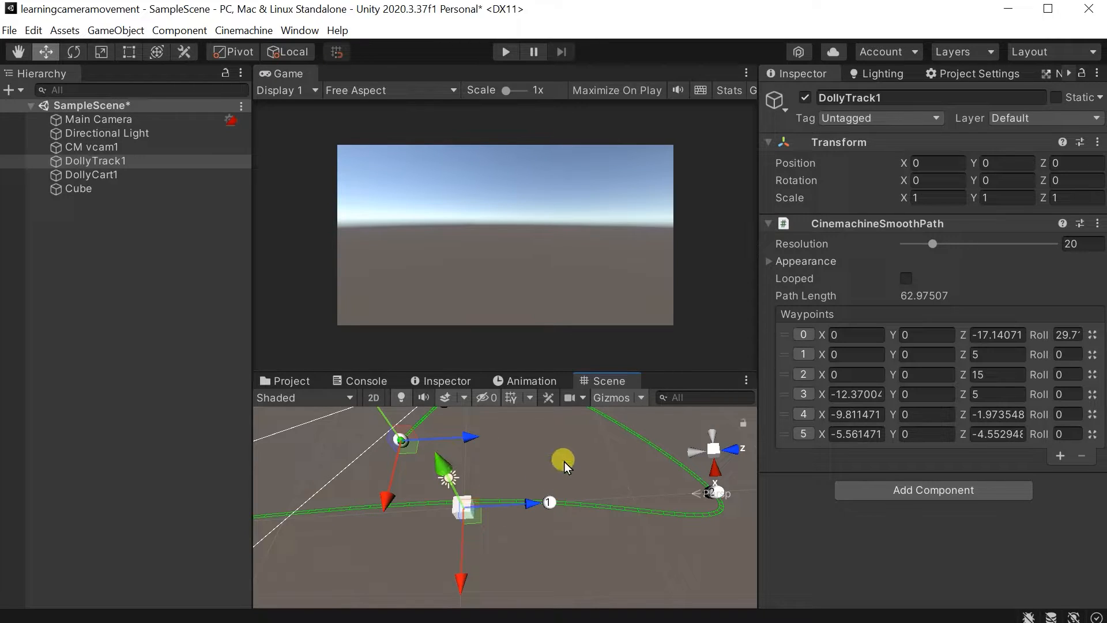
# Play the scene and watch the camera travel along the curved track in the Game and Scene views.
pyautogui.click(505, 52)
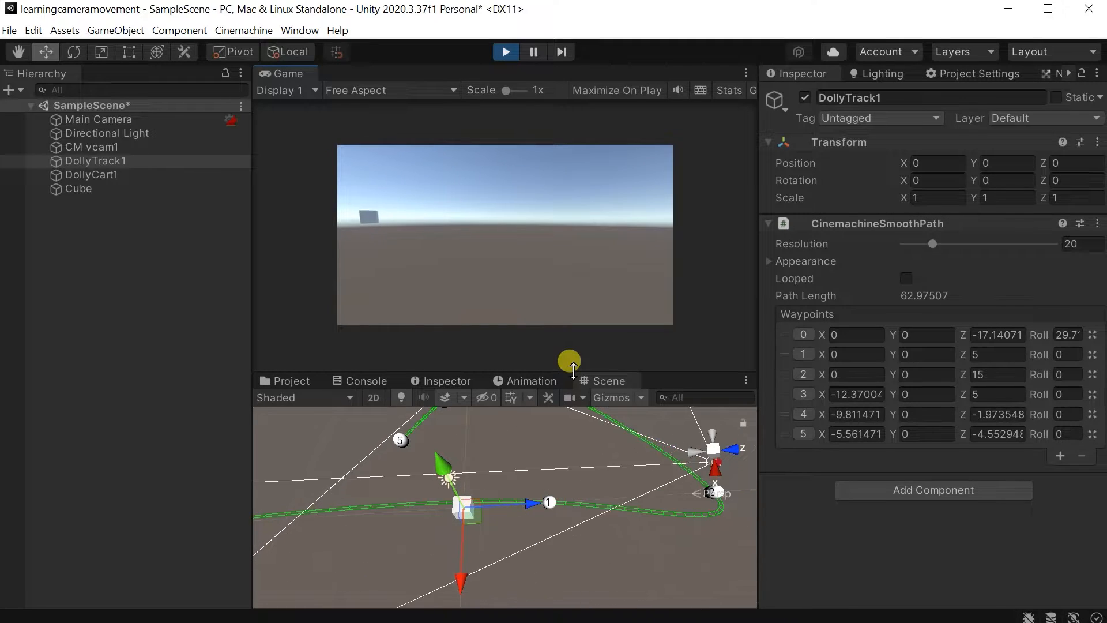
pyautogui.keyDown('alt'); pyautogui.moveTo(559, 496); pyautogui.dragTo(366, 492); pyautogui.keyUp('alt')
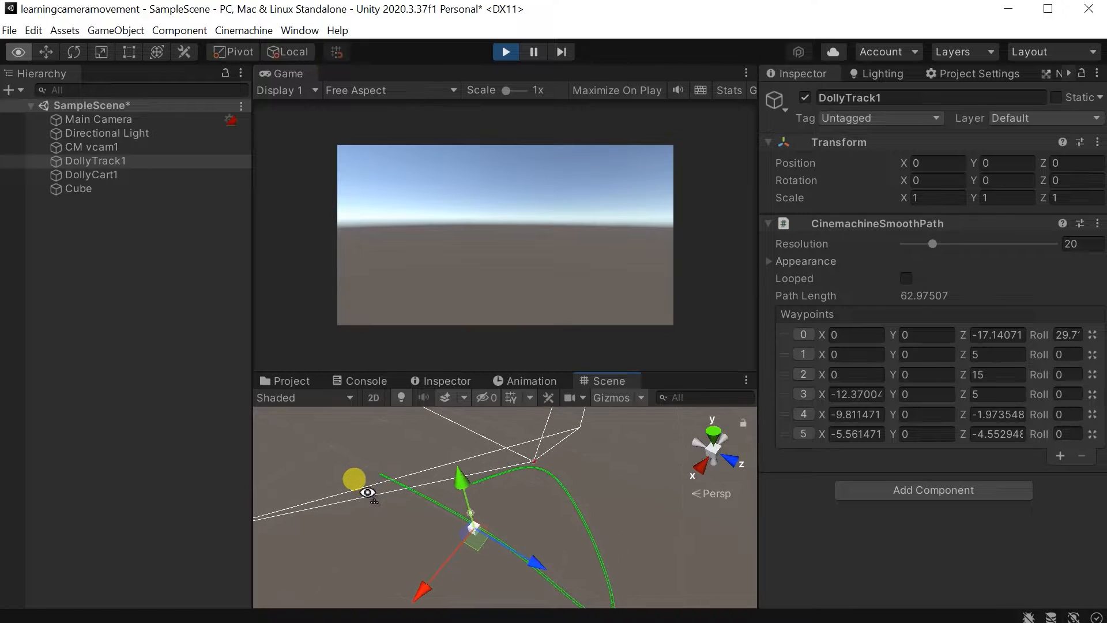
pyautogui.keyDown('alt'); pyautogui.moveTo(499, 542); pyautogui.dragTo(497, 414); pyautogui.keyUp('alt')
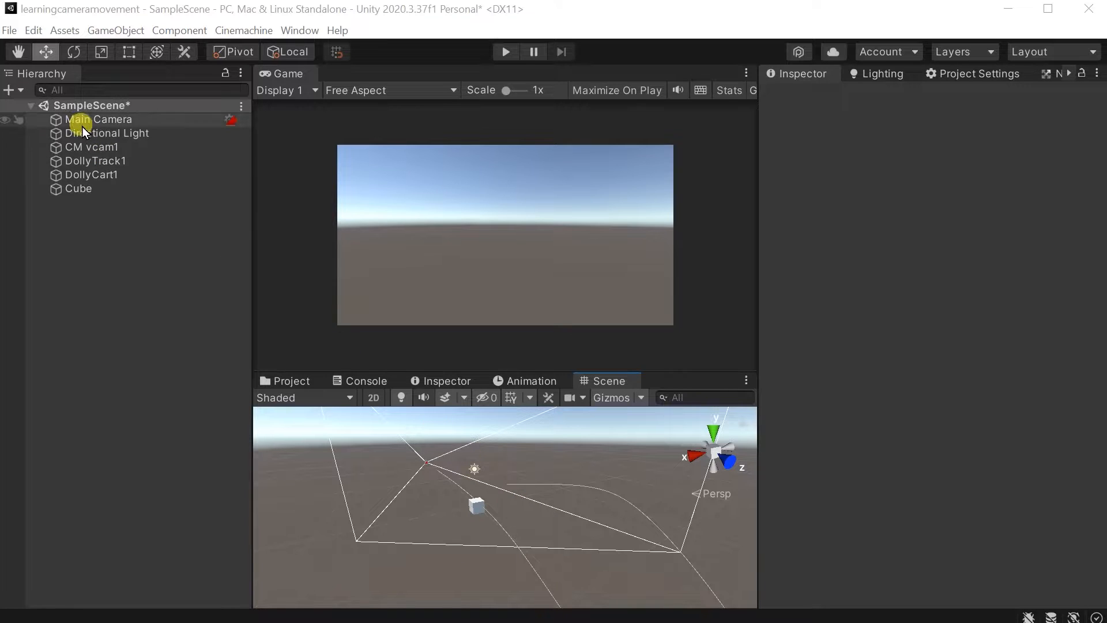
# Add a Terrain object to the scene and bring it into view together with the cube.
pyautogui.click(17, 90)
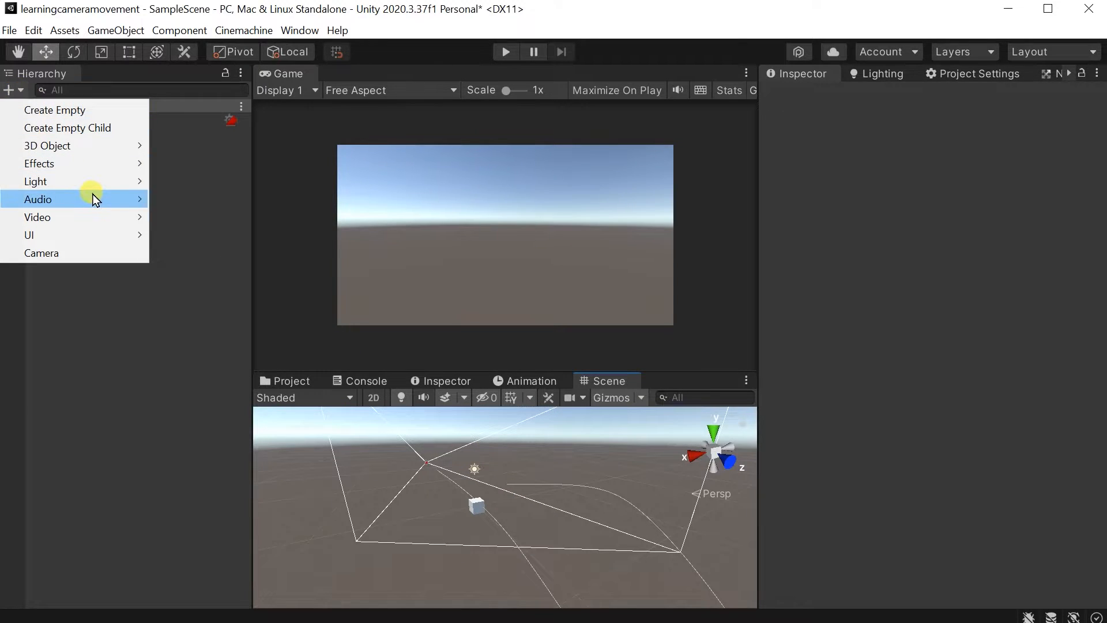
pyautogui.moveTo(107, 151)
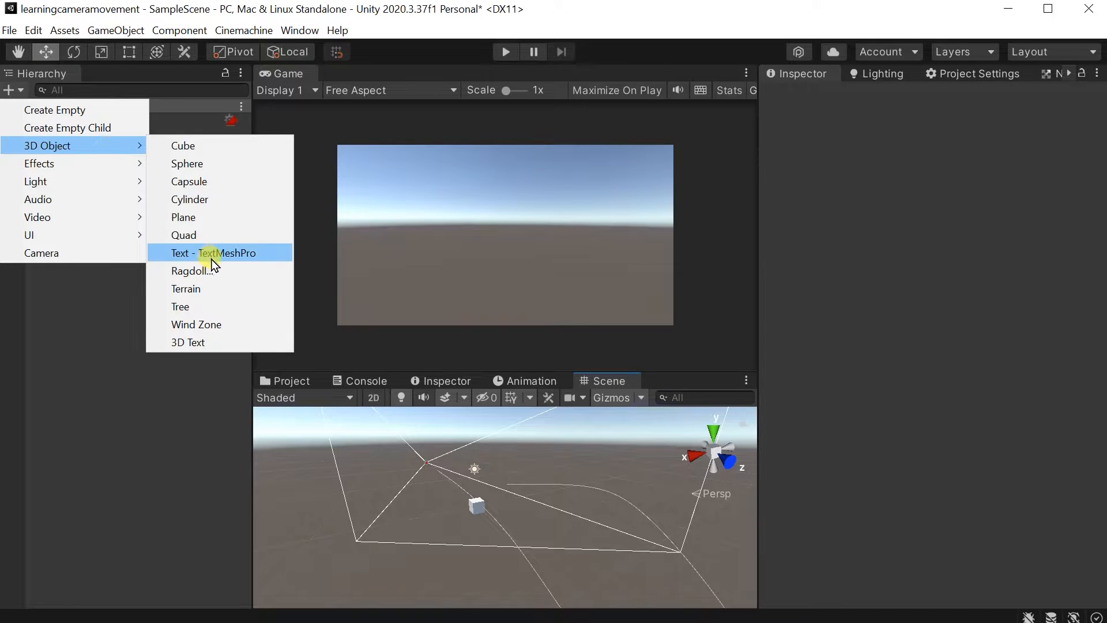
pyautogui.click(219, 283)
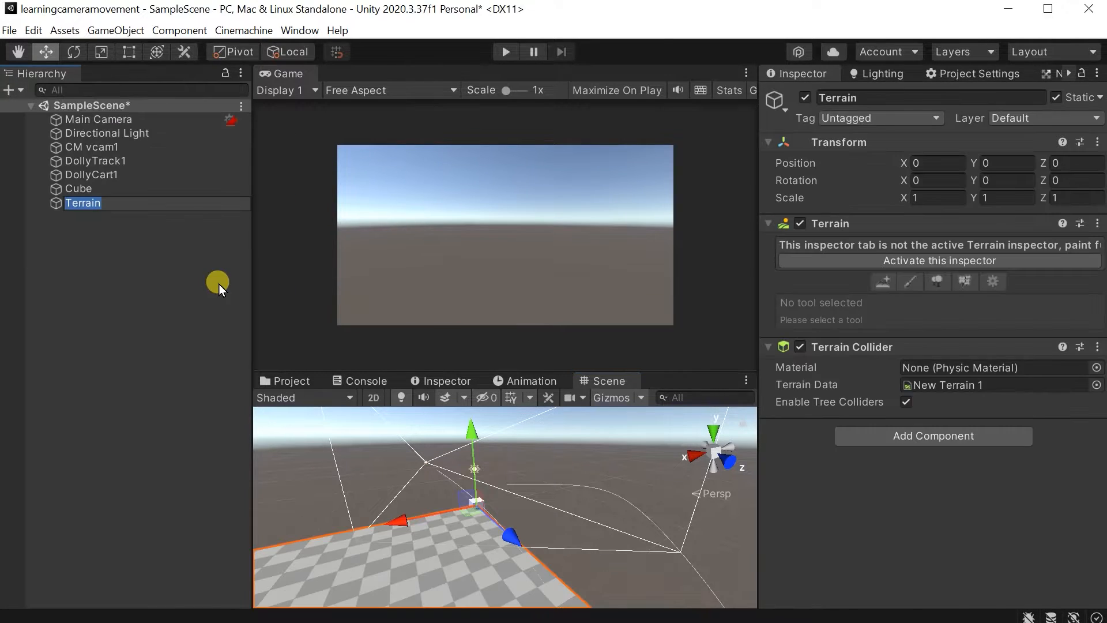
pyautogui.moveTo(513, 506); pyautogui.dragTo(459, 557, button='right')
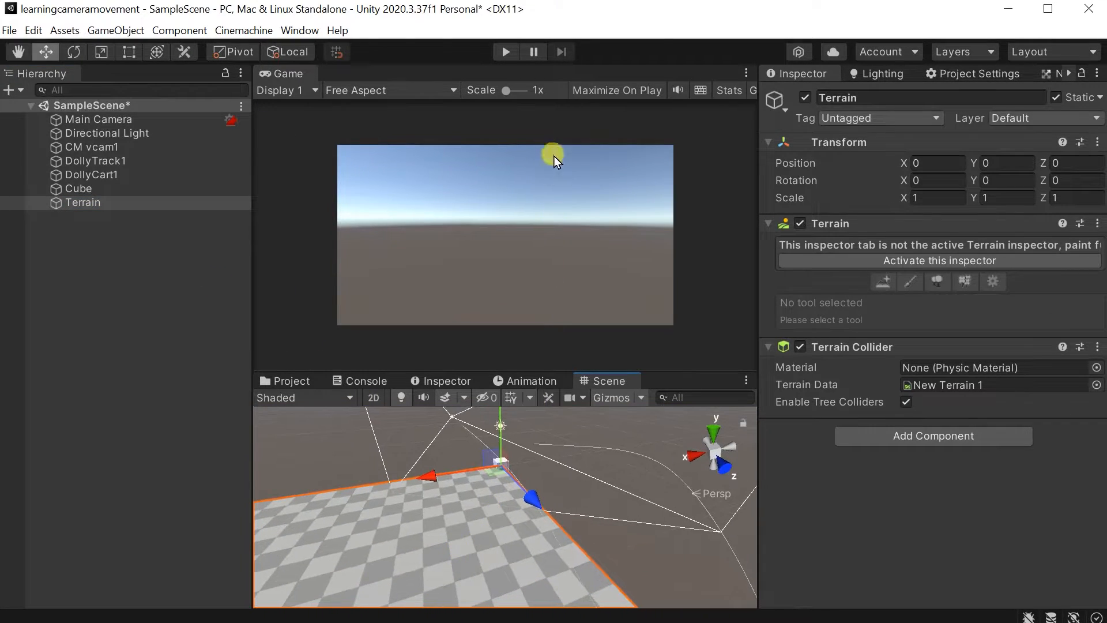
pyautogui.keyDown('alt'); pyautogui.moveTo(503, 497); pyautogui.dragTo(565, 544); pyautogui.keyUp('alt')
pyautogui.moveTo(560, 526); pyautogui.dragTo(562, 530, button='middle')
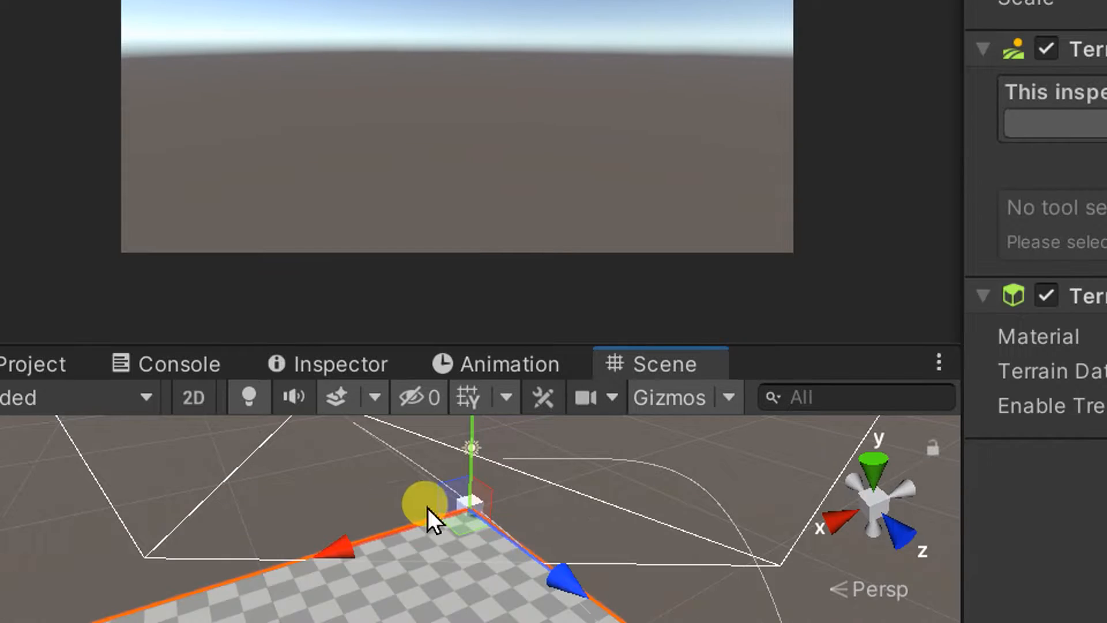
pyautogui.moveTo(490, 454); pyautogui.dragTo(491, 488, button='right')
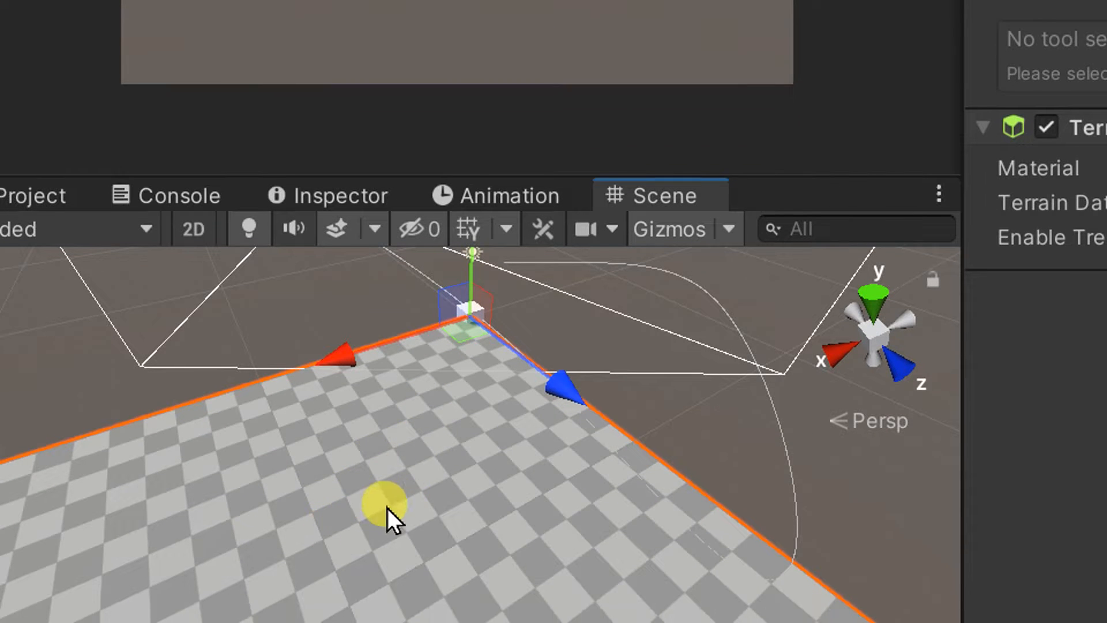
# Shift the terrain with the Move tool along its horizontal axes so that it extends under the cube and dolly track.
pyautogui.moveTo(552, 391); pyautogui.dragTo(383, 345)
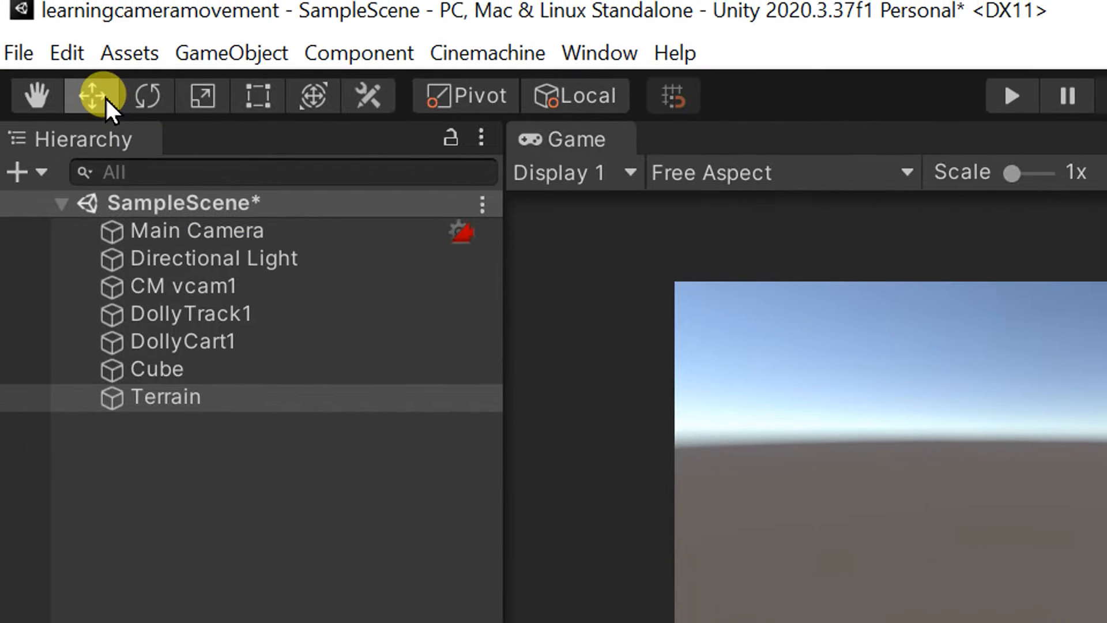
pyautogui.click(105, 98)
pyautogui.click(106, 98)
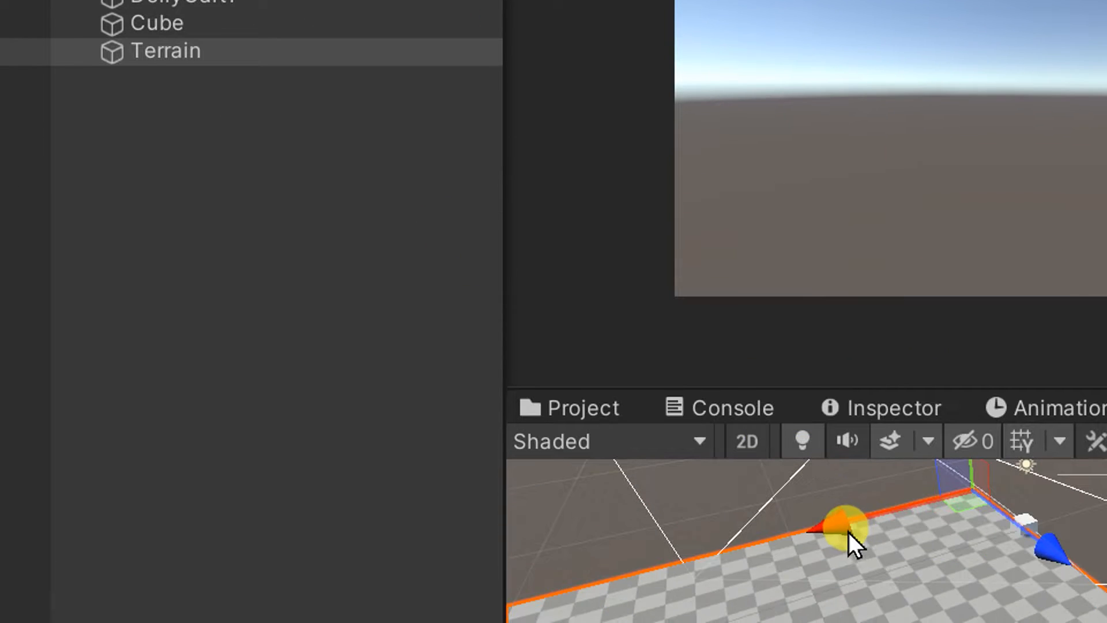
pyautogui.moveTo(946, 519); pyautogui.dragTo(1029, 513)
pyautogui.moveTo(942, 508); pyautogui.dragTo(707, 354)
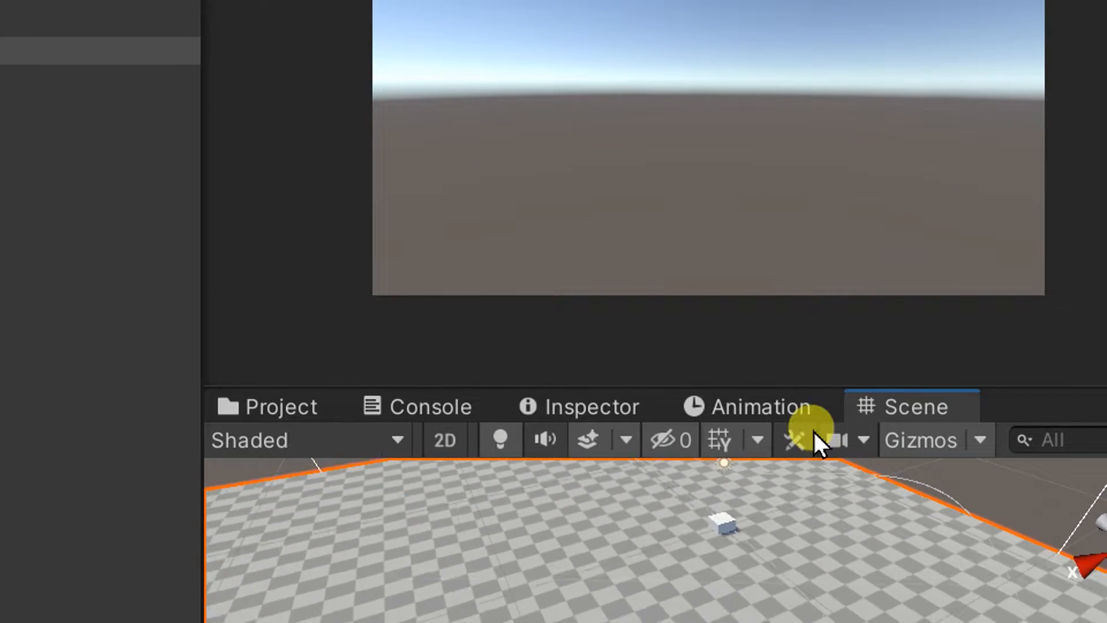
pyautogui.moveTo(727, 490); pyautogui.dragTo(718, 381, button='right')
pyautogui.press('s')
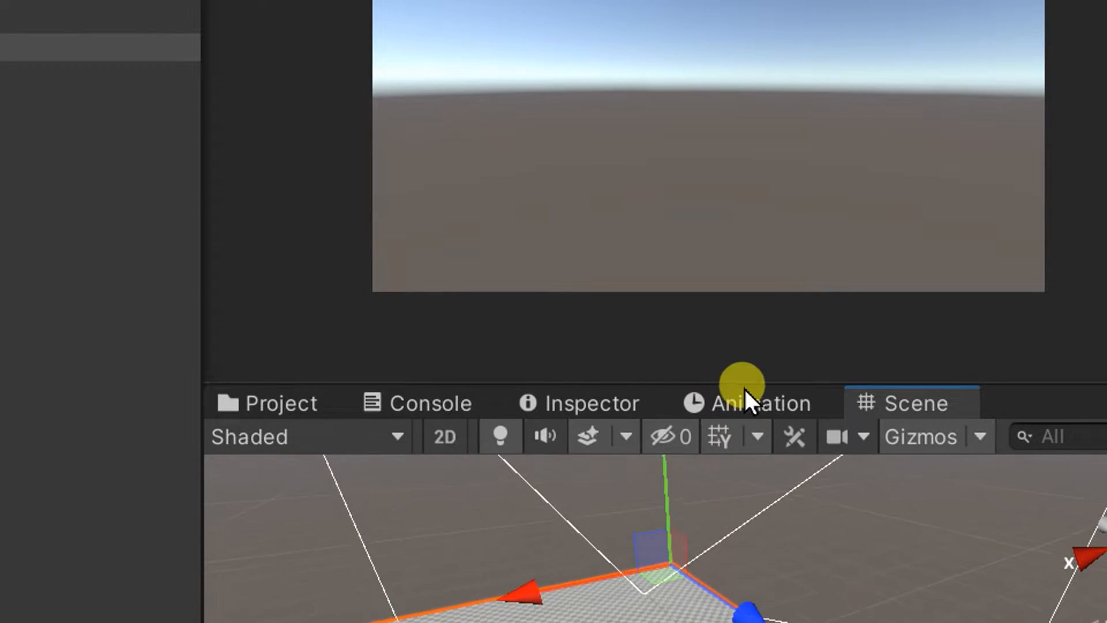
# Lower the terrain below the cube and slide its corner farther back behind the dolly track.
pyautogui.moveTo(664, 468); pyautogui.dragTo(663, 508)
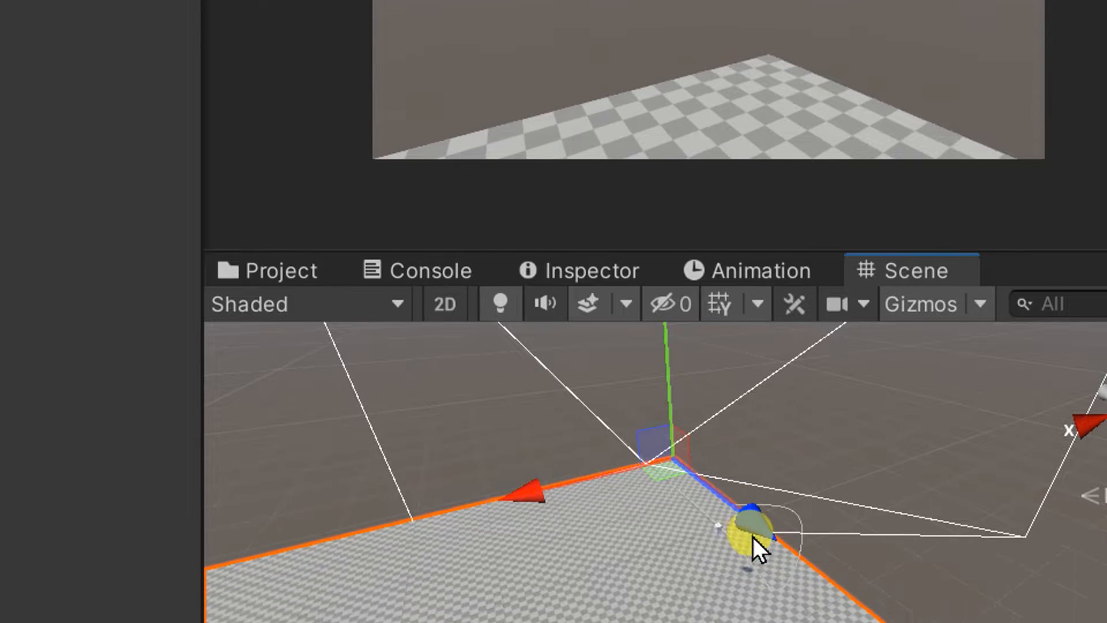
pyautogui.moveTo(755, 620); pyautogui.dragTo(685, 564)
pyautogui.moveTo(683, 471); pyautogui.dragTo(555, 451)
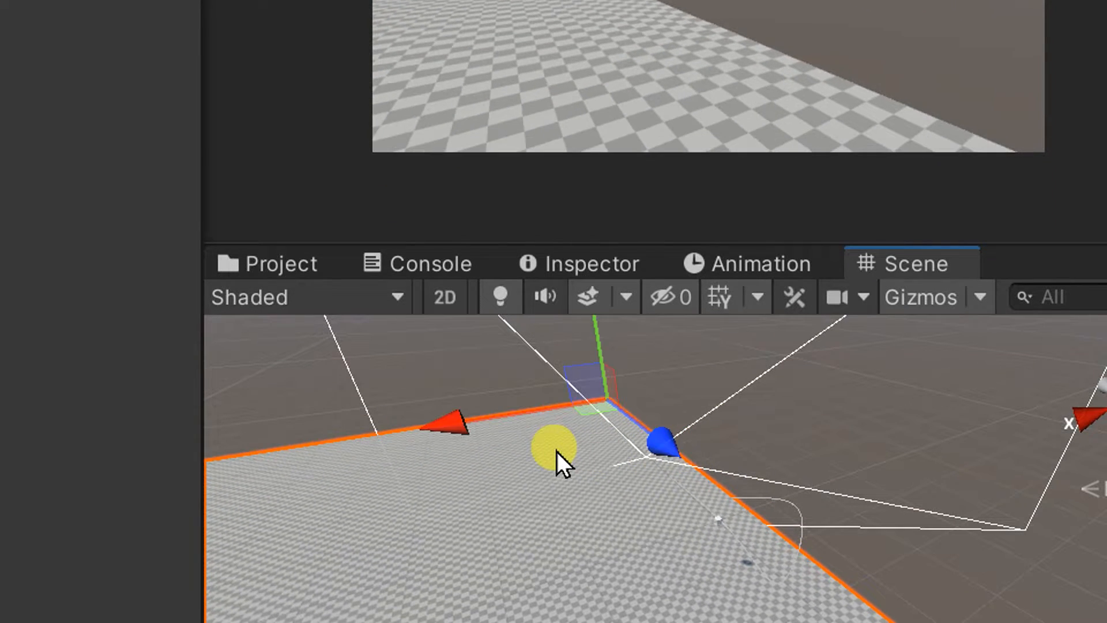
# Slide the terrain's corner farther along its horizontal axes behind the dolly track and lower the terrain farther beneath the cube.
pyautogui.moveTo(462, 426); pyautogui.dragTo(624, 405)
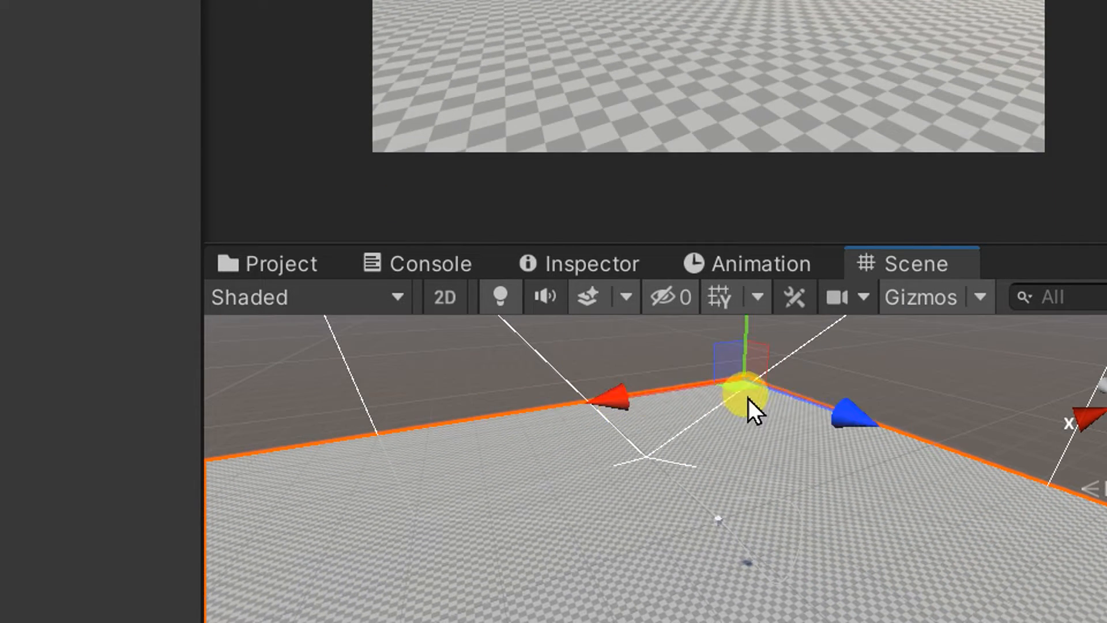
pyautogui.moveTo(750, 339); pyautogui.dragTo(759, 456)
pyautogui.moveTo(760, 455); pyautogui.dragTo(817, 480, button='right')
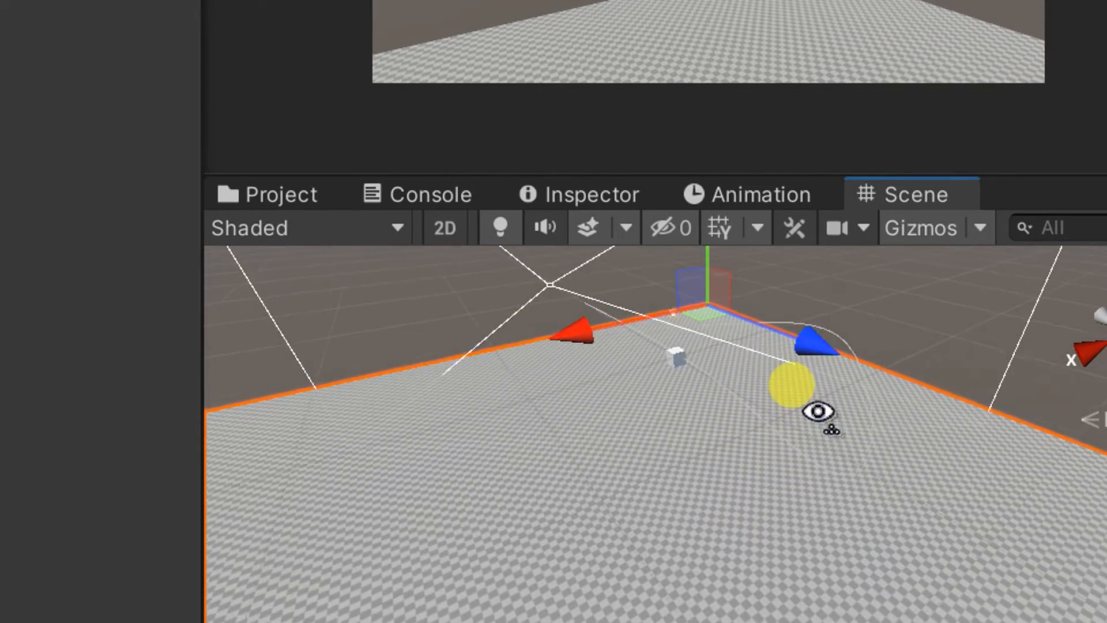
pyautogui.moveTo(817, 411); pyautogui.dragTo(1051, 383, button='right')
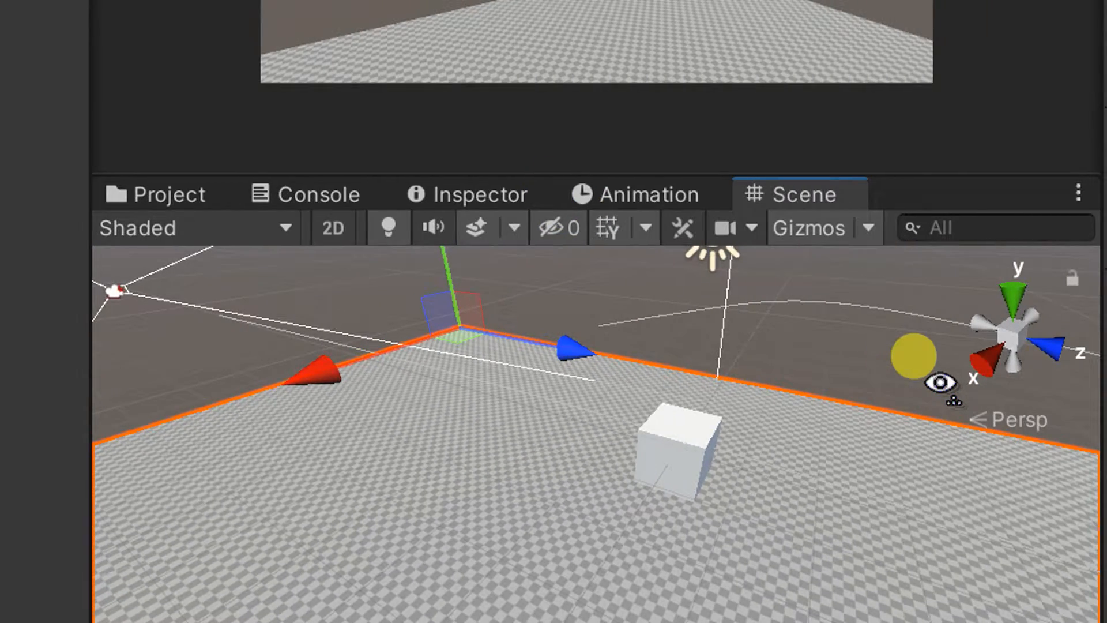
pyautogui.moveTo(940, 382); pyautogui.dragTo(951, 388, button='right')
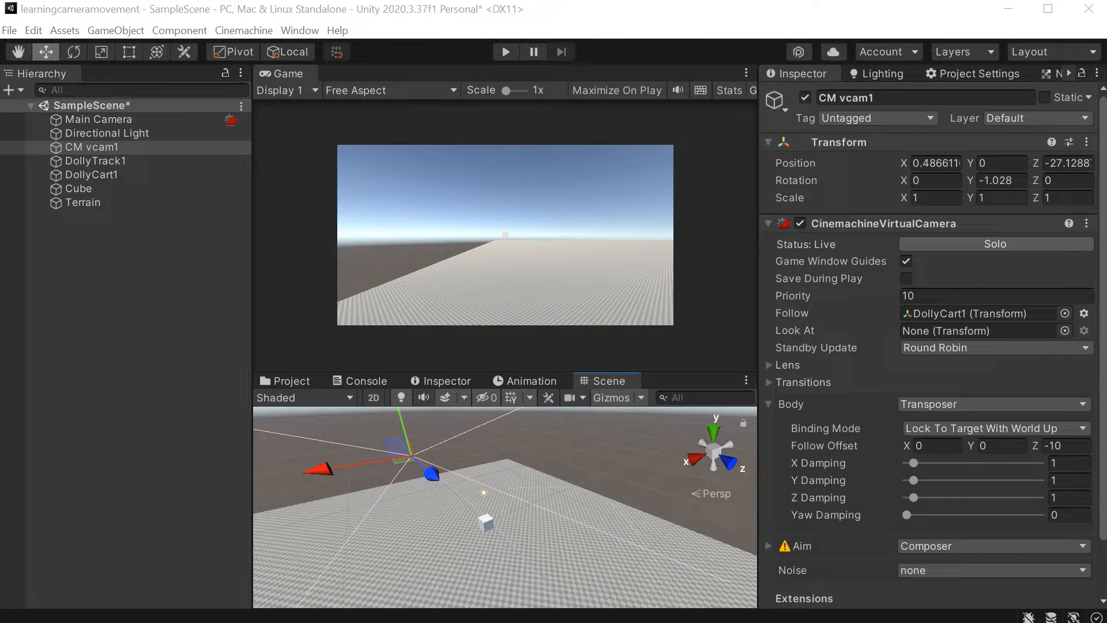
# Replace the last two waypoints of DollyTrack1, 4 and 5, with one newly added waypoint.
pyautogui.moveTo(505, 505); pyautogui.dragTo(486, 527, button='right')
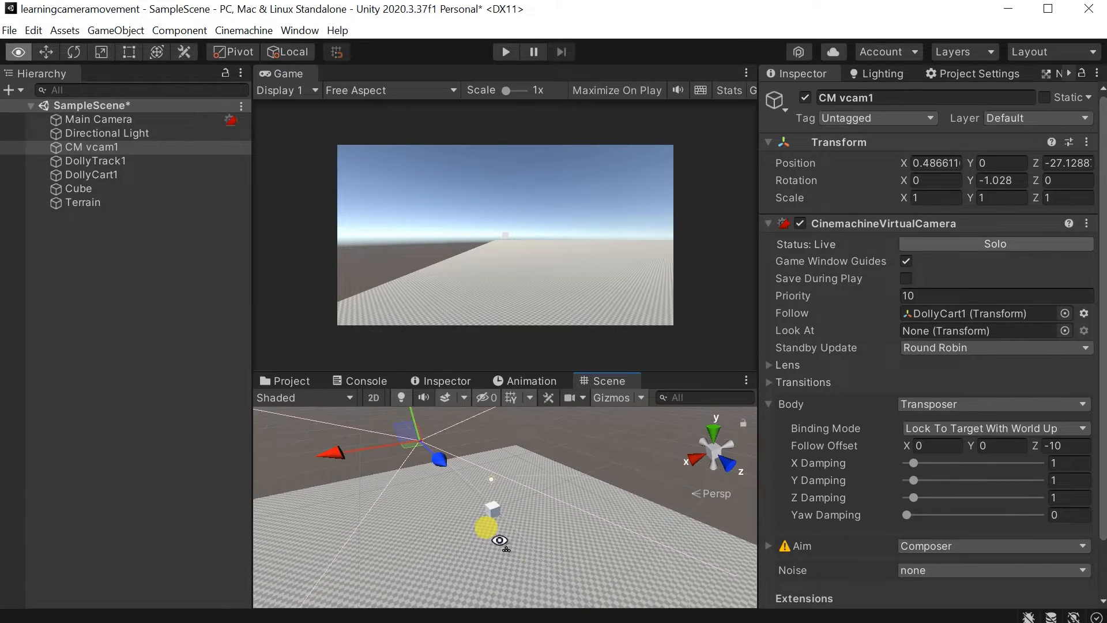
pyautogui.click(156, 161)
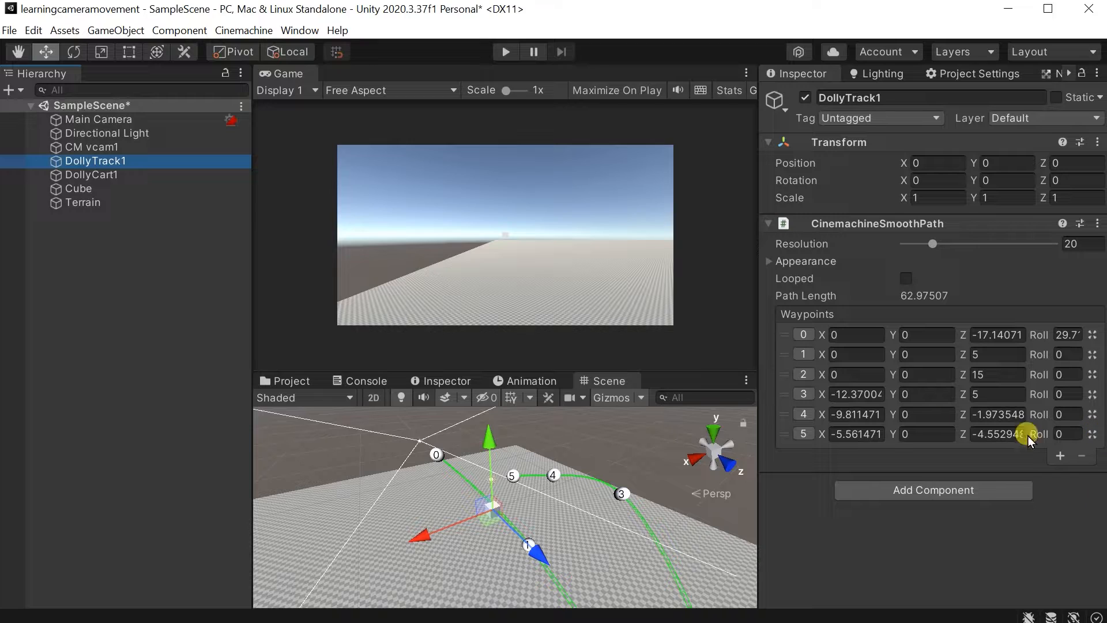
pyautogui.click(783, 433)
pyautogui.press('Delete')
pyautogui.press('Delete')
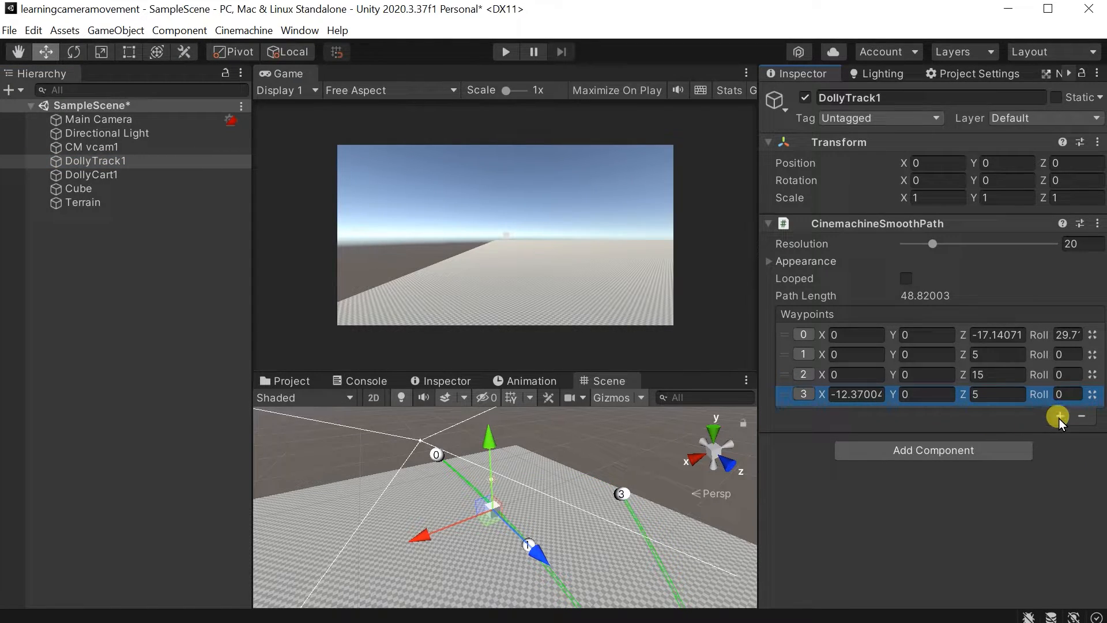
pyautogui.click(1059, 415)
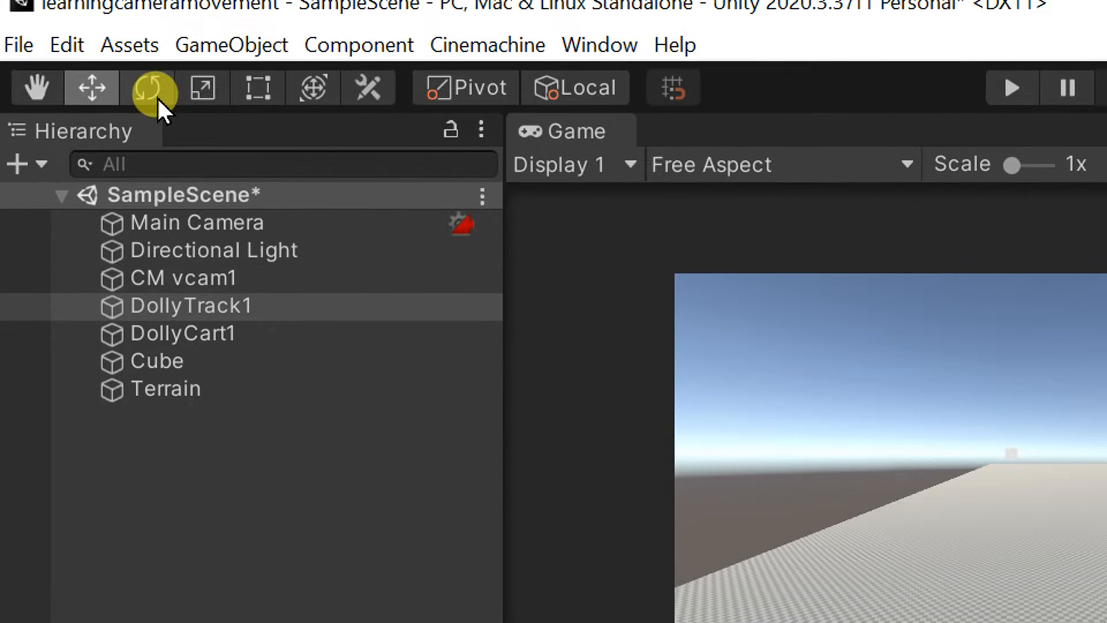
# Try to rotate the dolly track's last waypoint with the Rotate tool and return to the Move tool.
pyautogui.click(157, 98)
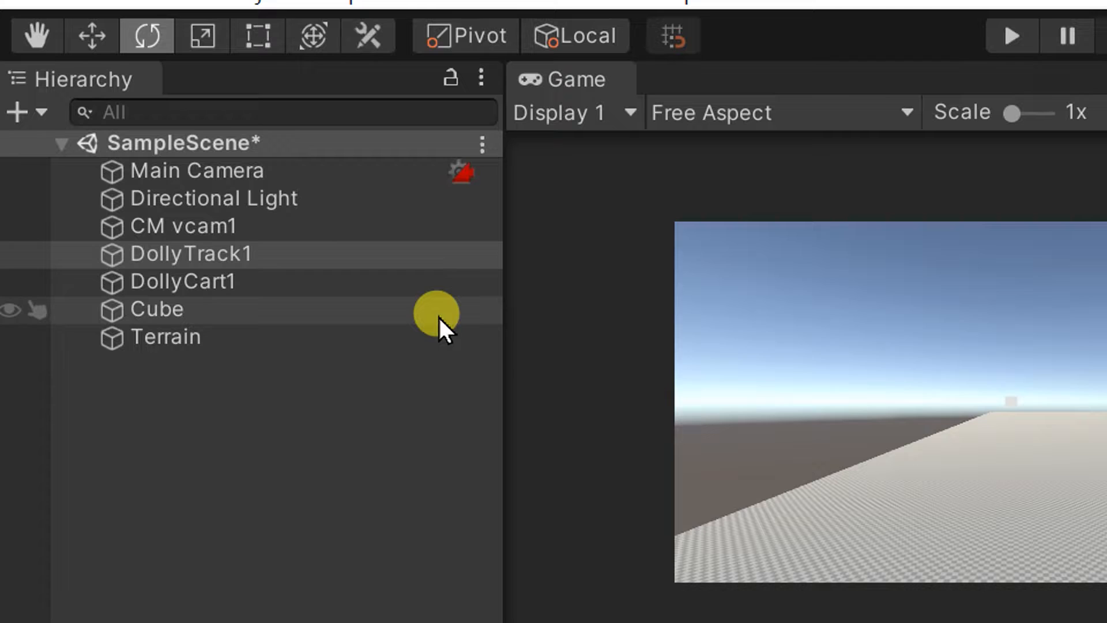
pyautogui.click(427, 291)
pyautogui.click(410, 264)
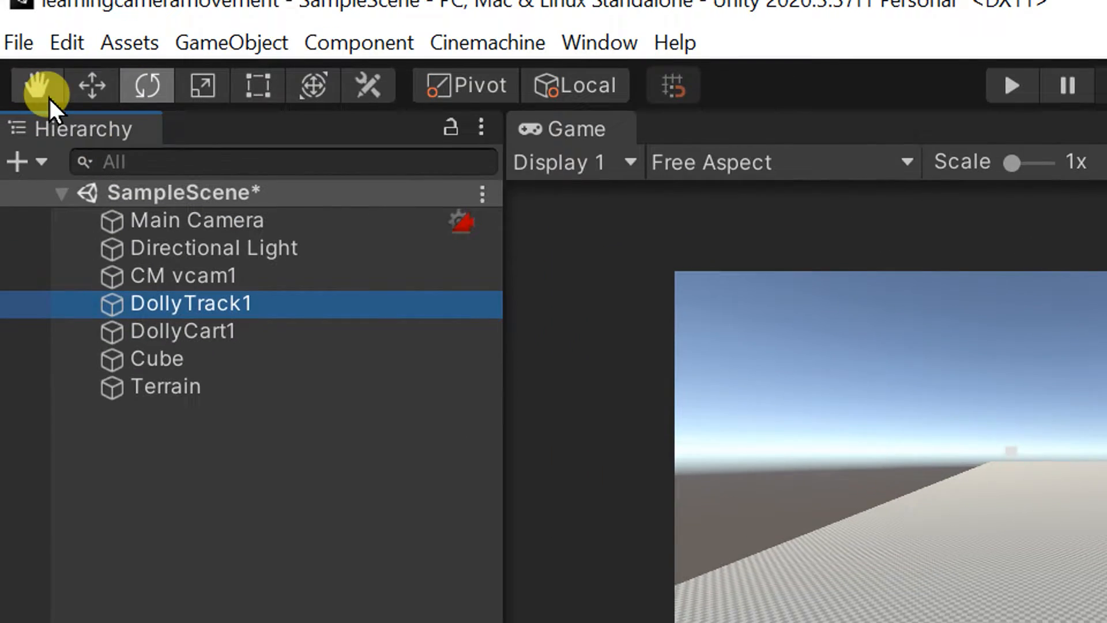
pyautogui.click(90, 94)
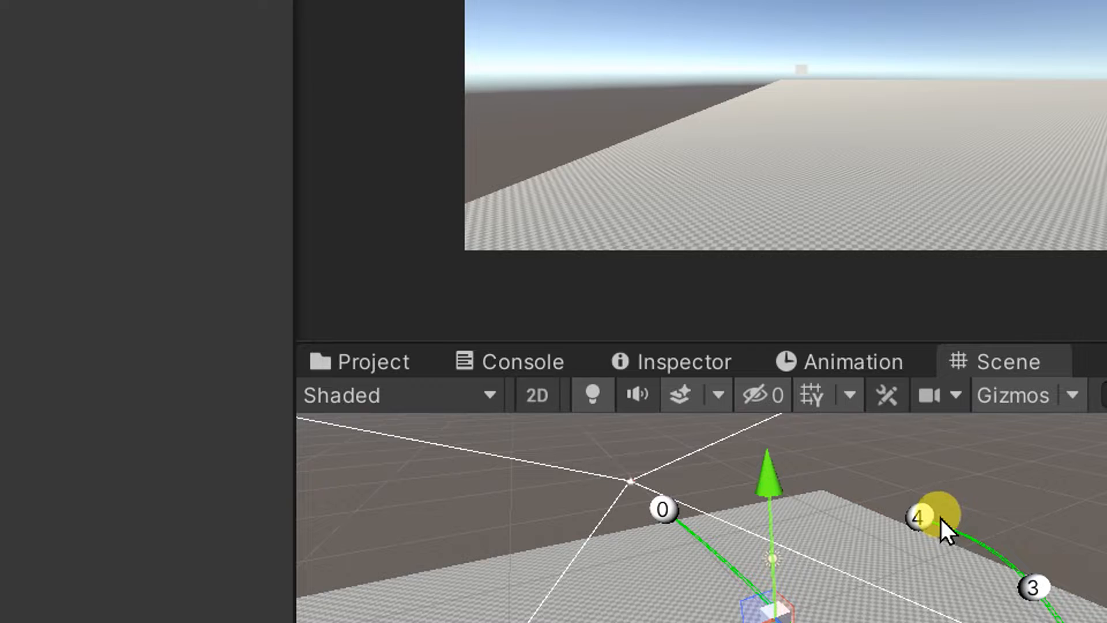
pyautogui.click(921, 521)
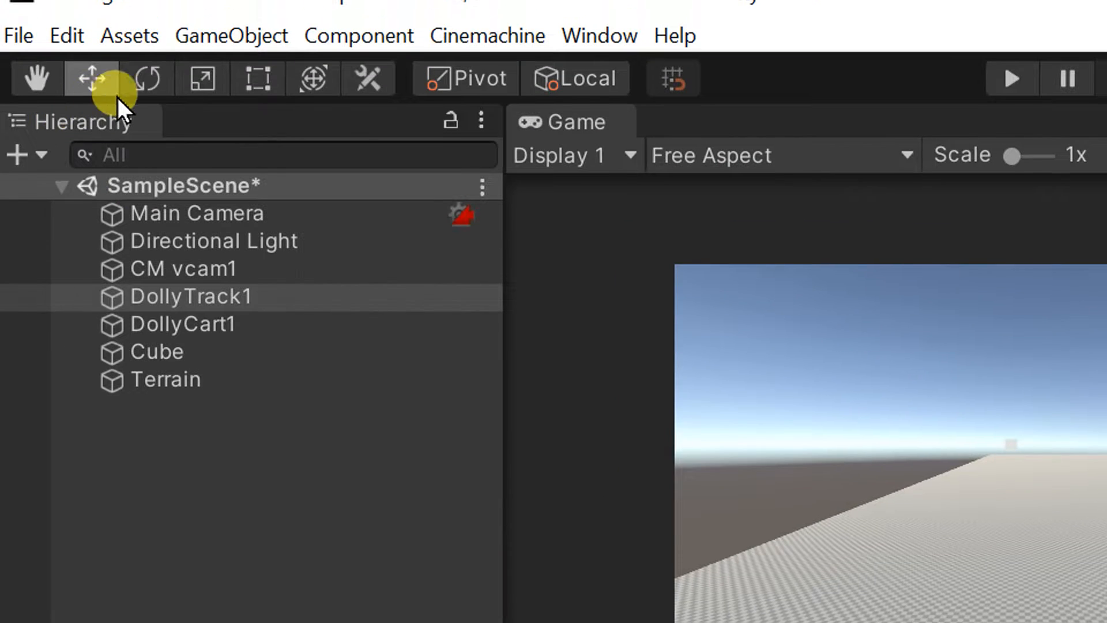
pyautogui.click(130, 98)
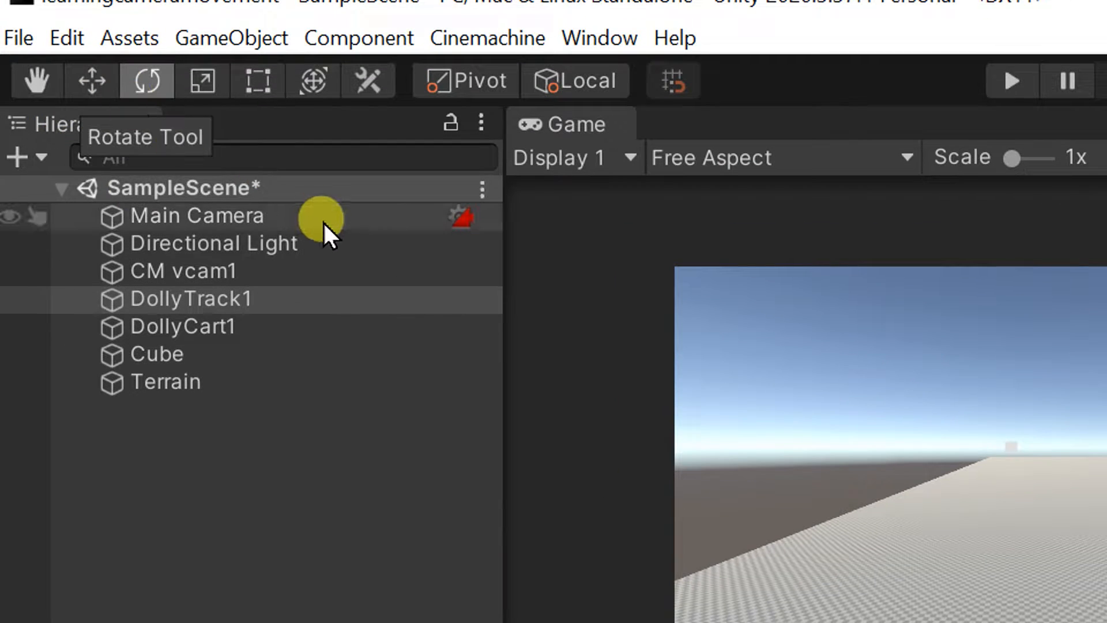
pyautogui.click(93, 85)
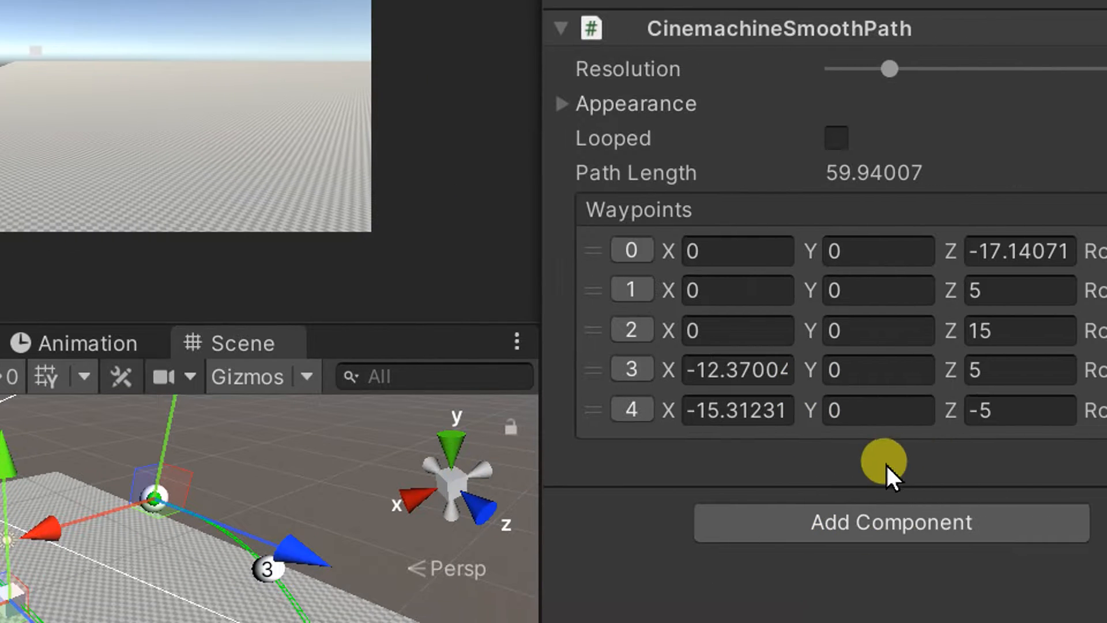
# Set waypoint 4 of DollyTrack1 to a Y position of 0.61 and a roll of about -1.53.
pyautogui.moveTo(817, 412); pyautogui.dragTo(867, 425)
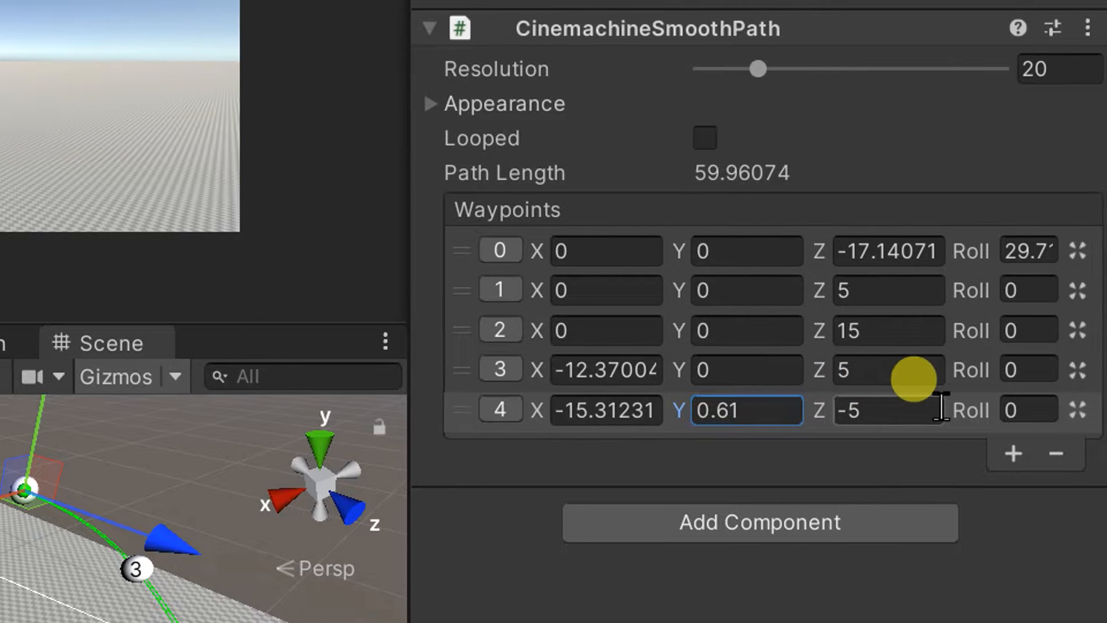
pyautogui.moveTo(1040, 409); pyautogui.dragTo(1092, 410)
pyautogui.moveTo(849, 410); pyautogui.dragTo(882, 420)
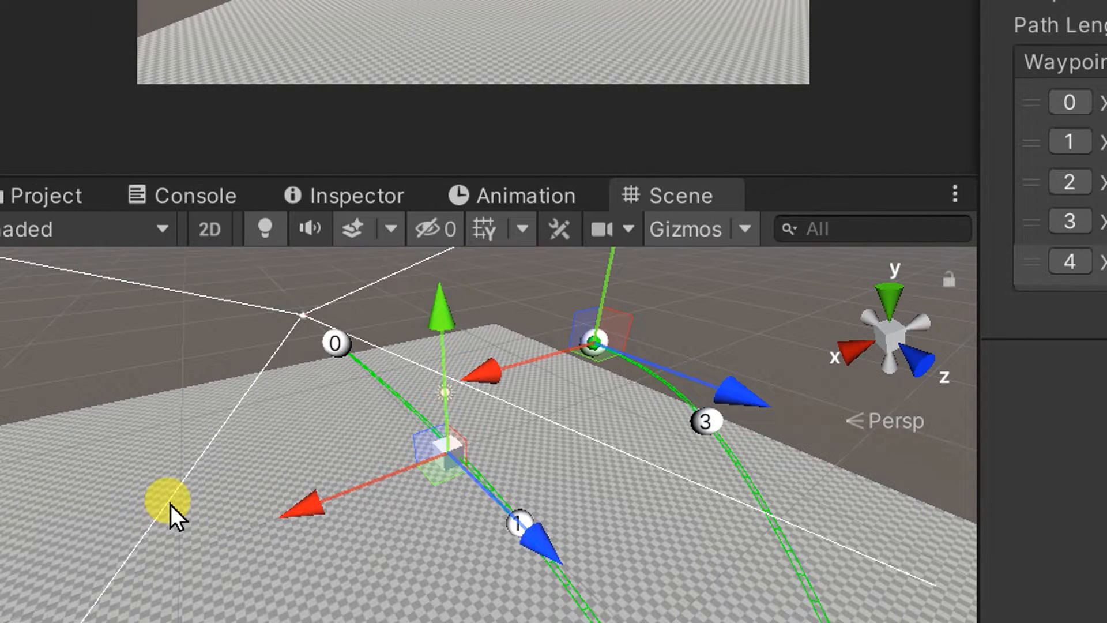
pyautogui.moveTo(399, 490); pyautogui.dragTo(395, 491)
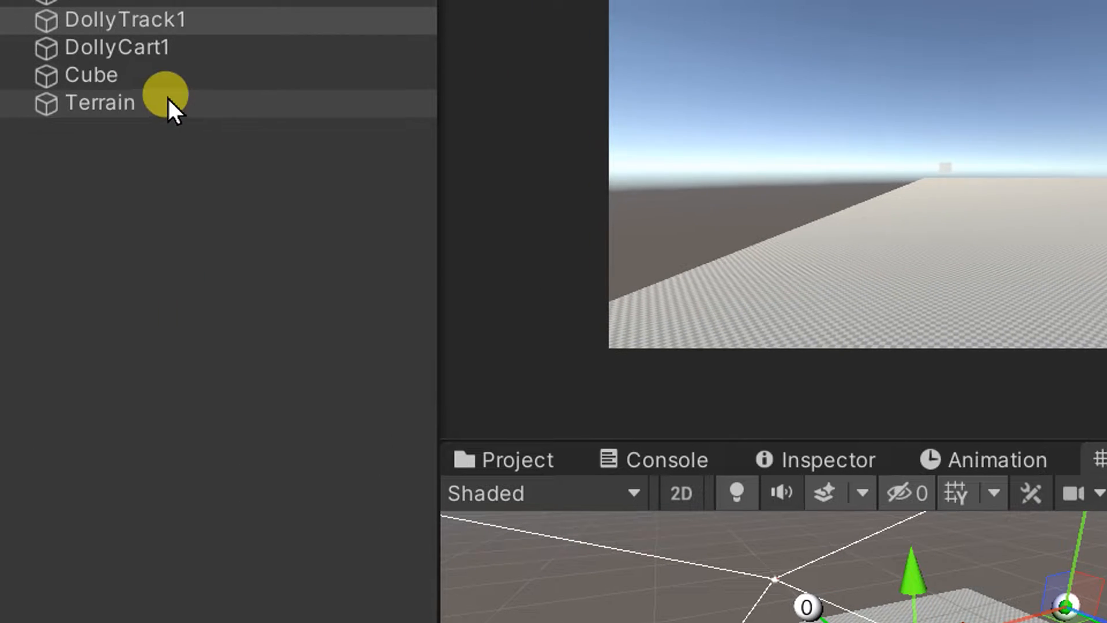
# Move the cube sideways along its X axis, away from the straight part of the dolly track.
pyautogui.click(167, 91)
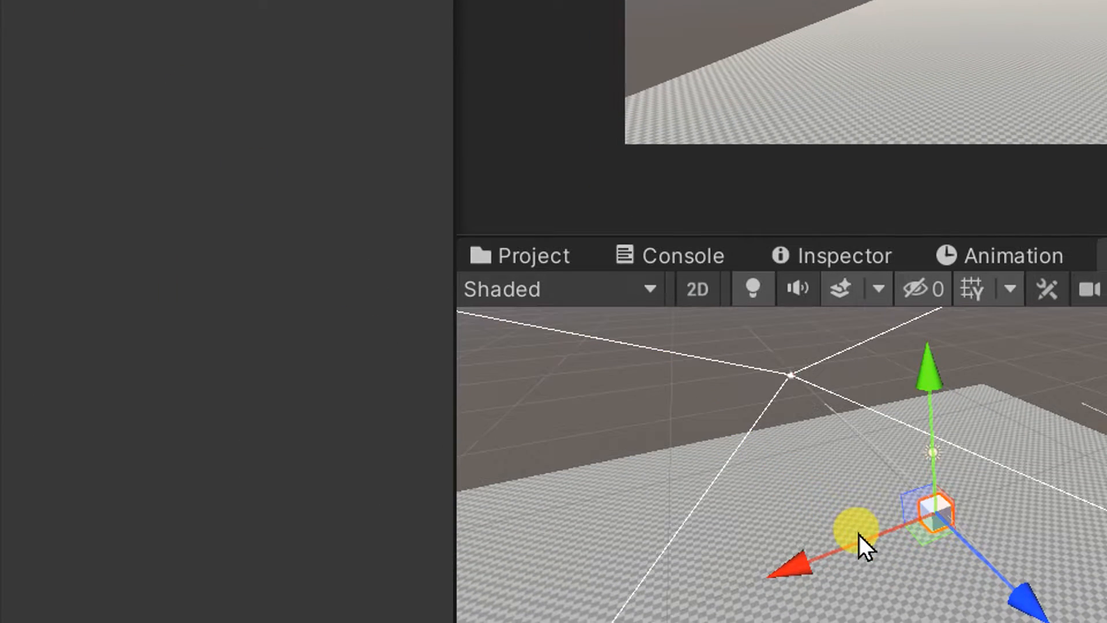
pyautogui.moveTo(859, 537); pyautogui.dragTo(655, 575)
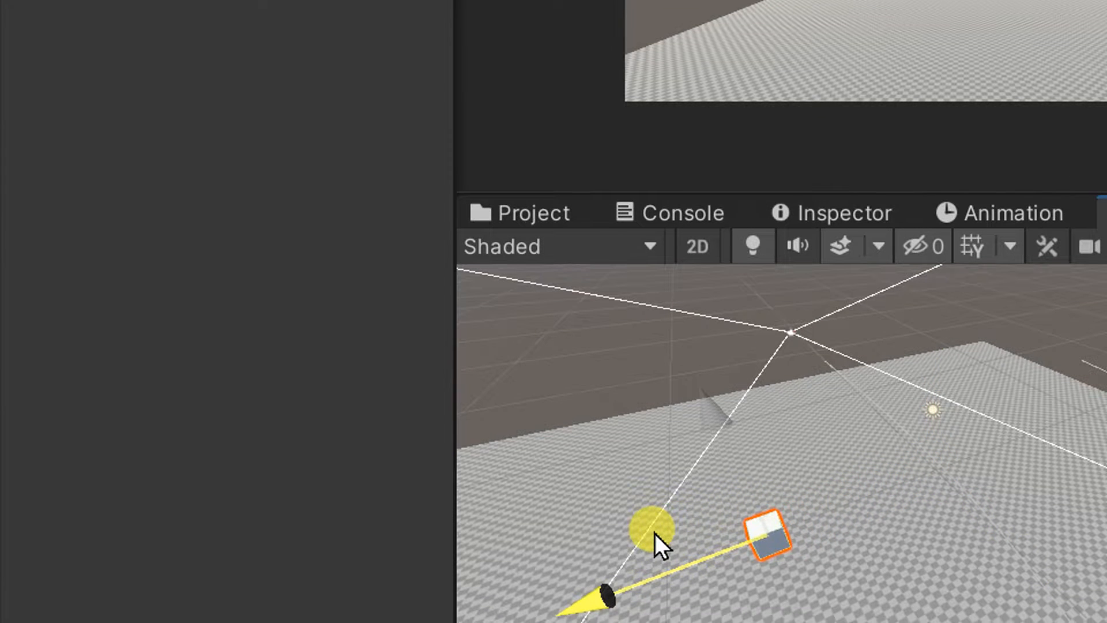
pyautogui.moveTo(655, 533); pyautogui.dragTo(657, 534)
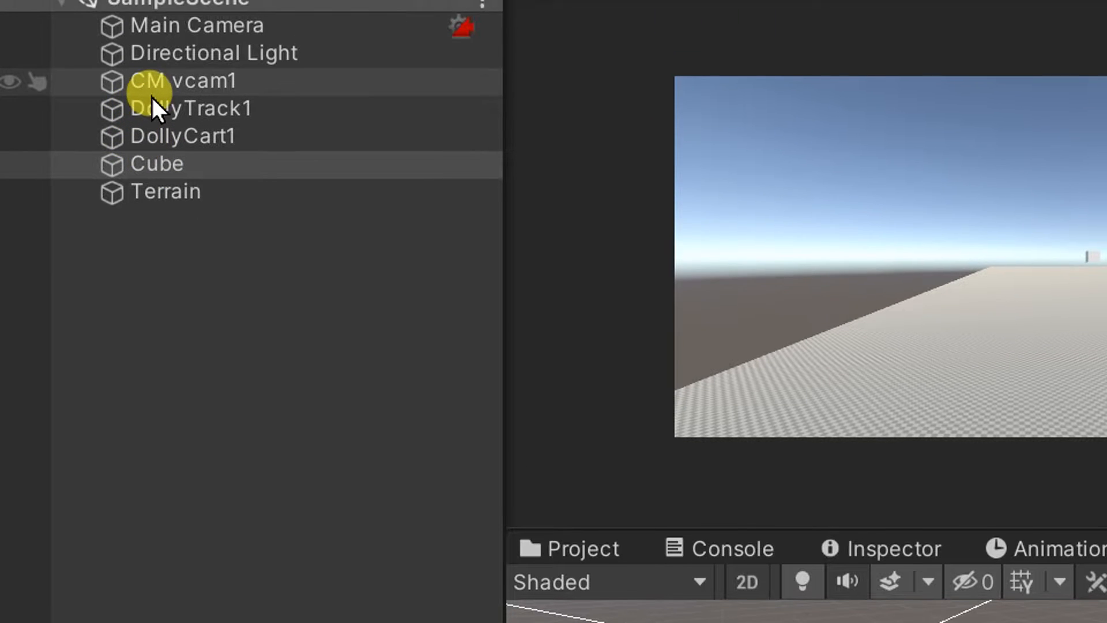
# Set the Look At target of CM vcam1 to the Cube.
pyautogui.click(161, 98)
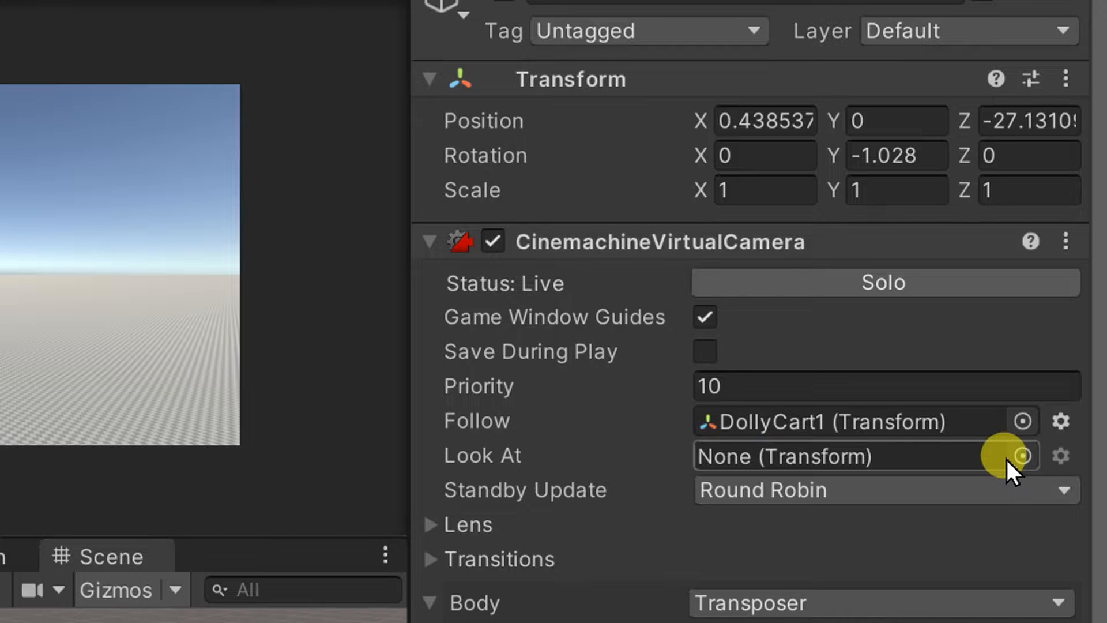
pyautogui.click(1020, 456)
pyautogui.moveTo(1050, 443); pyautogui.dragTo(440, 92)
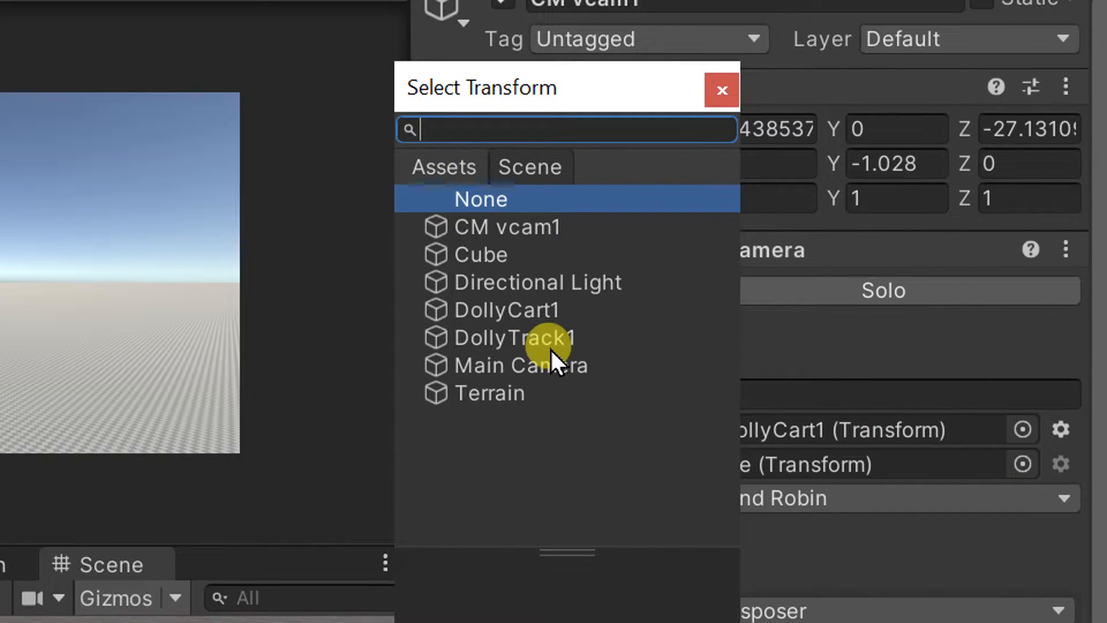
pyautogui.click(524, 263)
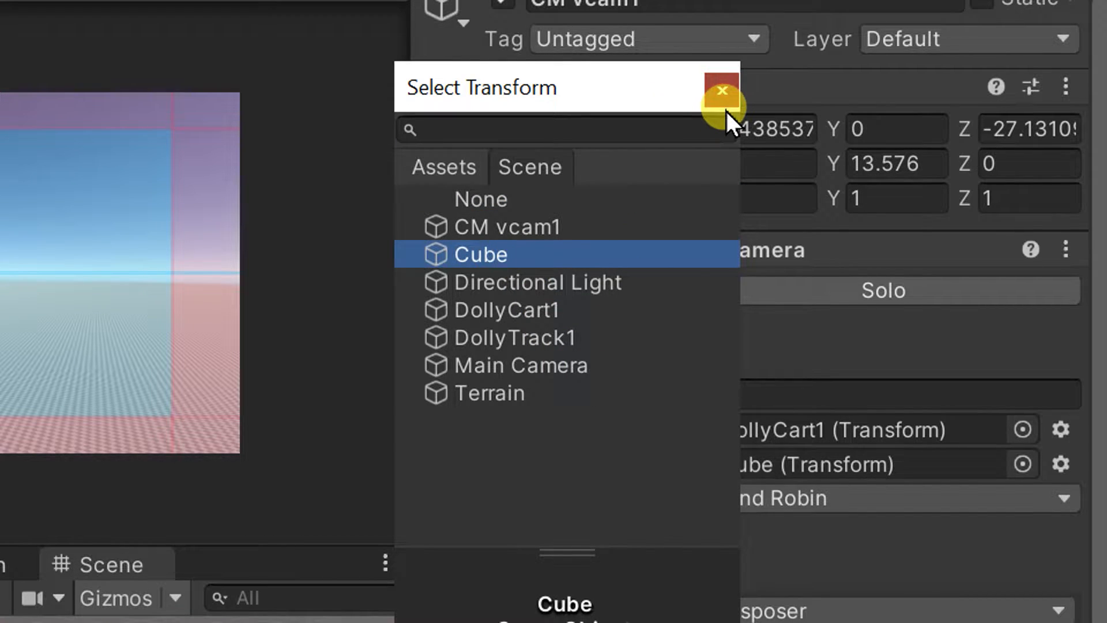
pyautogui.click(722, 92)
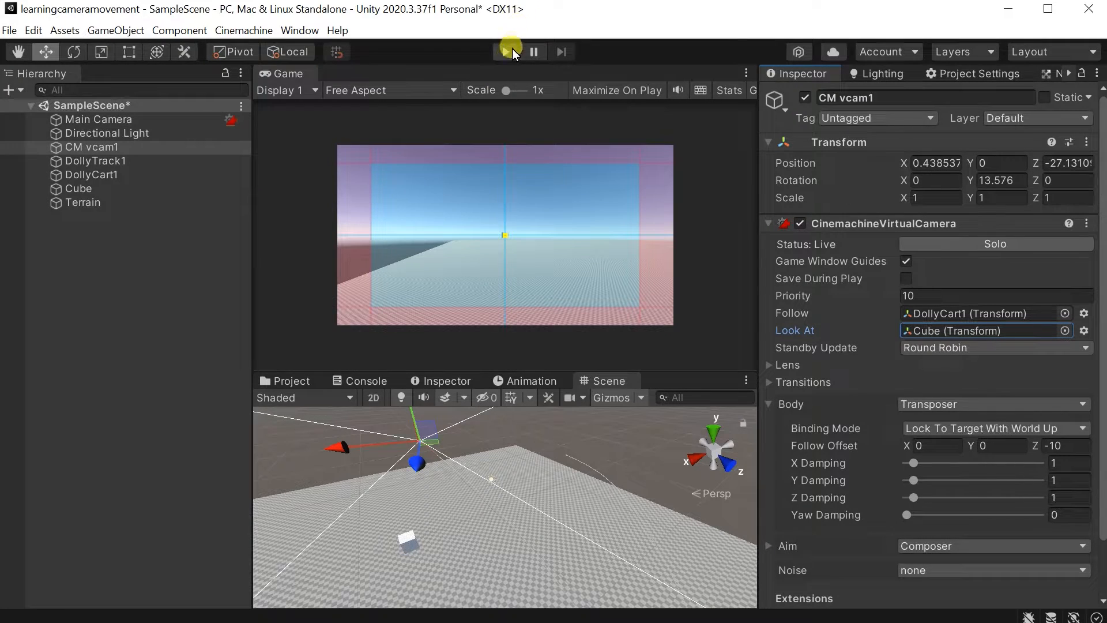
# Play the scene with Main Camera selected to watch how the camera aims at the cube along the track, and end playback.
pyautogui.click(510, 52)
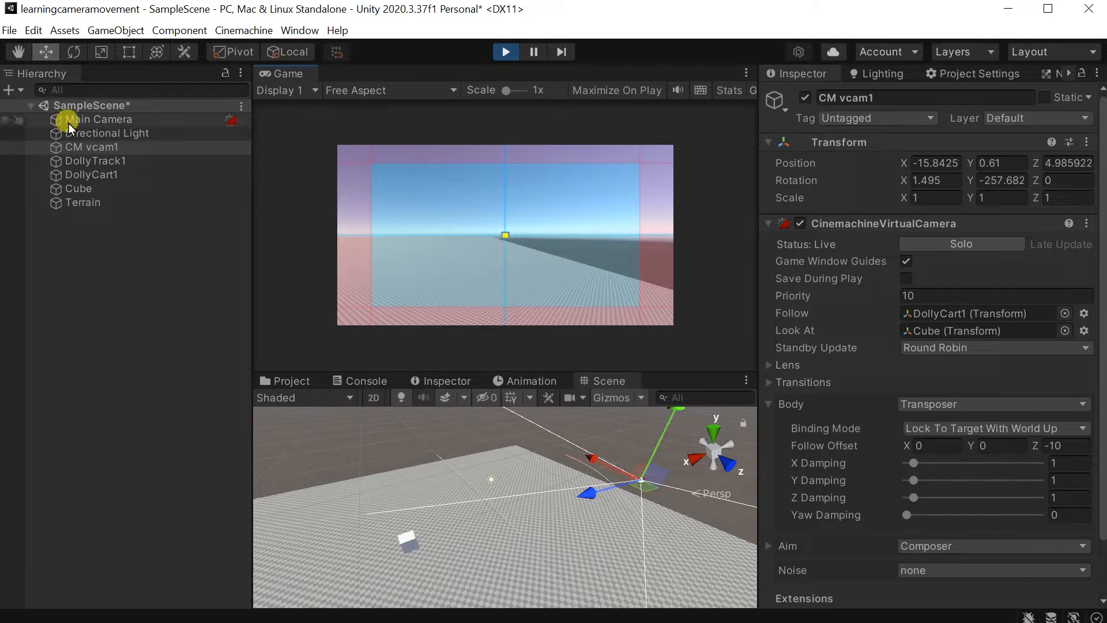
pyautogui.click(89, 118)
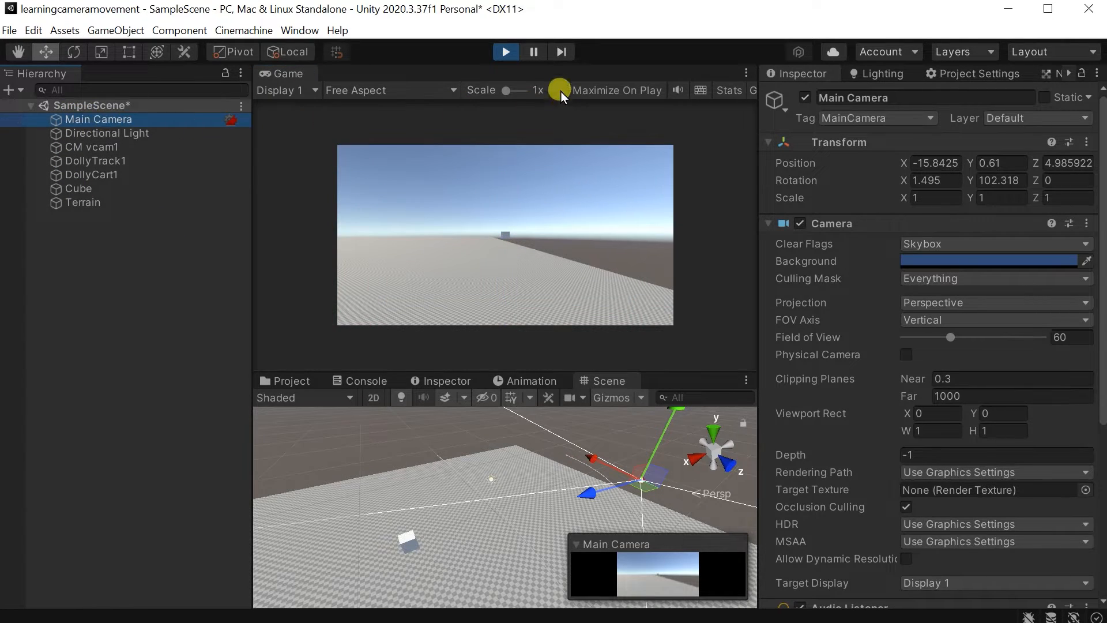
pyautogui.click(509, 56)
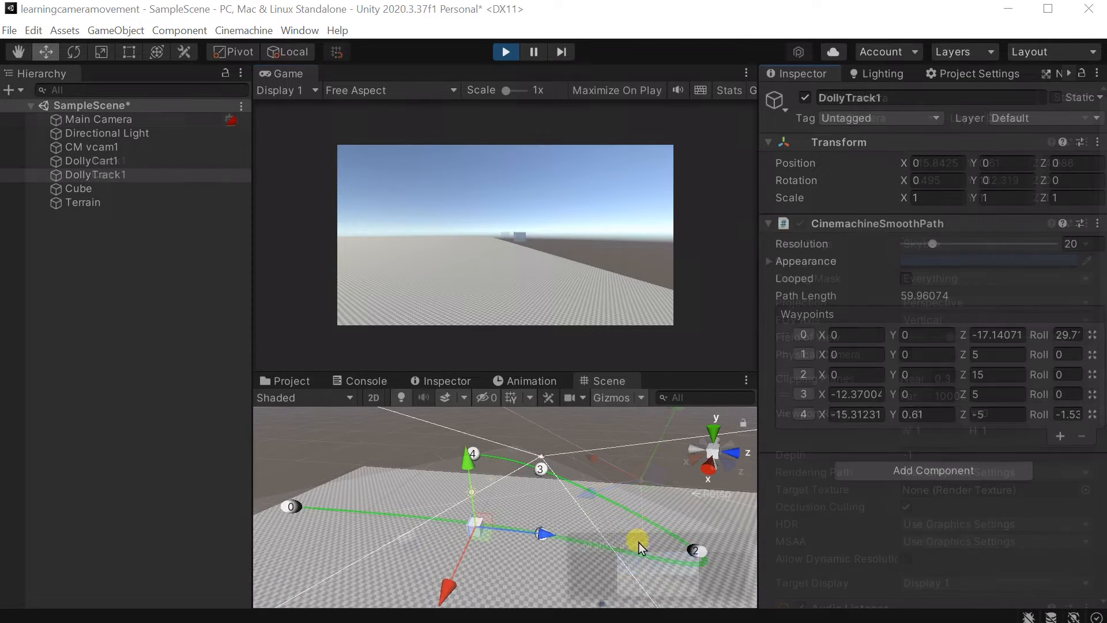
# With the scene playing, shift DollyTrack1 along the X axis to position 1.61.
pyautogui.moveTo(564, 441); pyautogui.dragTo(405, 523, button='right')
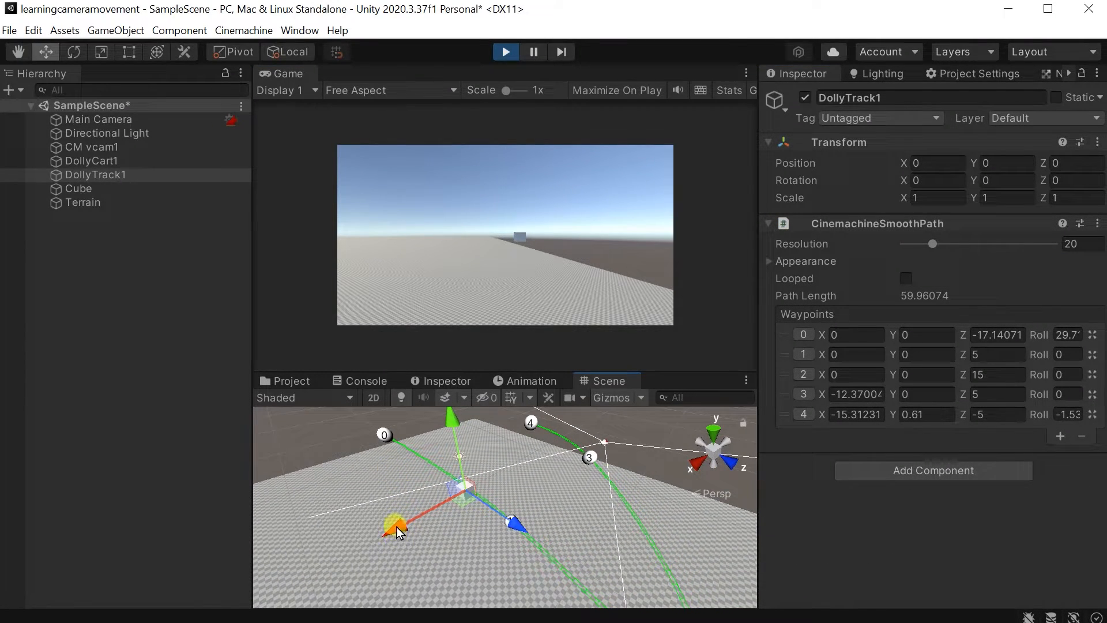
pyautogui.moveTo(398, 530); pyautogui.dragTo(396, 574)
pyautogui.moveTo(395, 574); pyautogui.dragTo(573, 433, button='right')
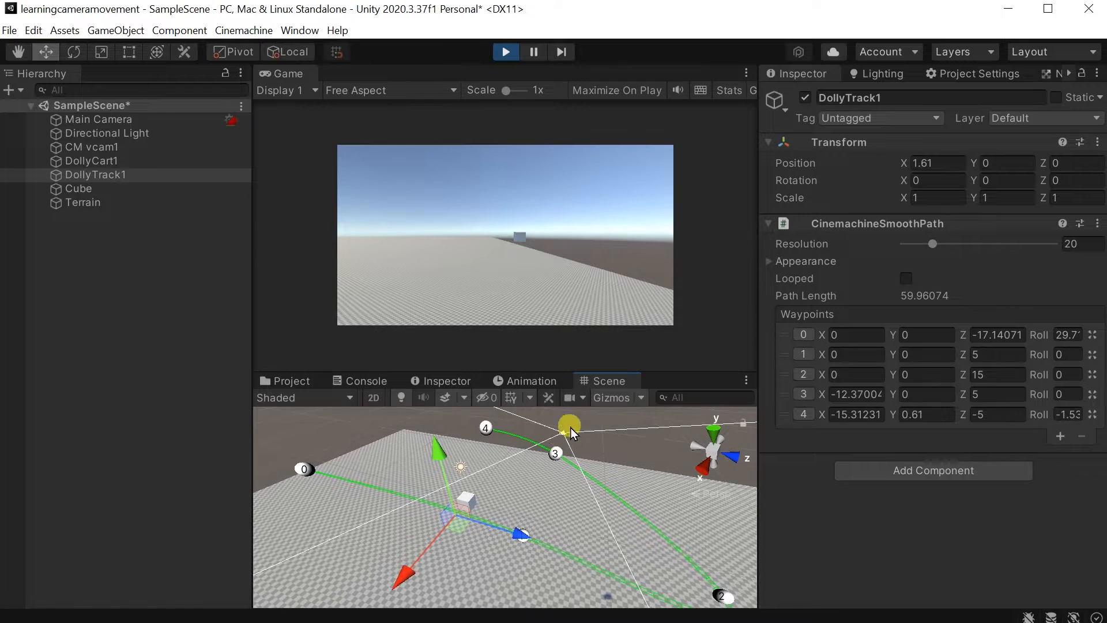
# Remove the last two waypoints, 3 and 4, from DollyTrack1 so that only the straight section is left.
pyautogui.click(1082, 437)
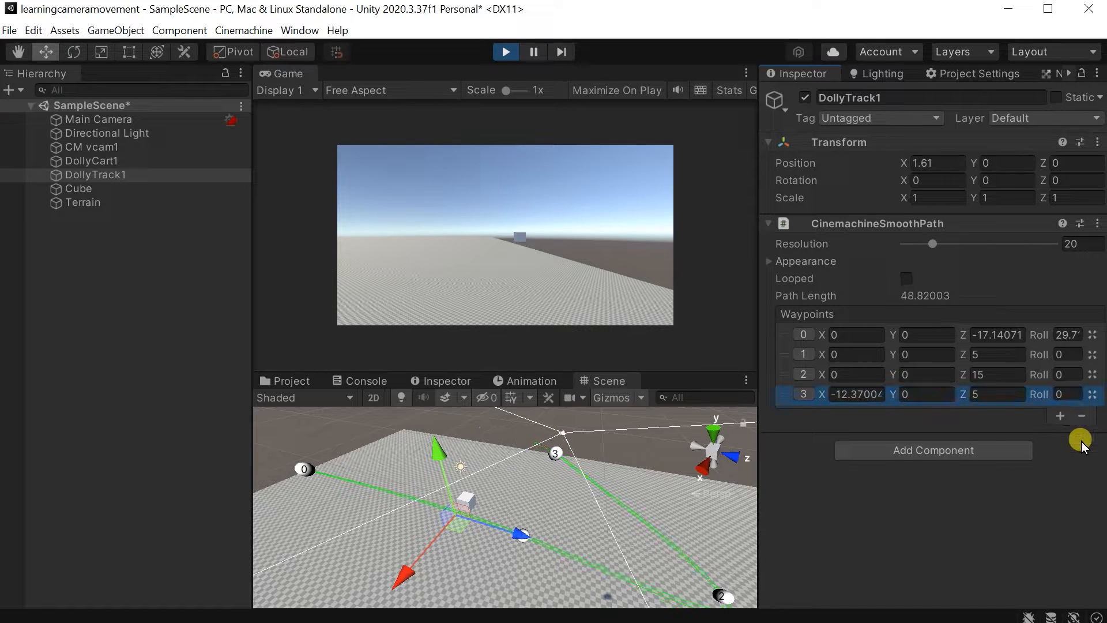
pyautogui.click(1083, 417)
pyautogui.moveTo(440, 420); pyautogui.dragTo(426, 429, button='right')
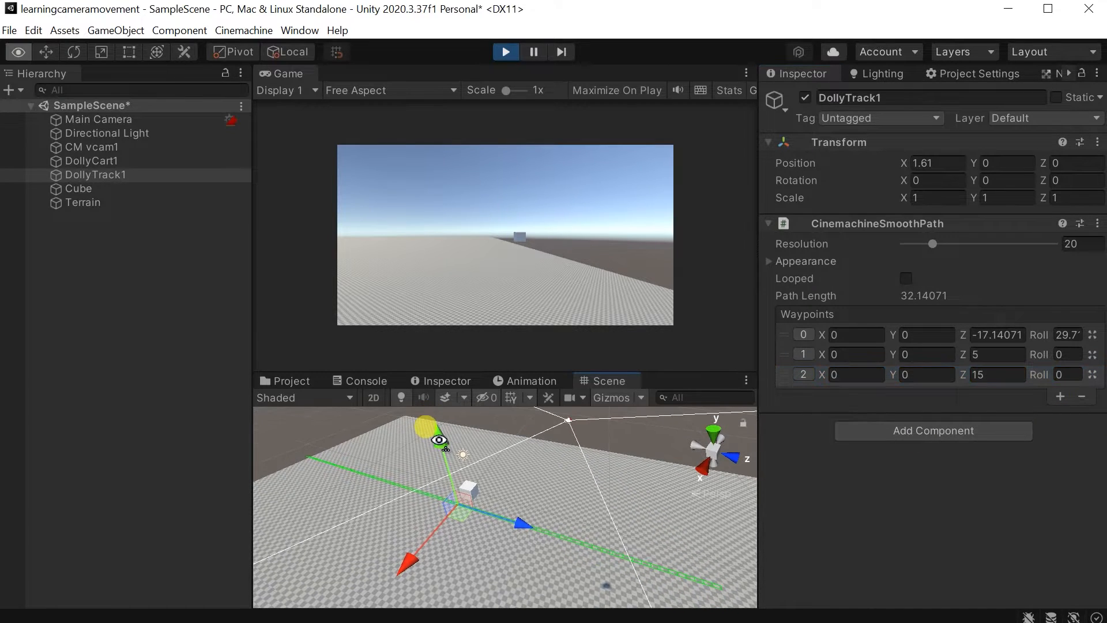
pyautogui.moveTo(547, 510); pyautogui.dragTo(582, 472, button='right')
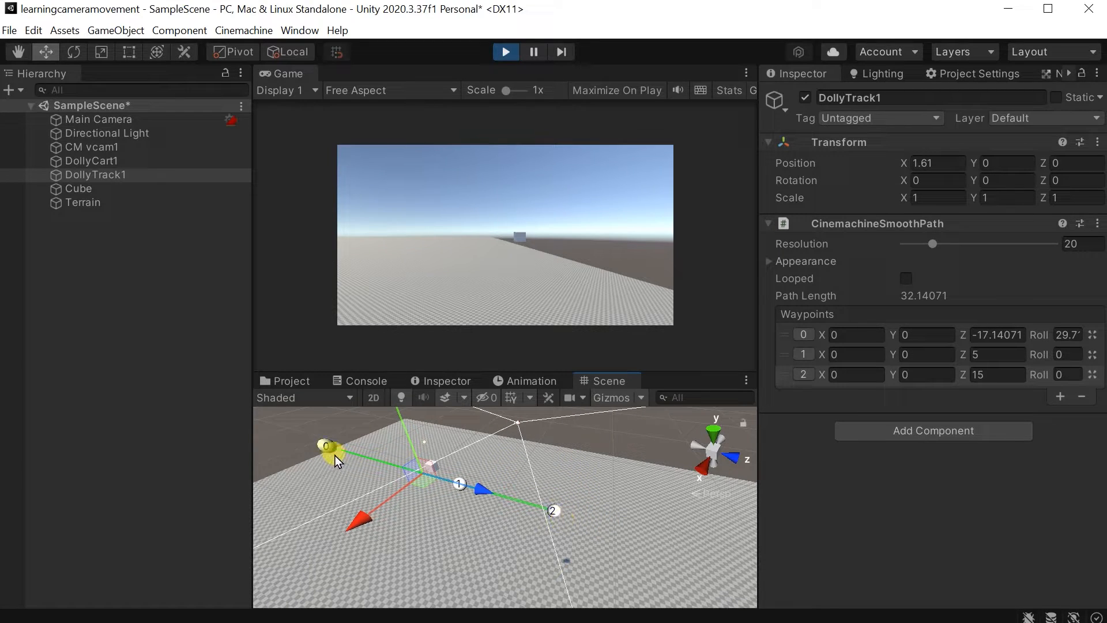
# Select the cube and shift it along the X axis to position 1.31, close to the dolly track.
pyautogui.moveTo(414, 479); pyautogui.dragTo(298, 461, button='right')
pyautogui.moveTo(515, 497); pyautogui.dragTo(601, 507, button='right')
pyautogui.click(601, 503)
pyautogui.moveTo(536, 474); pyautogui.dragTo(461, 472)
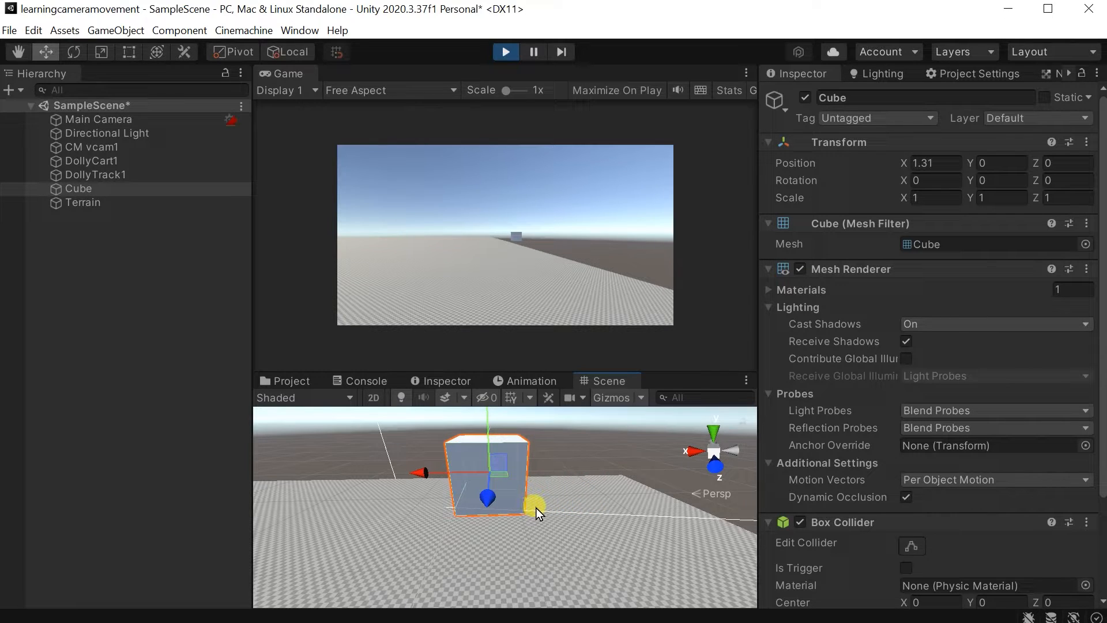
# Shift DollyTrack1 along the X axis to position 1.33 so that it runs through the cube.
pyautogui.click(128, 175)
pyautogui.moveTo(615, 575); pyautogui.dragTo(622, 569, button='right')
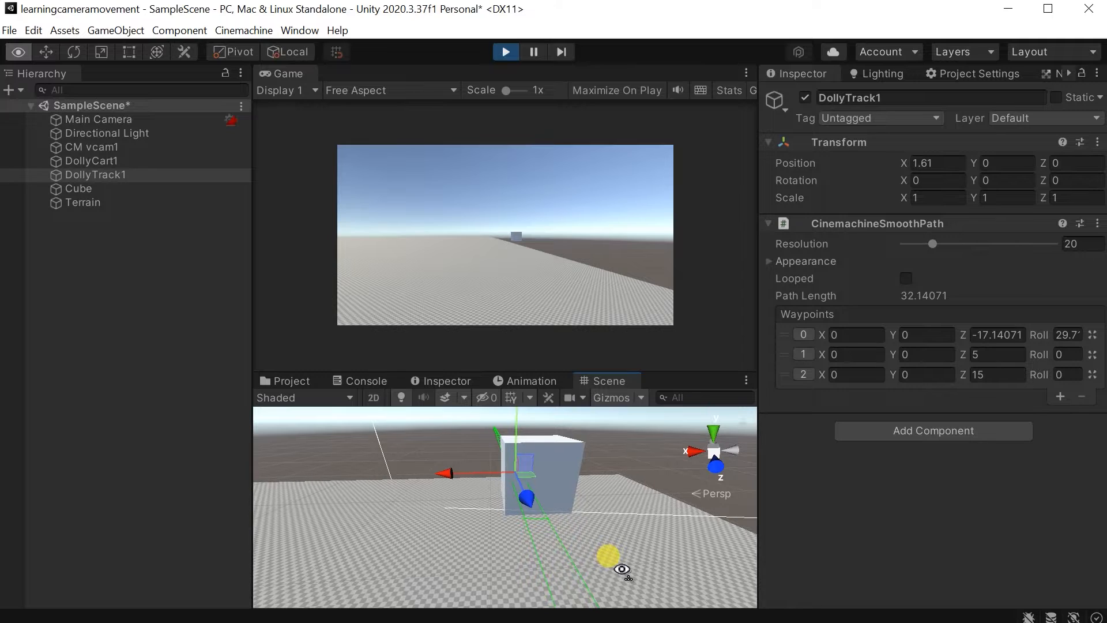
pyautogui.moveTo(467, 478)
pyautogui.mouseDown()
pyautogui.moveTo(452, 479)
pyautogui.moveTo(479, 484)
pyautogui.mouseUp()
pyautogui.moveTo(548, 529); pyautogui.dragTo(552, 535, button='right')
pyautogui.press('s')
pyautogui.moveTo(540, 523); pyautogui.dragTo(541, 524, button='right')
pyautogui.moveTo(525, 516); pyautogui.dragTo(526, 516, button='right')
pyautogui.press('a')
pyautogui.moveTo(421, 478); pyautogui.dragTo(427, 479)
# Examine the alignment of the dolly track with the cube from several angles in the Scene view.
pyautogui.moveTo(394, 506); pyautogui.dragTo(423, 583, button='right')
pyautogui.press('a')
pyautogui.press('w')
pyautogui.press('s')
pyautogui.press('a')
pyautogui.press('d')
pyautogui.press('w')
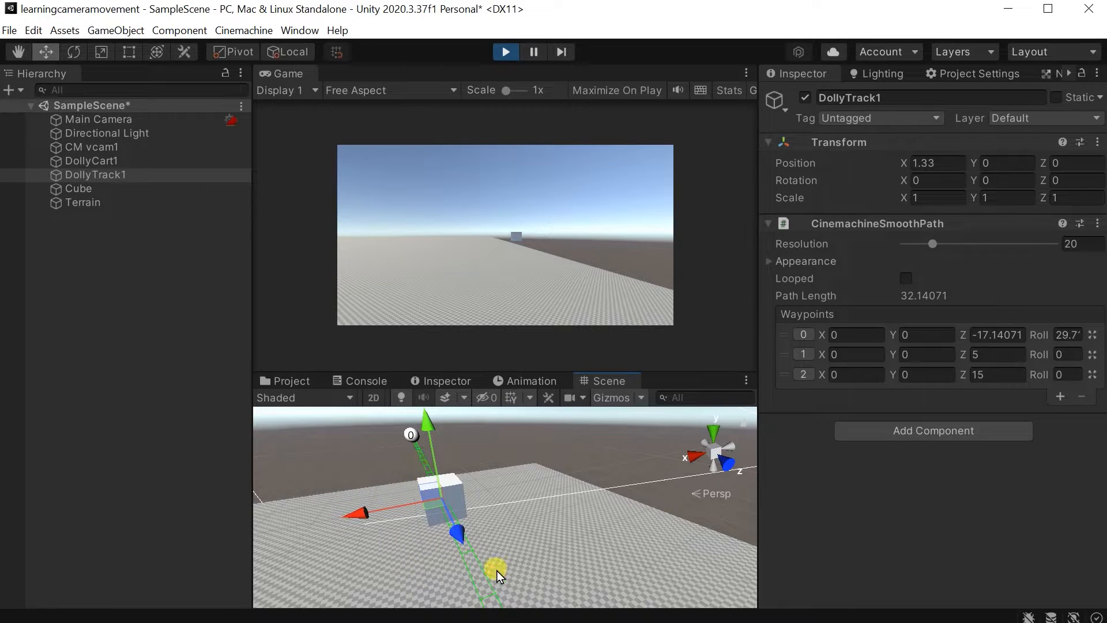
# Shift waypoint 1 of DollyTrack1 along X to -4.75 so that the track bends past the cube.
pyautogui.moveTo(517, 575); pyautogui.dragTo(674, 618, button='right')
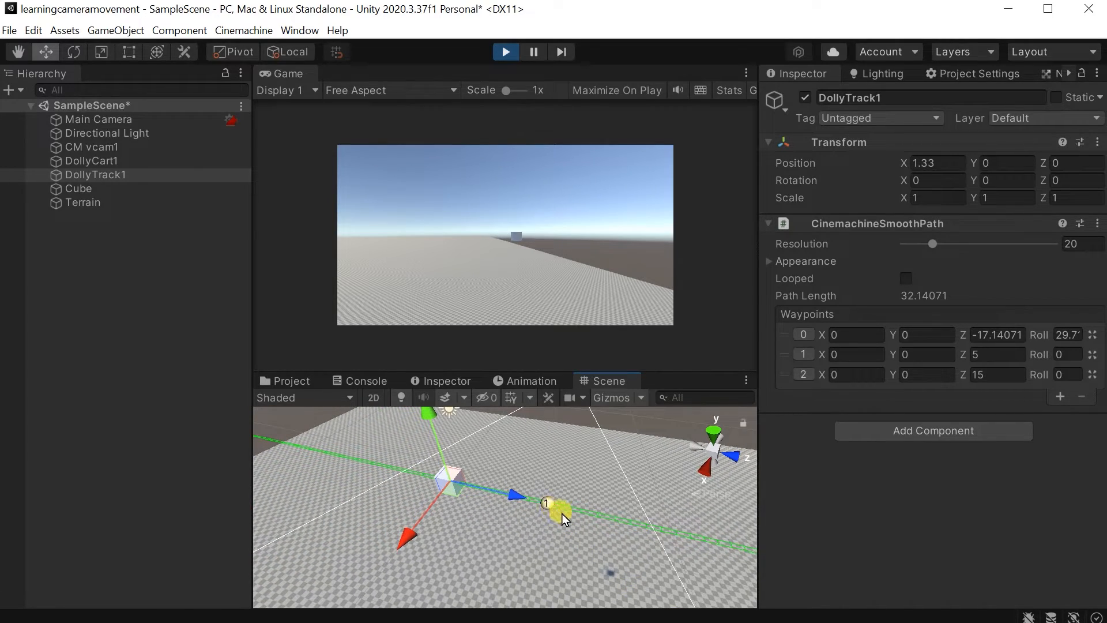
pyautogui.moveTo(552, 513); pyautogui.dragTo(367, 457, button='right')
pyautogui.click(478, 455)
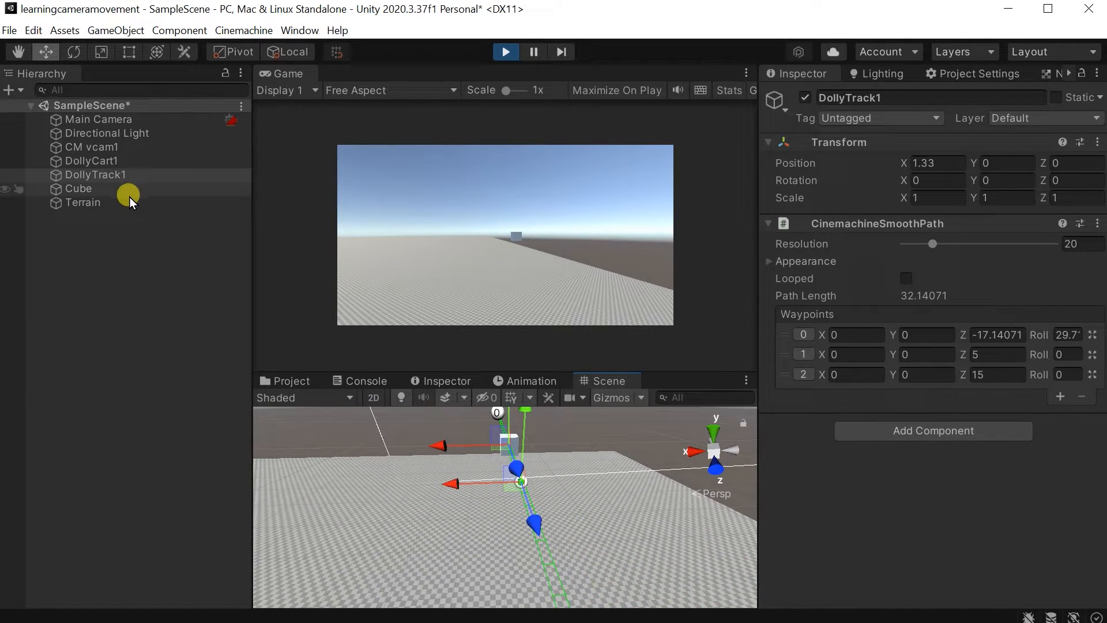
pyautogui.click(141, 175)
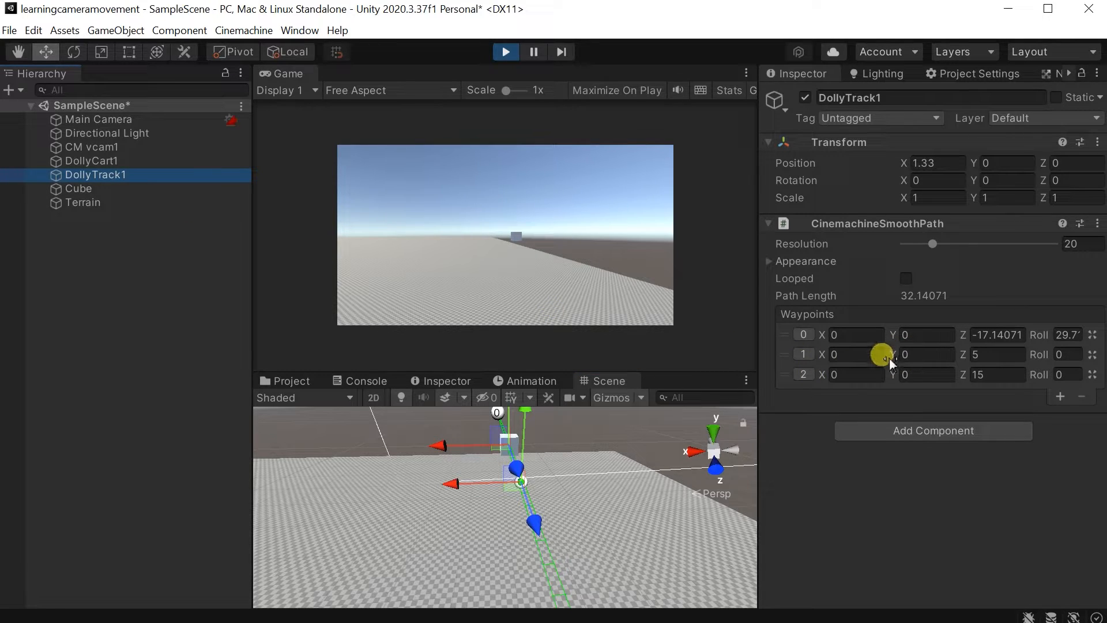
pyautogui.moveTo(889, 357); pyautogui.dragTo(937, 368)
pyautogui.hotkey('ctrl', 'z')
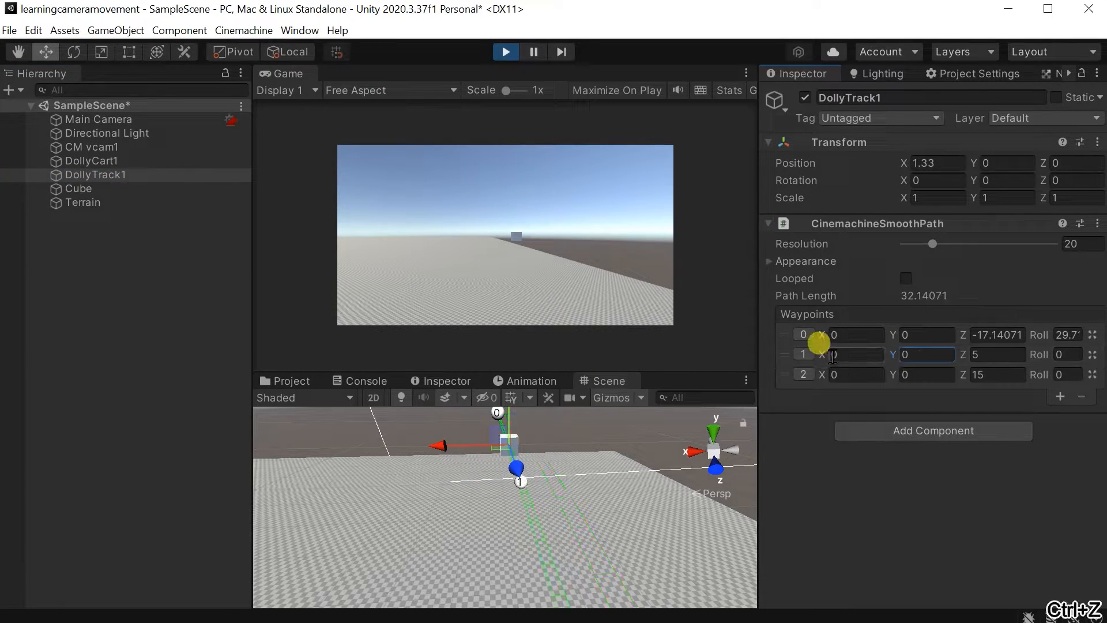
pyautogui.moveTo(821, 357); pyautogui.dragTo(698, 393)
pyautogui.keyDown('alt'); pyautogui.moveTo(478, 454); pyautogui.dragTo(863, 477); pyautogui.keyUp('alt')
pyautogui.keyDown('alt'); pyautogui.moveTo(600, 488); pyautogui.dragTo(635, 484); pyautogui.keyUp('alt')
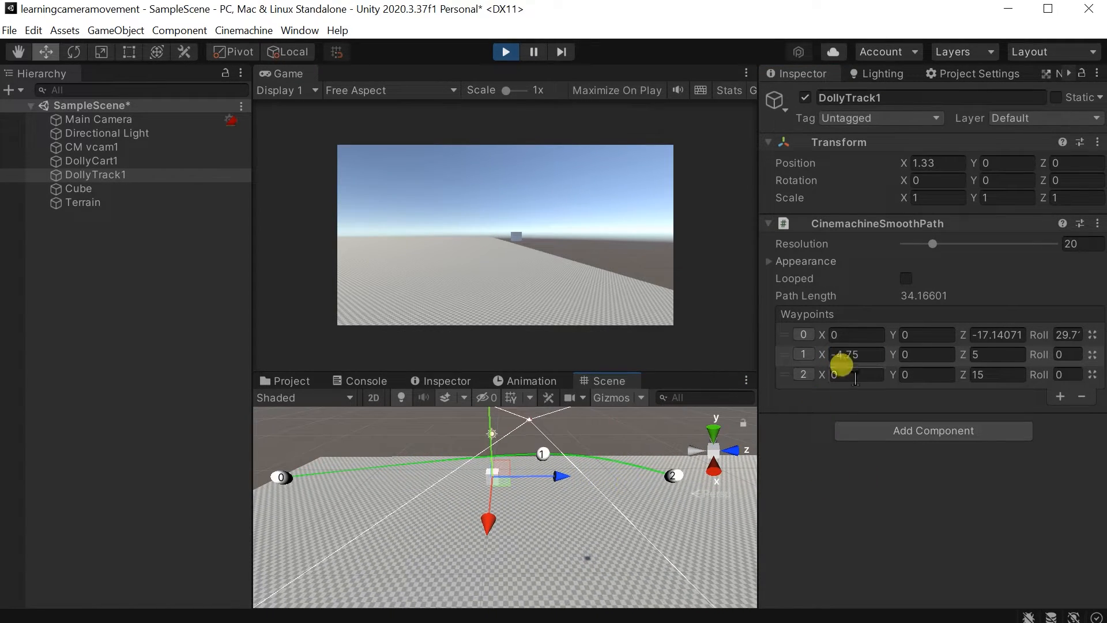
# Fine-tune waypoint 1 of DollyTrack1 to X -4.77, Y 0.77 and Z 0.14, and check the curve in the Scene view.
pyautogui.moveTo(829, 355)
pyautogui.mouseDown()
pyautogui.moveTo(802, 354)
pyautogui.moveTo(829, 356)
pyautogui.mouseUp()
pyautogui.moveTo(953, 356)
pyautogui.mouseDown()
pyautogui.moveTo(915, 363)
pyautogui.moveTo(985, 357)
pyautogui.moveTo(967, 355)
pyautogui.mouseUp()
pyautogui.moveTo(887, 356); pyautogui.dragTo(835, 361)
pyautogui.keyDown('alt'); pyautogui.moveTo(595, 461); pyautogui.dragTo(311, 408); pyautogui.keyUp('alt')
pyautogui.keyDown('alt'); pyautogui.moveTo(552, 541); pyautogui.dragTo(499, 480); pyautogui.keyUp('alt')
pyautogui.press('w')
pyautogui.moveTo(500, 481); pyautogui.dragTo(500, 480, button='right')
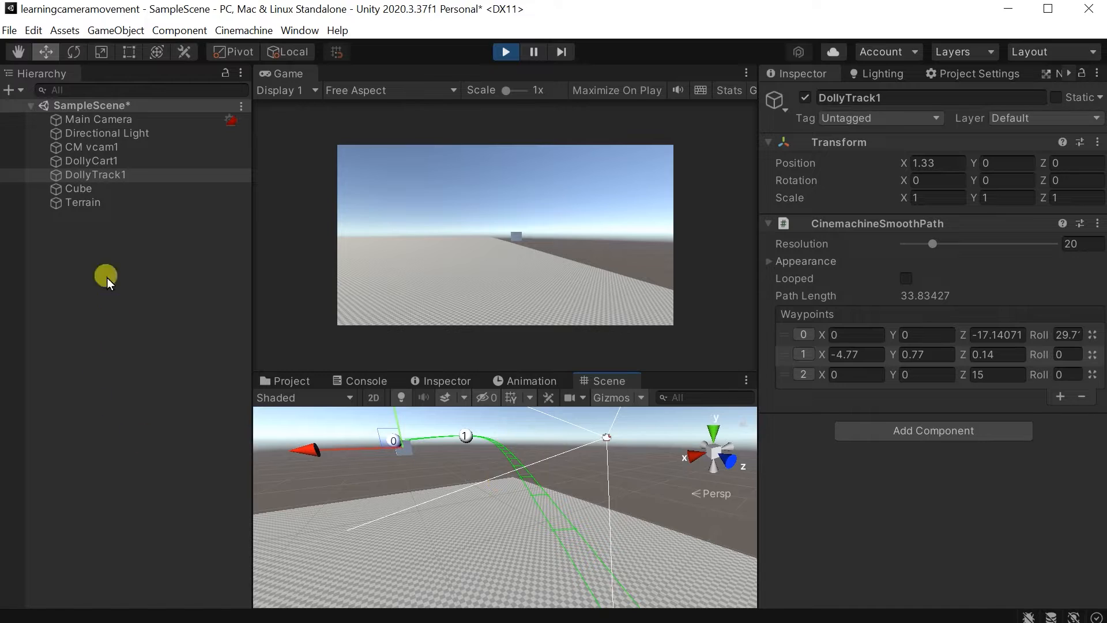
# Inspect the settings of DollyCart1, DollyTrack1 and CM vcam1 and the camera's place relative to the track.
pyautogui.click(92, 161)
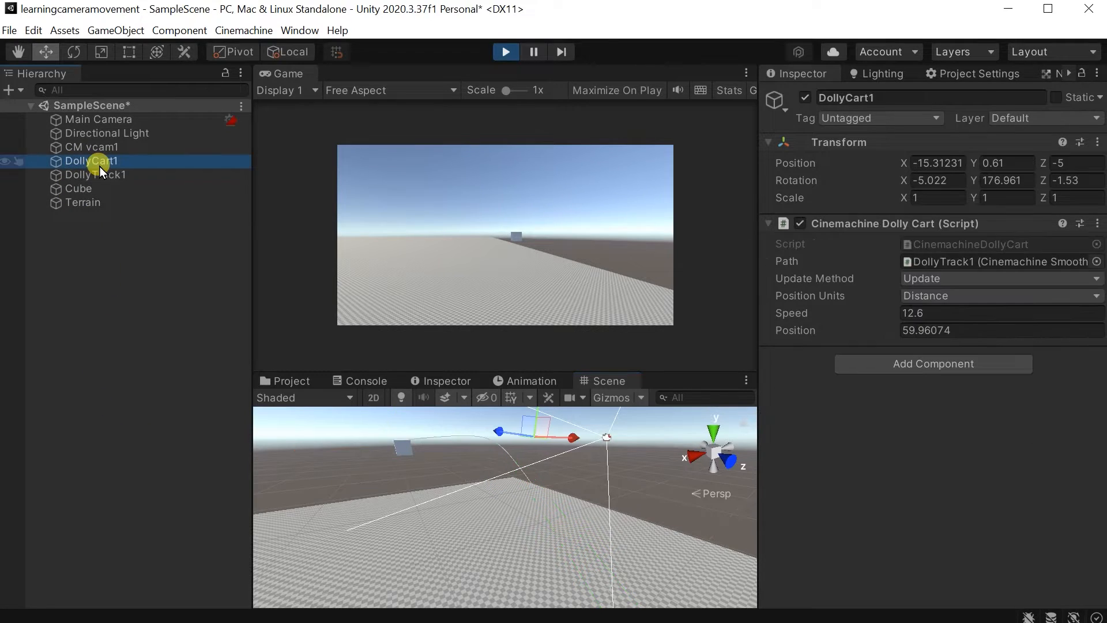
pyautogui.click(116, 181)
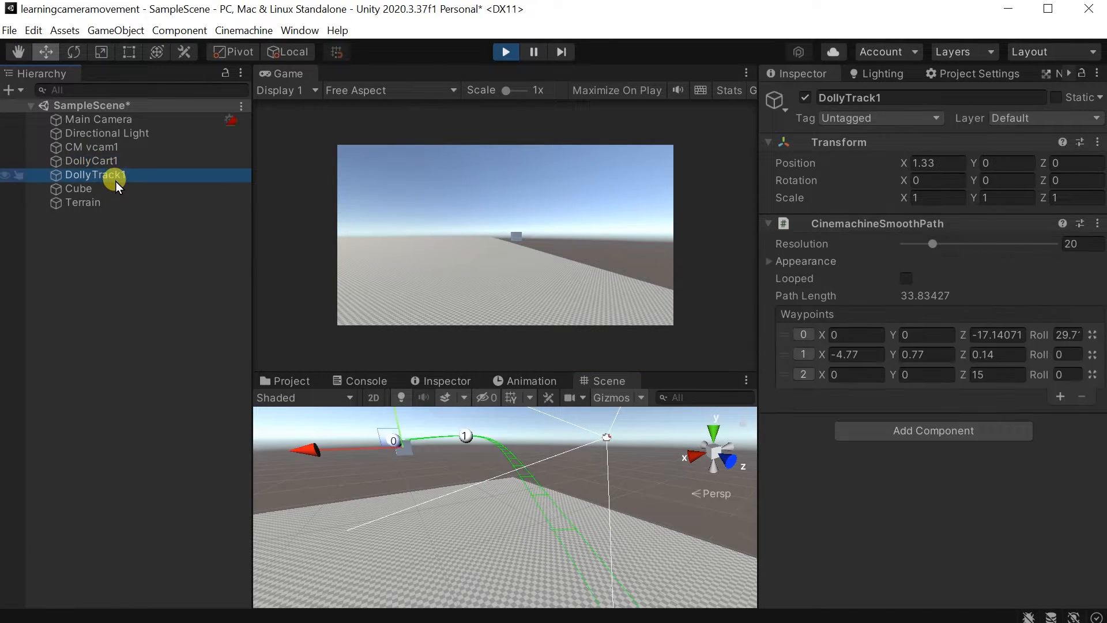
pyautogui.click(140, 147)
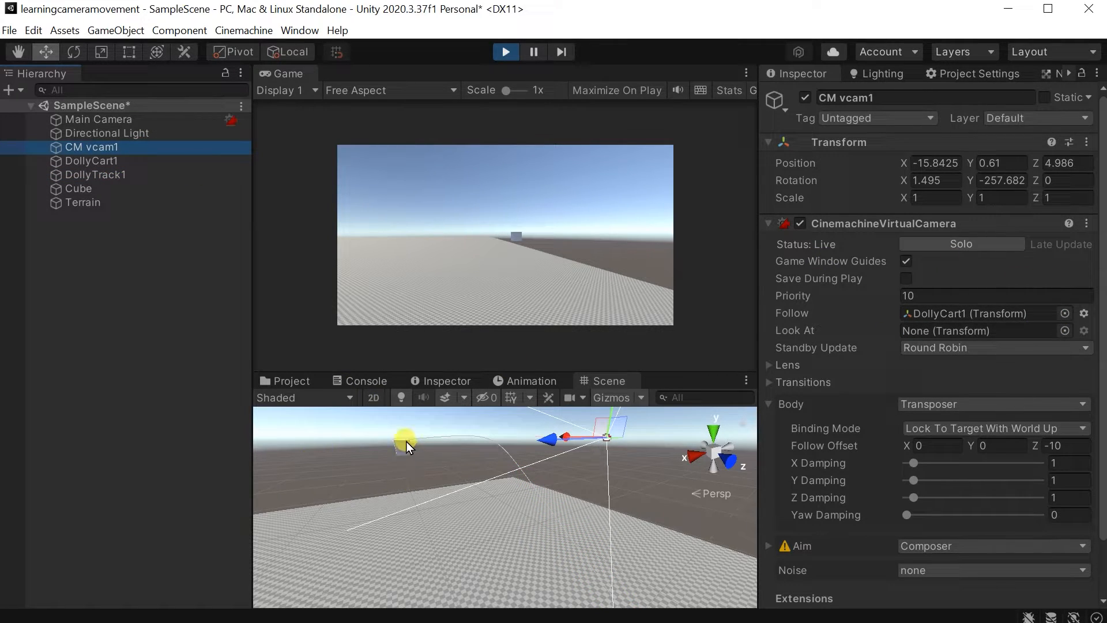
pyautogui.keyDown('alt'); pyautogui.moveTo(424, 459); pyautogui.dragTo(573, 500); pyautogui.keyUp('alt')
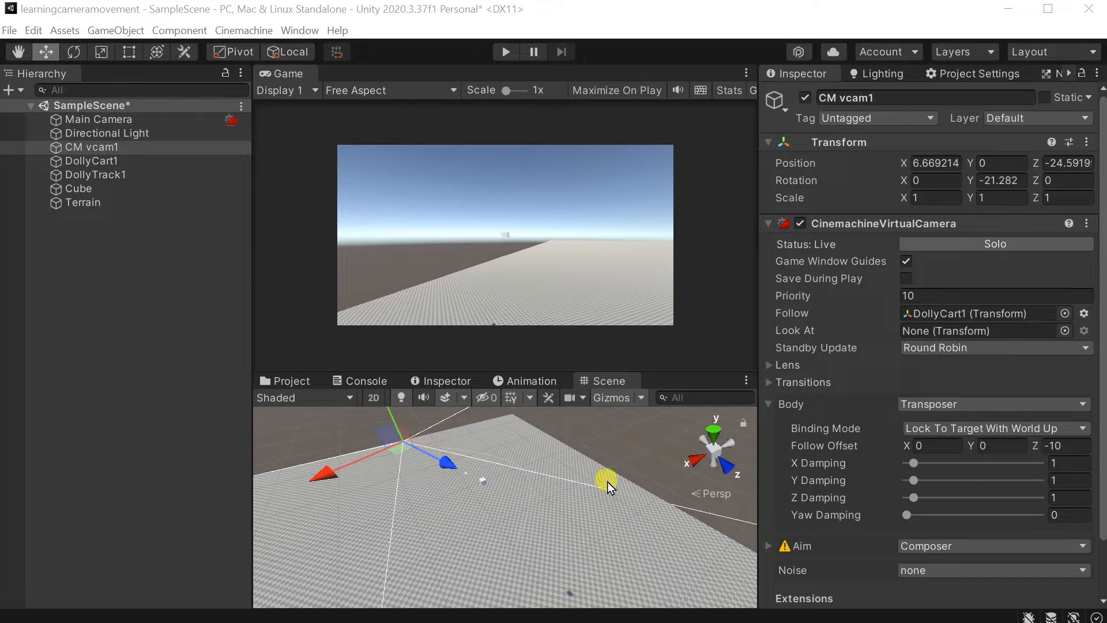
# Run the scene in play mode to watch CM vcam1 travel past the cube, and stop playback.
pyautogui.keyDown('alt'); pyautogui.moveTo(516, 461); pyautogui.dragTo(527, 127); pyautogui.keyUp('alt')
pyautogui.click(501, 55)
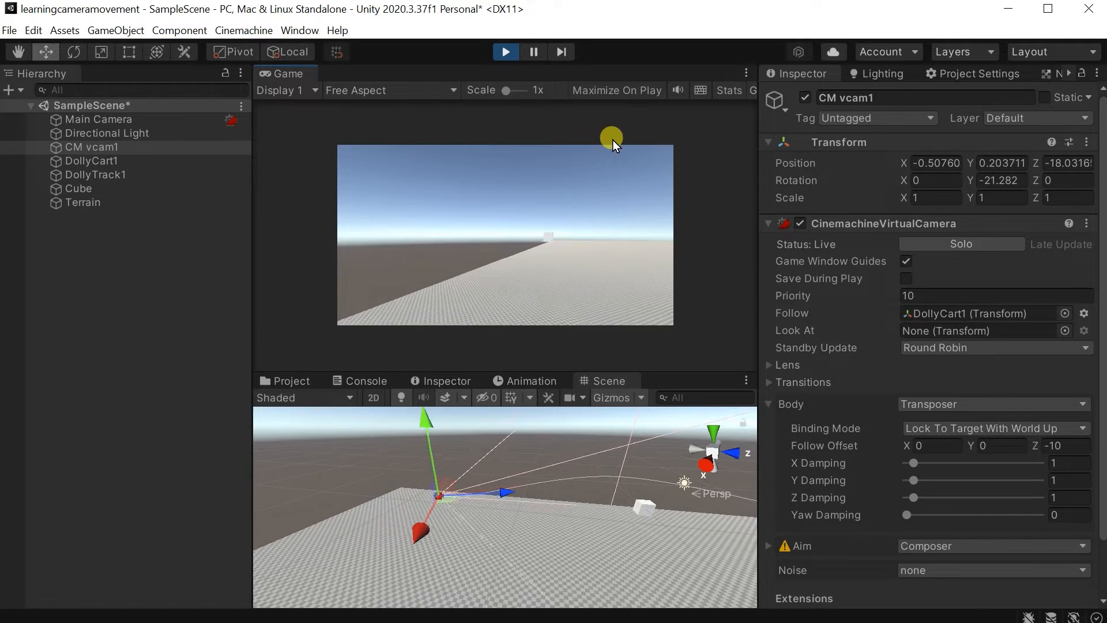
pyautogui.keyDown('alt'); pyautogui.moveTo(516, 548); pyautogui.dragTo(568, 438); pyautogui.keyUp('alt')
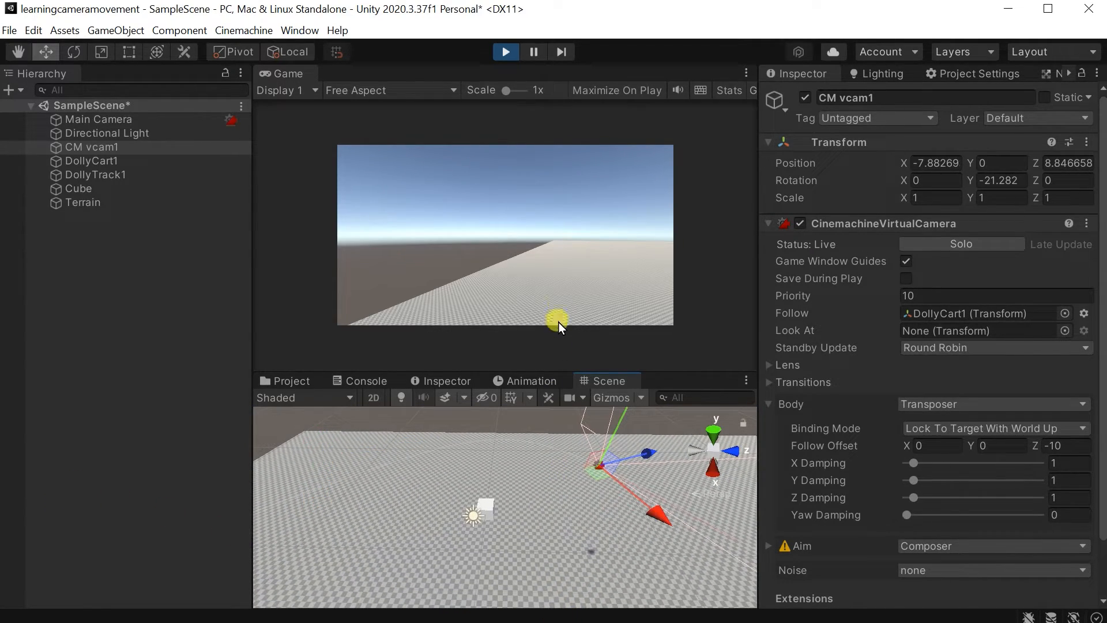
pyautogui.click(501, 52)
# Try to rotate the Main Camera about its vertical axis in the Scene view.
pyautogui.keyDown('alt'); pyautogui.moveTo(561, 519); pyautogui.dragTo(219, 333); pyautogui.keyUp('alt')
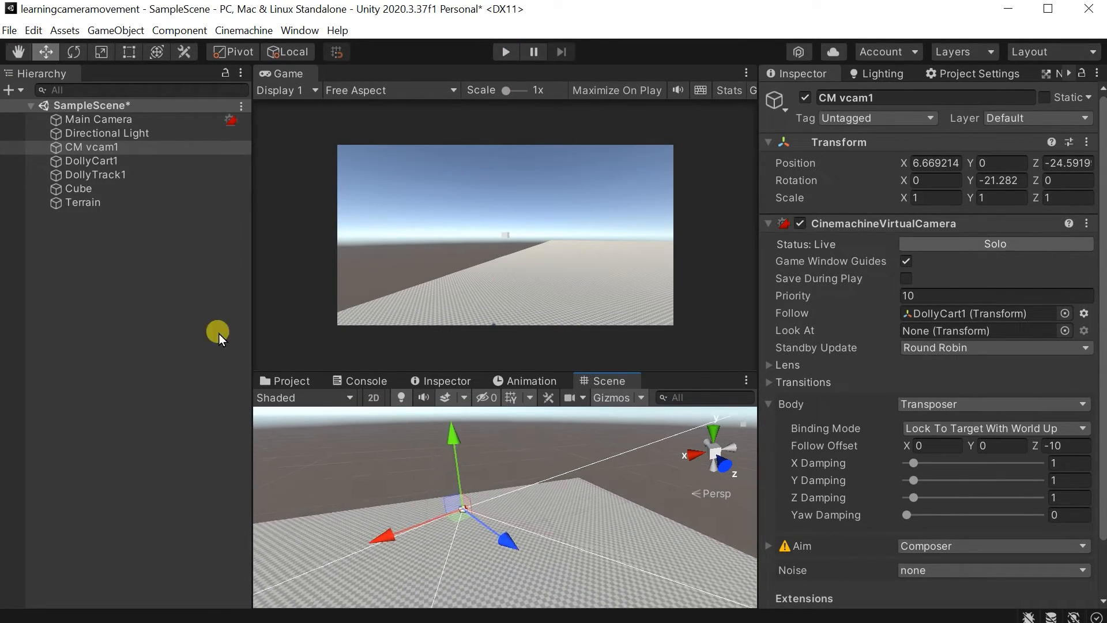
pyautogui.click(76, 52)
pyautogui.click(150, 121)
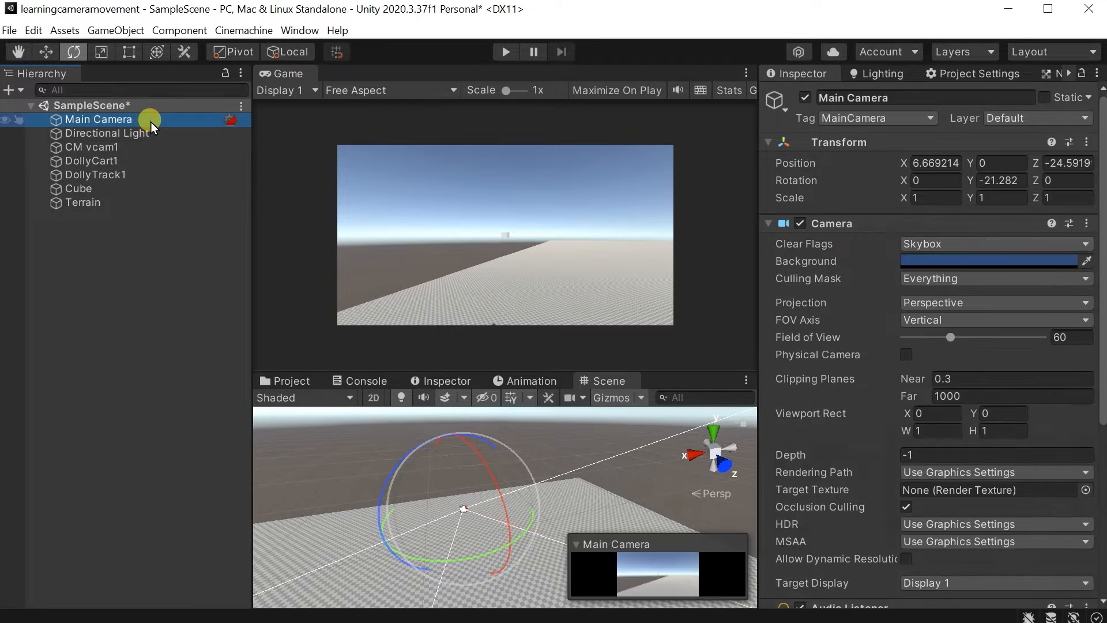
pyautogui.moveTo(491, 556); pyautogui.dragTo(376, 576)
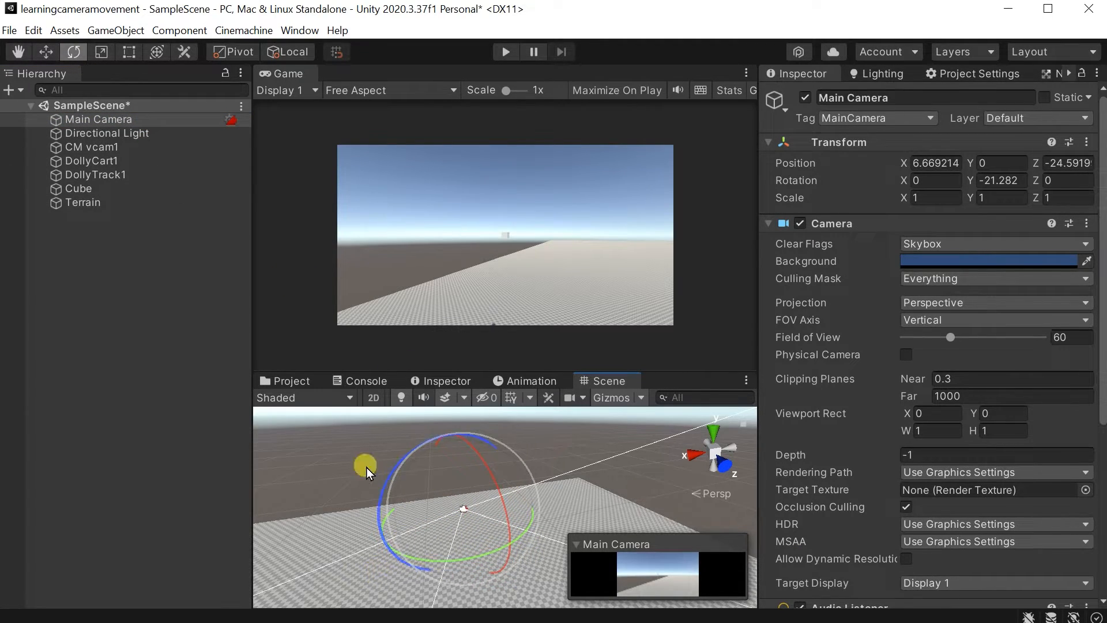
# Rotate CM vcam1 about the Y axis to about 169.86 degrees.
pyautogui.click(104, 147)
pyautogui.moveTo(487, 562); pyautogui.dragTo(606, 514)
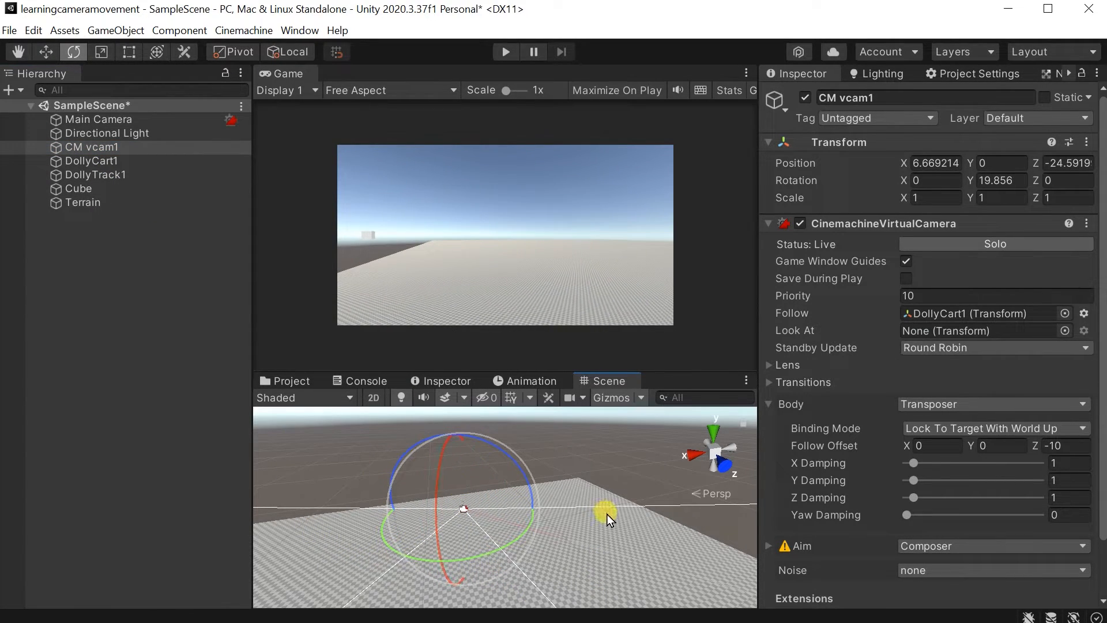
pyautogui.moveTo(523, 532); pyautogui.dragTo(366, 565)
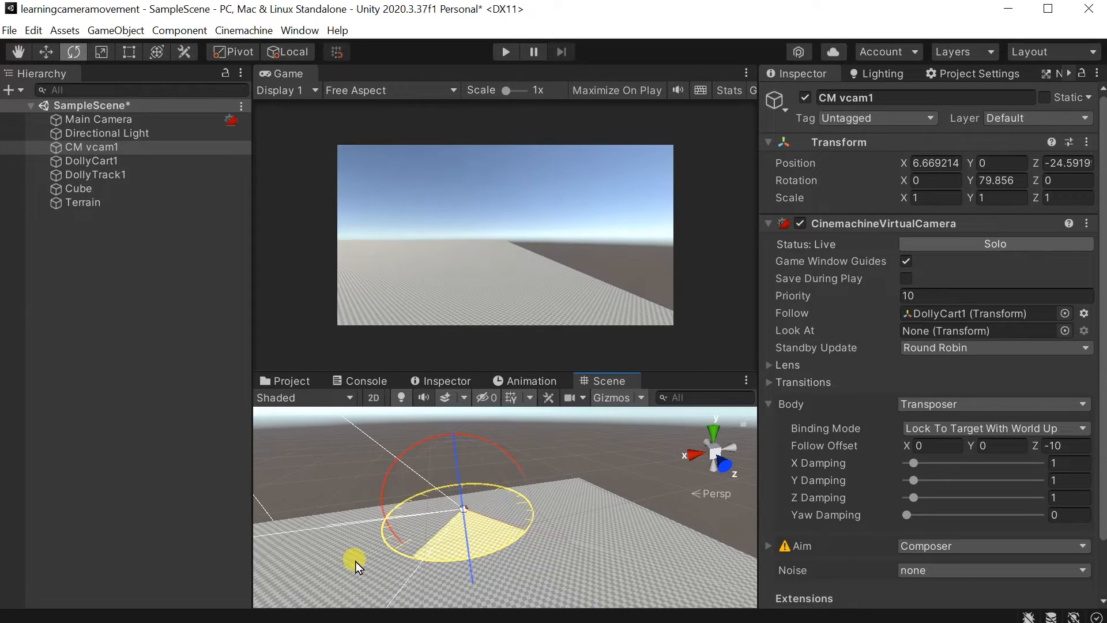
pyautogui.moveTo(275, 493); pyautogui.dragTo(249, 446)
pyautogui.moveTo(538, 524); pyautogui.dragTo(251, 473)
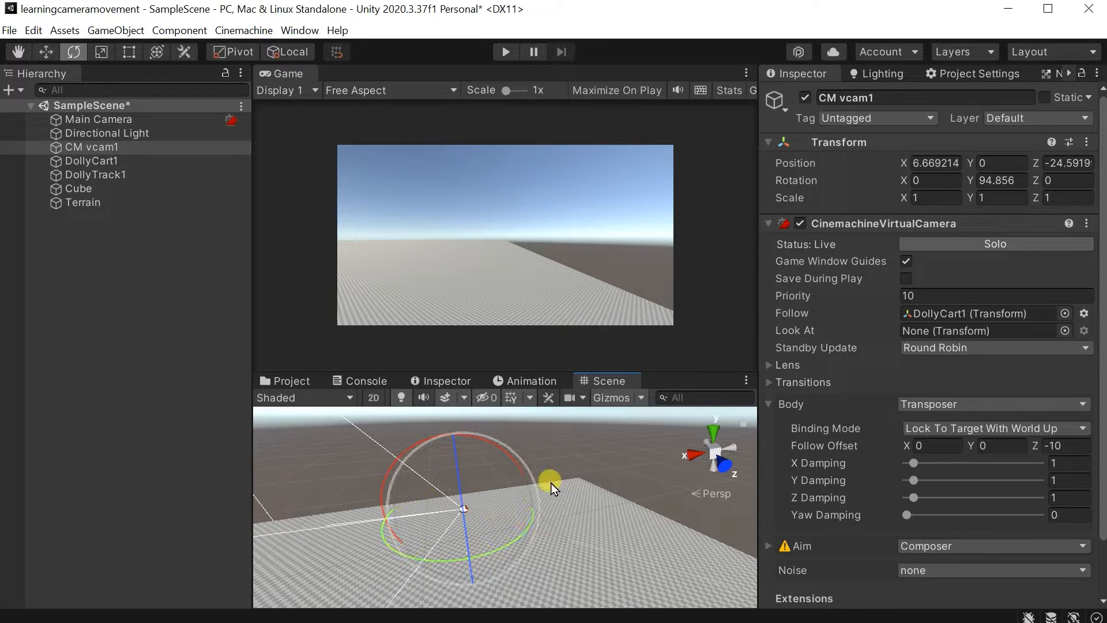
pyautogui.moveTo(530, 533); pyautogui.dragTo(395, 590)
pyautogui.keyDown('alt'); pyautogui.moveTo(568, 527); pyautogui.dragTo(69, 568); pyautogui.keyUp('alt')
pyautogui.keyDown('alt'); pyautogui.moveTo(429, 556); pyautogui.dragTo(293, 579); pyautogui.keyUp('alt')
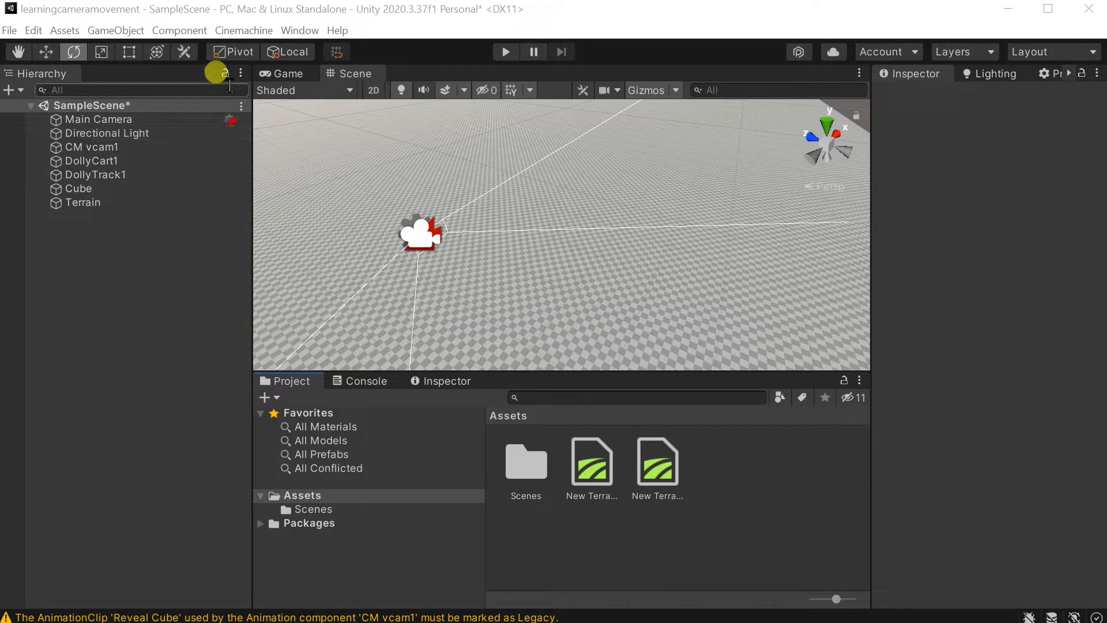
# Open the Animation window and dock it in the same group as the Project and Console windows.
pyautogui.click(290, 30)
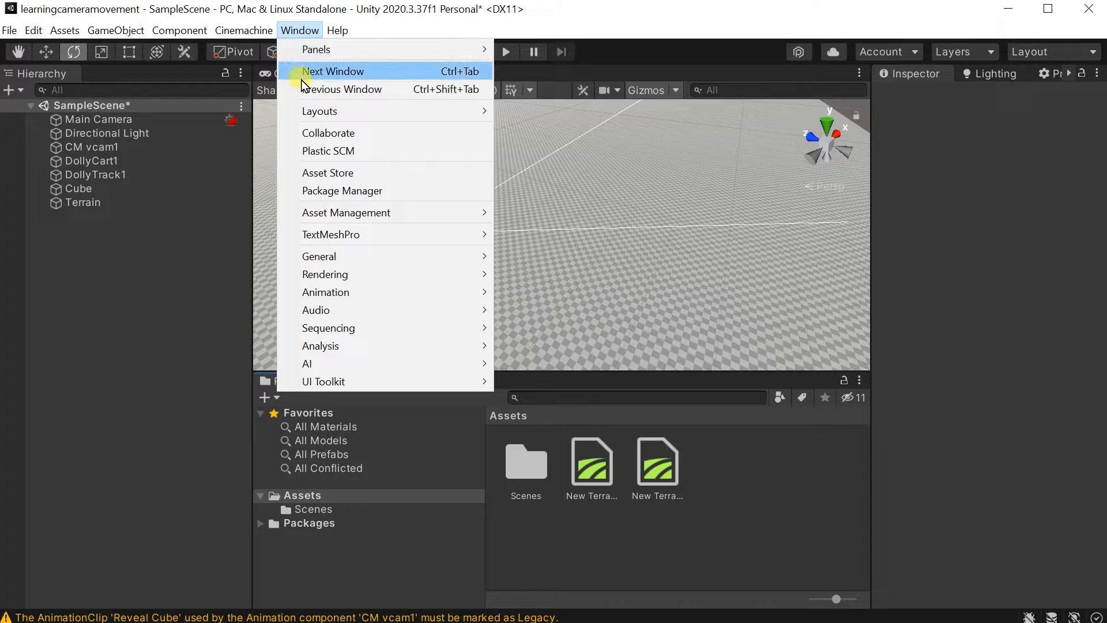
pyautogui.moveTo(355, 290)
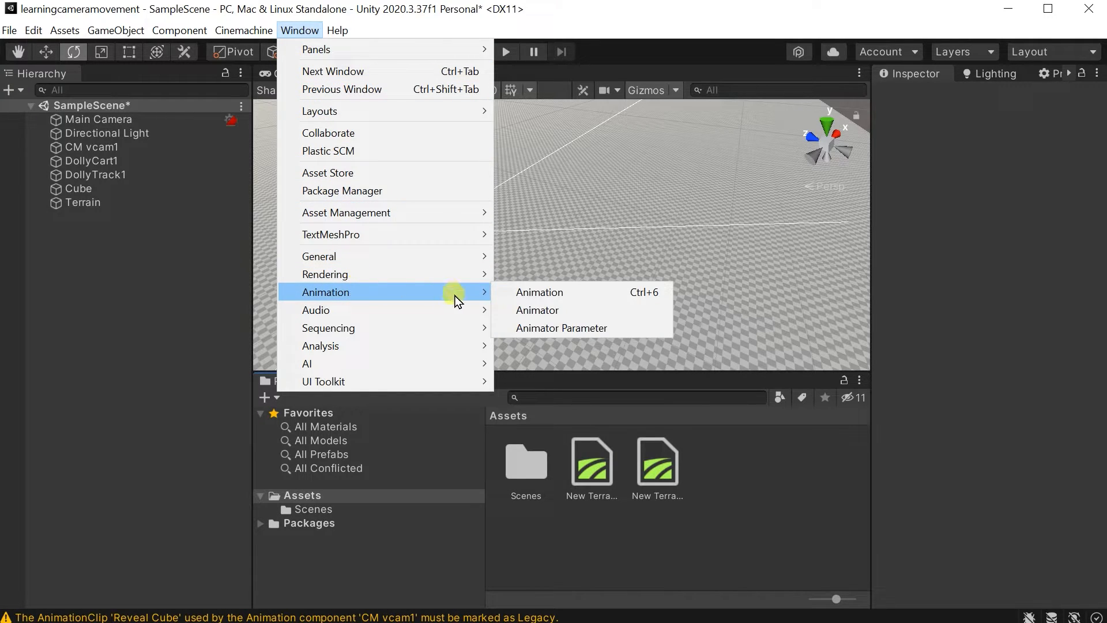
pyautogui.click(570, 303)
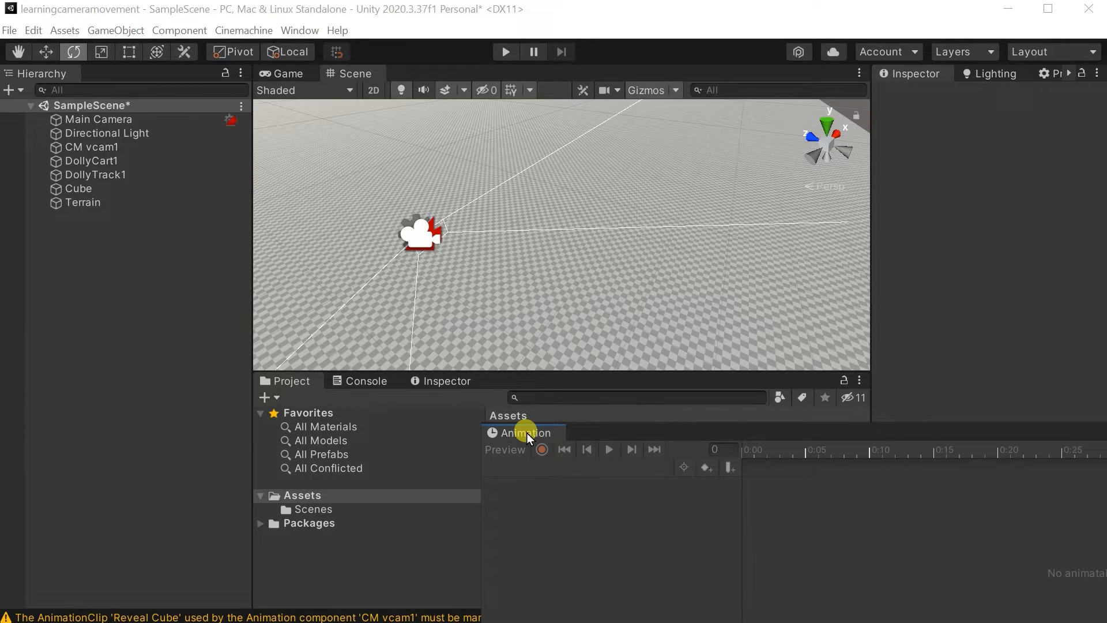
pyautogui.moveTo(527, 432); pyautogui.dragTo(542, 387)
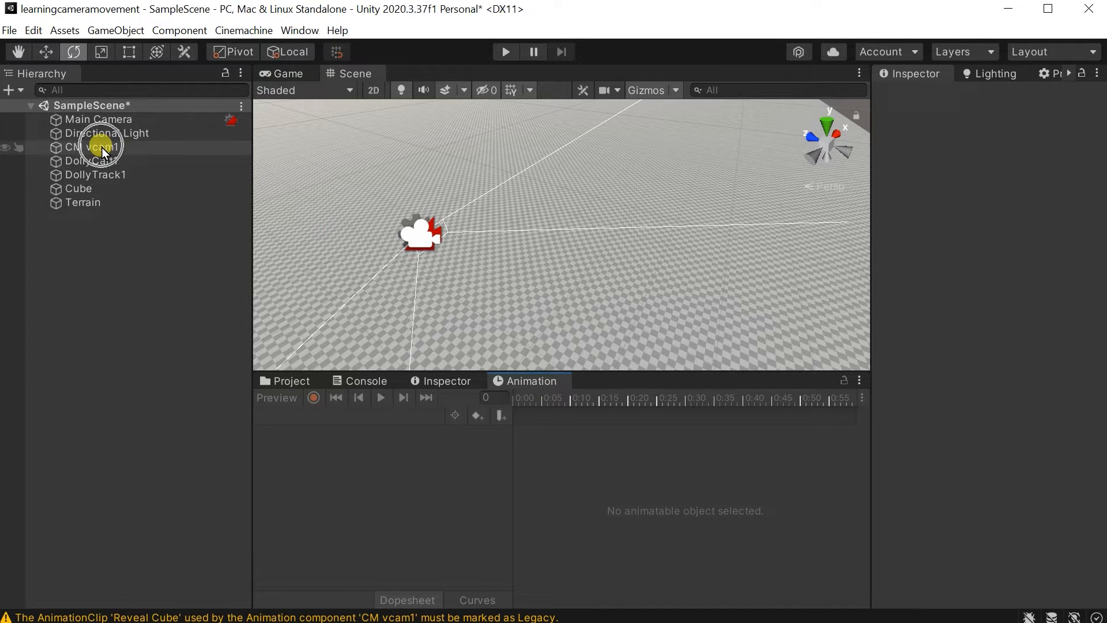
# Create an animation clip named Revealcube for CM vcam1 in the Assets folder.
pyautogui.click(134, 147)
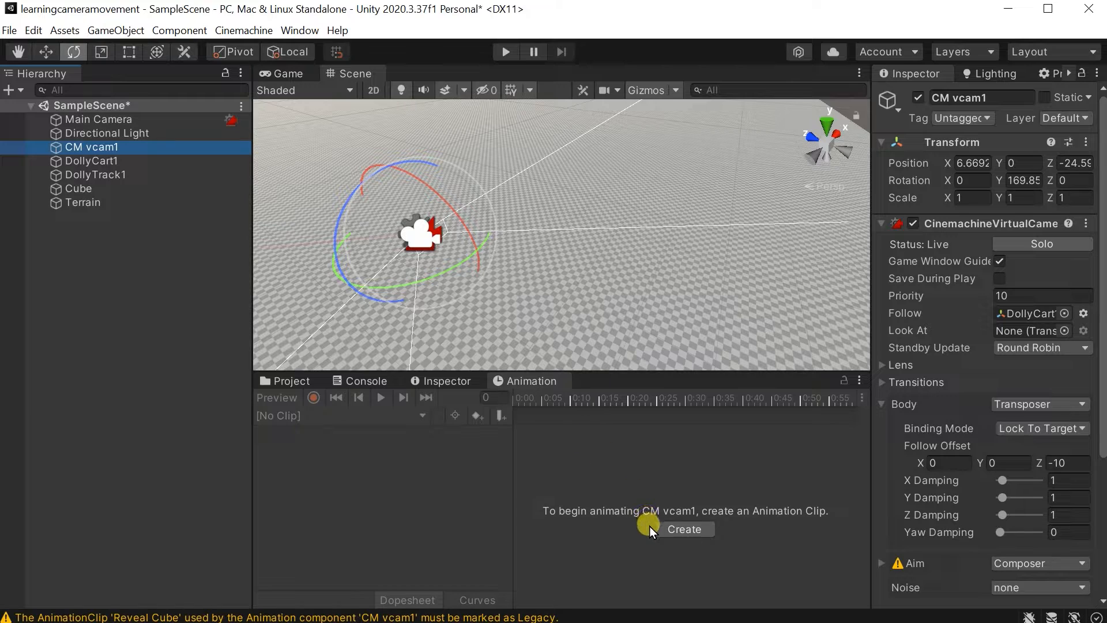
pyautogui.click(676, 531)
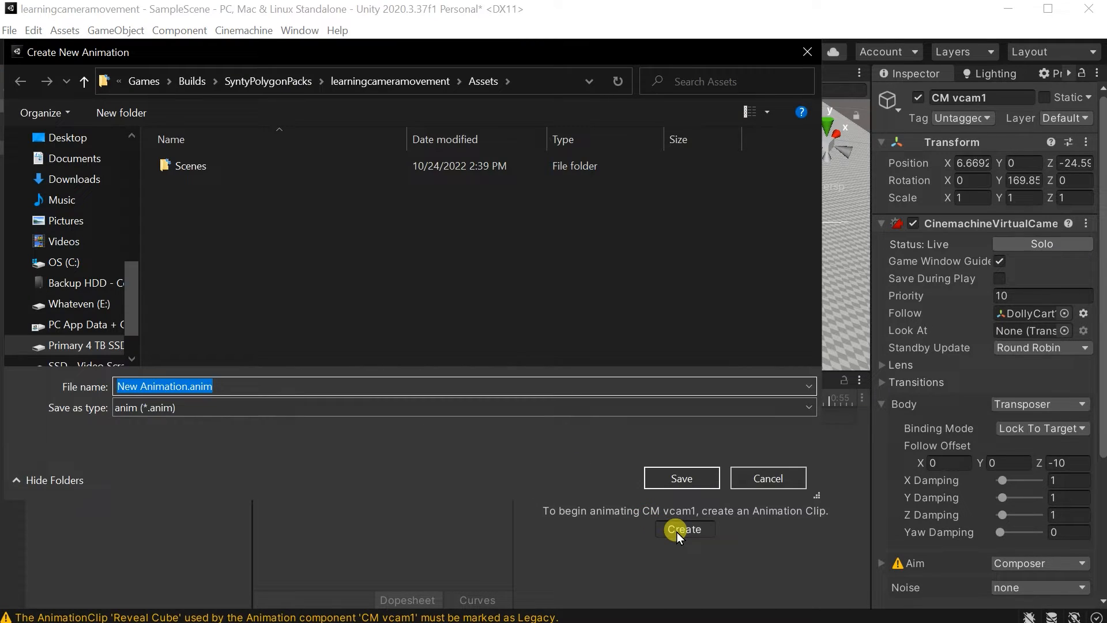
pyautogui.click(234, 385)
pyautogui.moveTo(189, 385); pyautogui.dragTo(133, 381)
pyautogui.write('Revealcube')
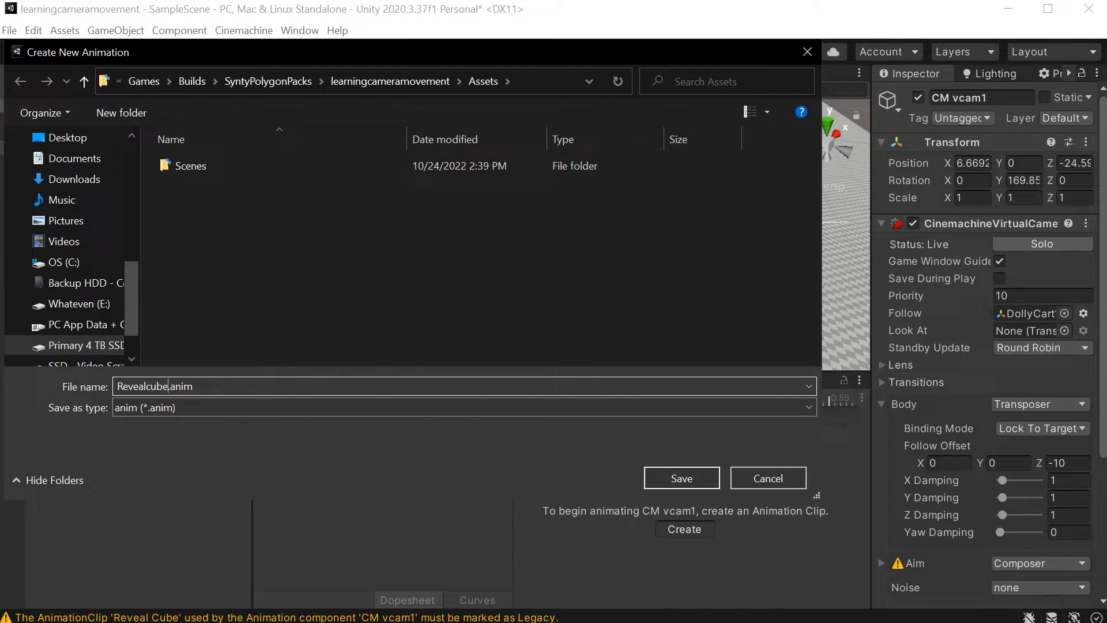
pyautogui.press('Return')
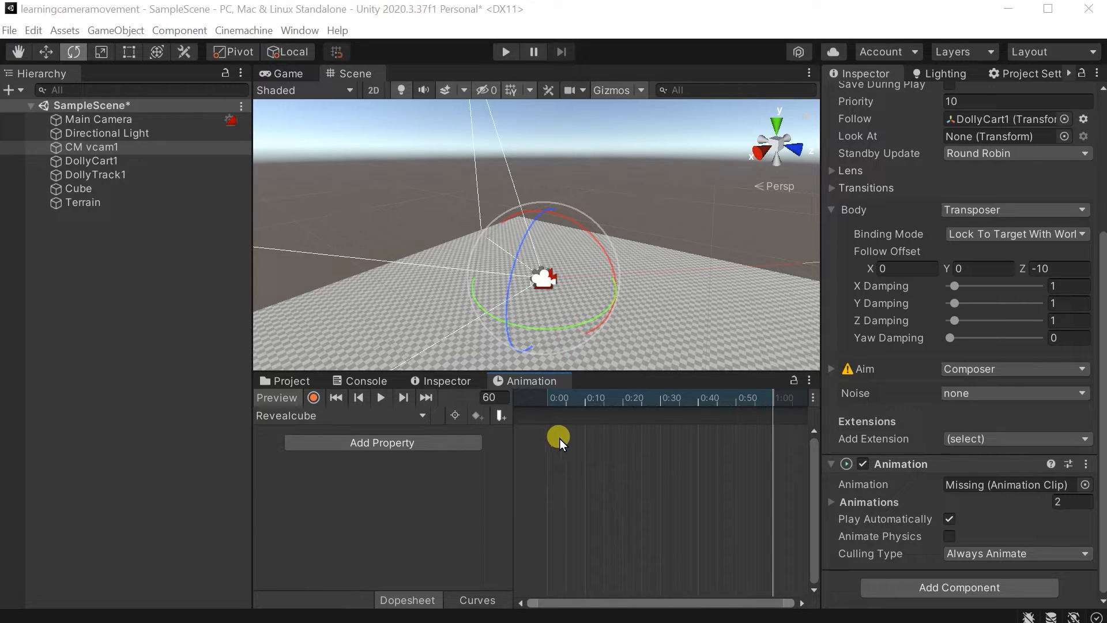
# Add the Transform Rotation property to the Revealcube clip with the playhead at frame 0.
pyautogui.click(550, 399)
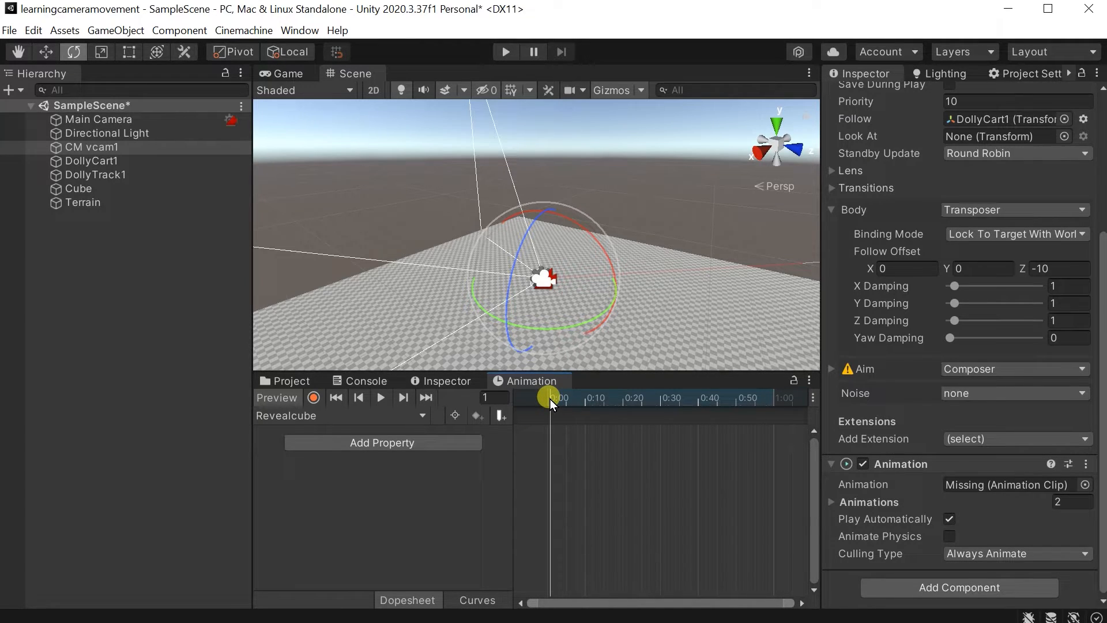
pyautogui.moveTo(549, 399); pyautogui.dragTo(526, 400)
pyautogui.moveTo(778, 396); pyautogui.dragTo(779, 403)
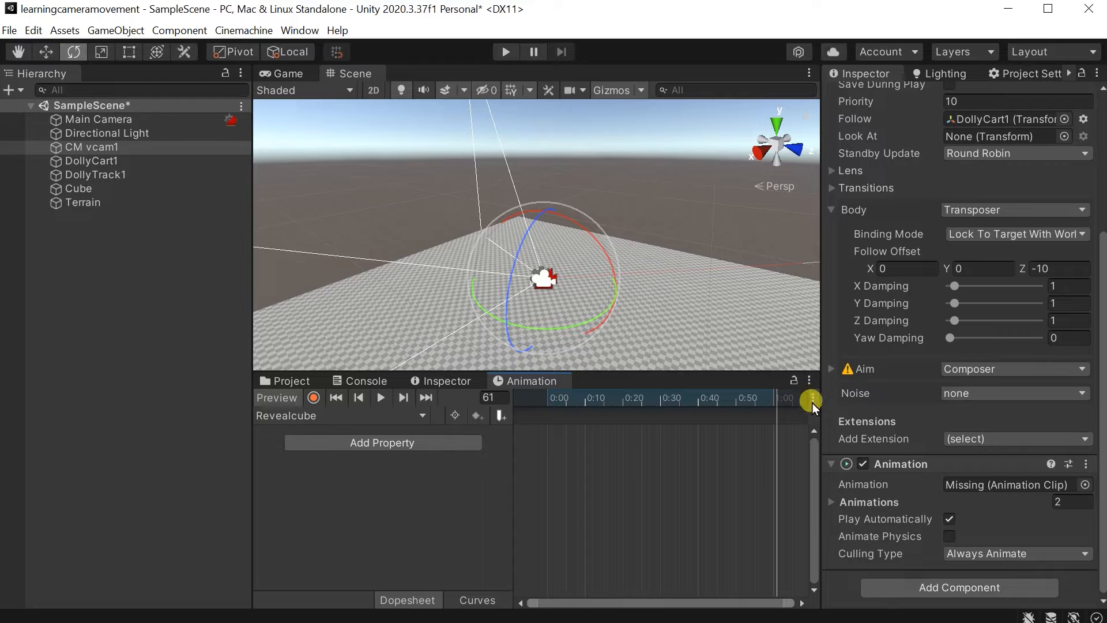
pyautogui.moveTo(555, 403); pyautogui.dragTo(534, 403)
pyautogui.moveTo(610, 420); pyautogui.dragTo(544, 416)
pyautogui.click(434, 447)
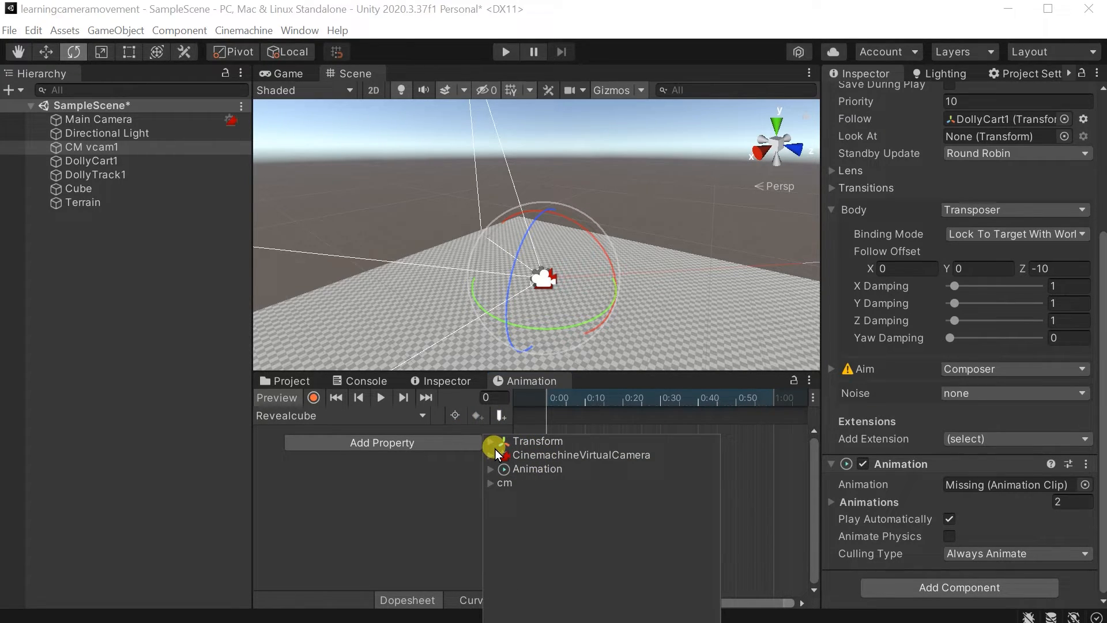
pyautogui.click(493, 444)
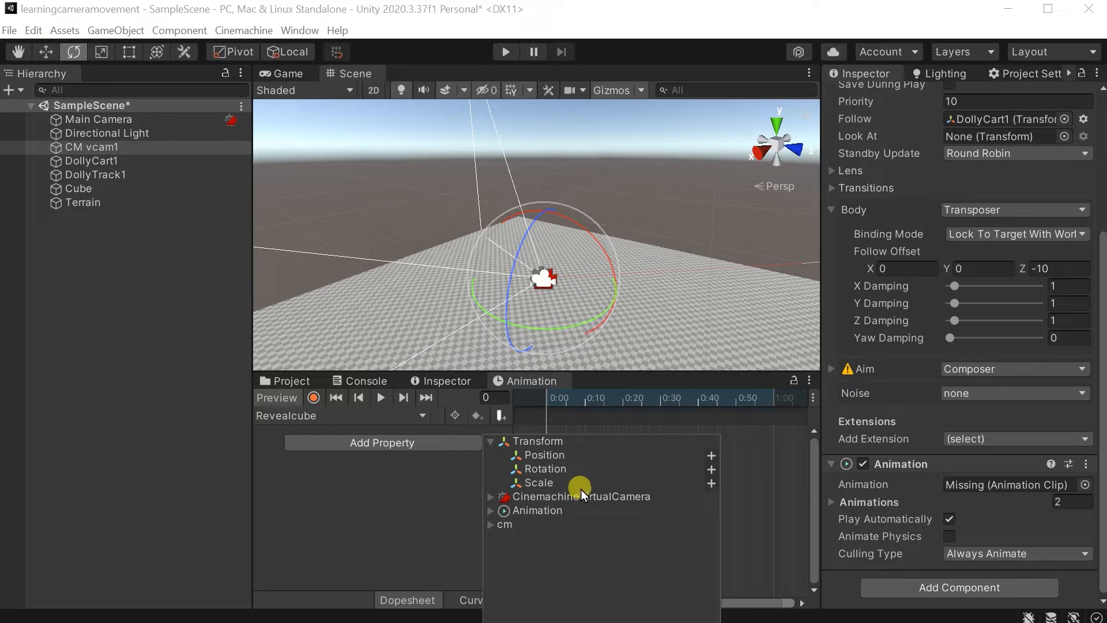
pyautogui.click(712, 469)
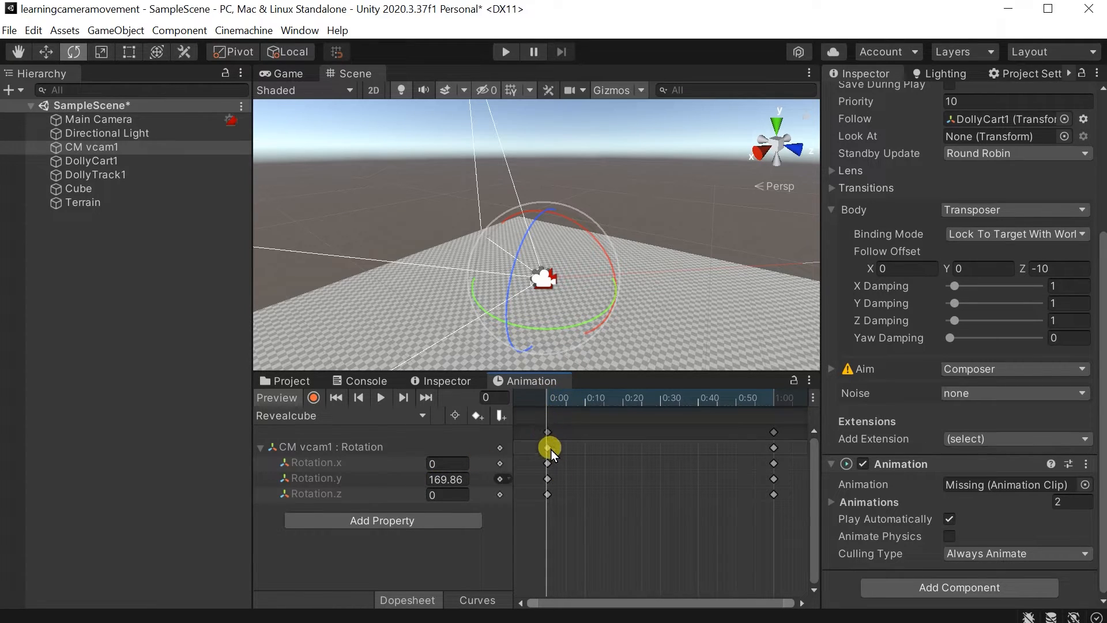
# Move the playhead to frame 60 of the Revealcube clip and record CM vcam1 rotated about the Y axis to about 364.86 degrees.
pyautogui.click(549, 432)
pyautogui.moveTo(602, 255); pyautogui.dragTo(558, 254, button='right')
pyautogui.click(778, 467)
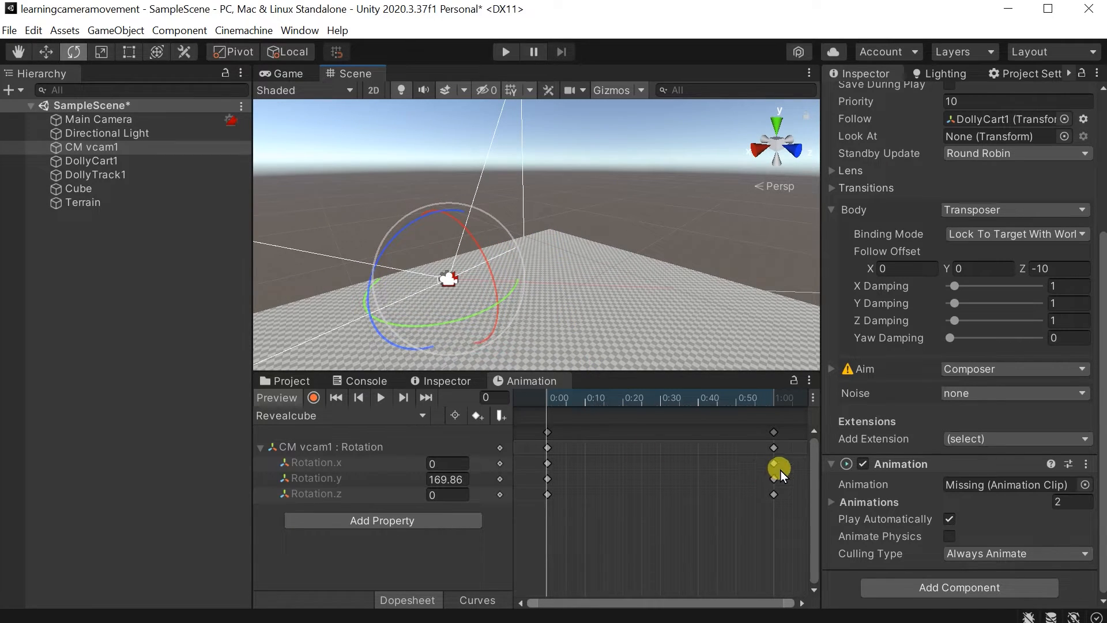
pyautogui.click(771, 523)
pyautogui.moveTo(588, 400); pyautogui.dragTo(773, 410)
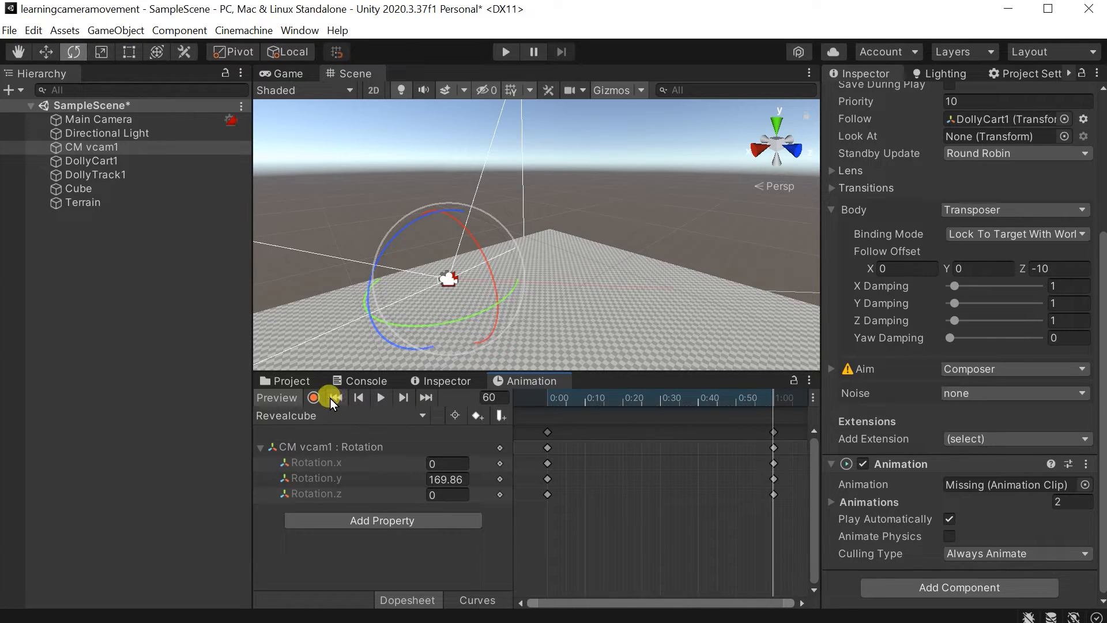
pyautogui.click(314, 398)
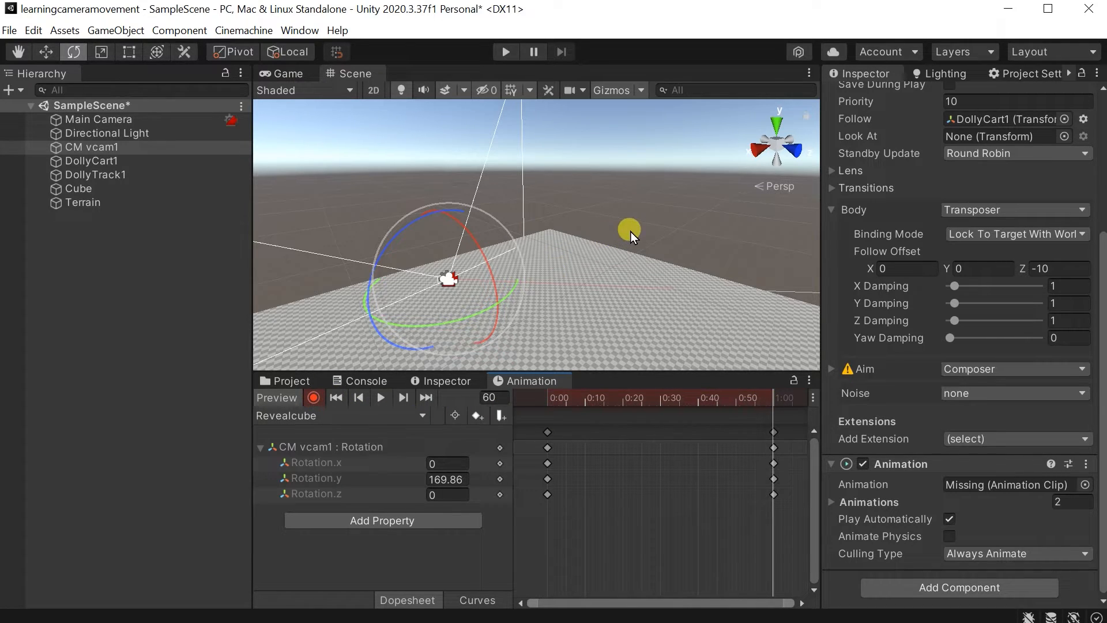
pyautogui.click(74, 55)
pyautogui.moveTo(477, 317); pyautogui.dragTo(168, 217)
pyautogui.moveTo(473, 319); pyautogui.dragTo(98, 176)
pyautogui.keyDown('alt'); pyautogui.moveTo(596, 248); pyautogui.dragTo(1038, 254); pyautogui.keyUp('alt')
pyautogui.press('w')
pyautogui.press('a')
pyautogui.moveTo(392, 236); pyautogui.dragTo(105, 201, button='right')
pyautogui.press('w')
pyautogui.press('s')
pyautogui.press('a')
pyautogui.press('w')
pyautogui.press('a')
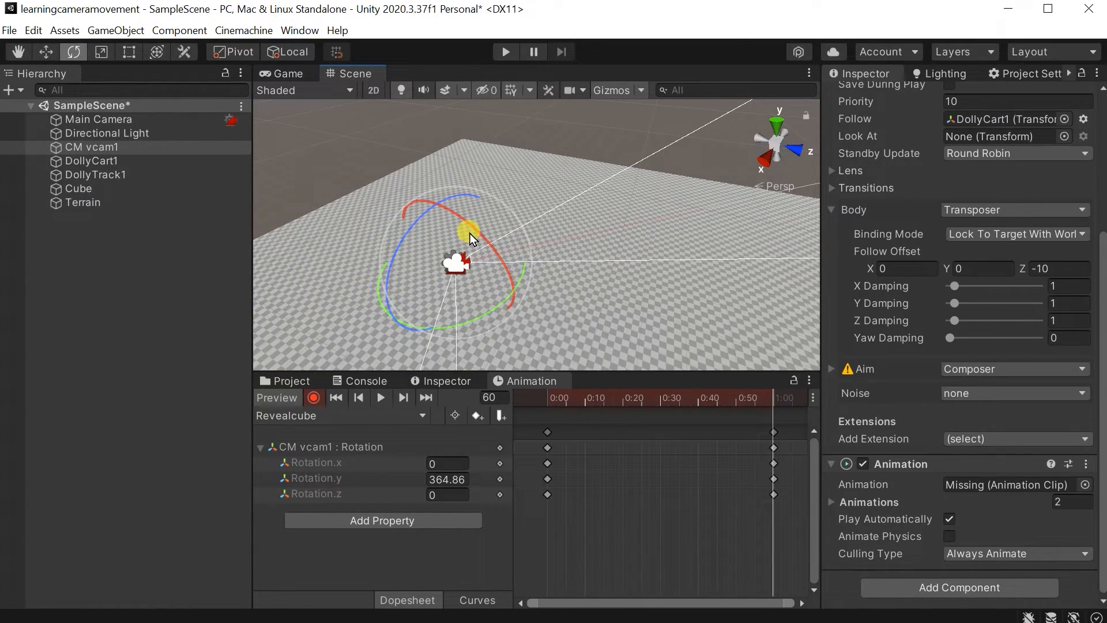
pyautogui.click(312, 396)
# Preview the recorded rotation by scrubbing back to frame 0, and play the scene to check the camera movement.
pyautogui.moveTo(588, 164); pyautogui.dragTo(603, 185, button='right')
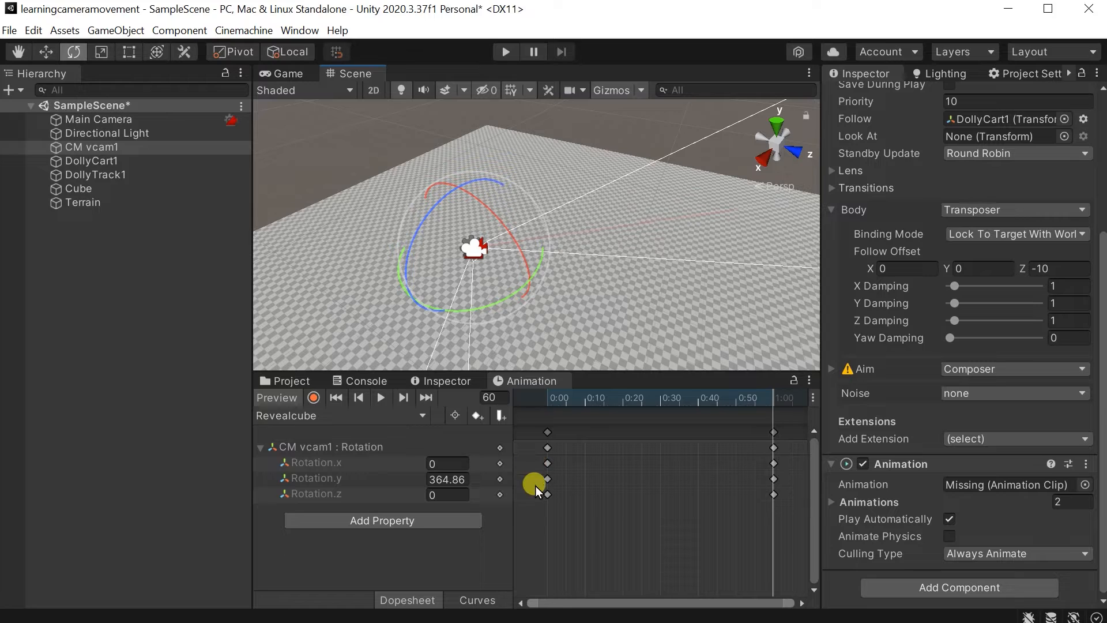
pyautogui.moveTo(597, 400); pyautogui.dragTo(528, 399)
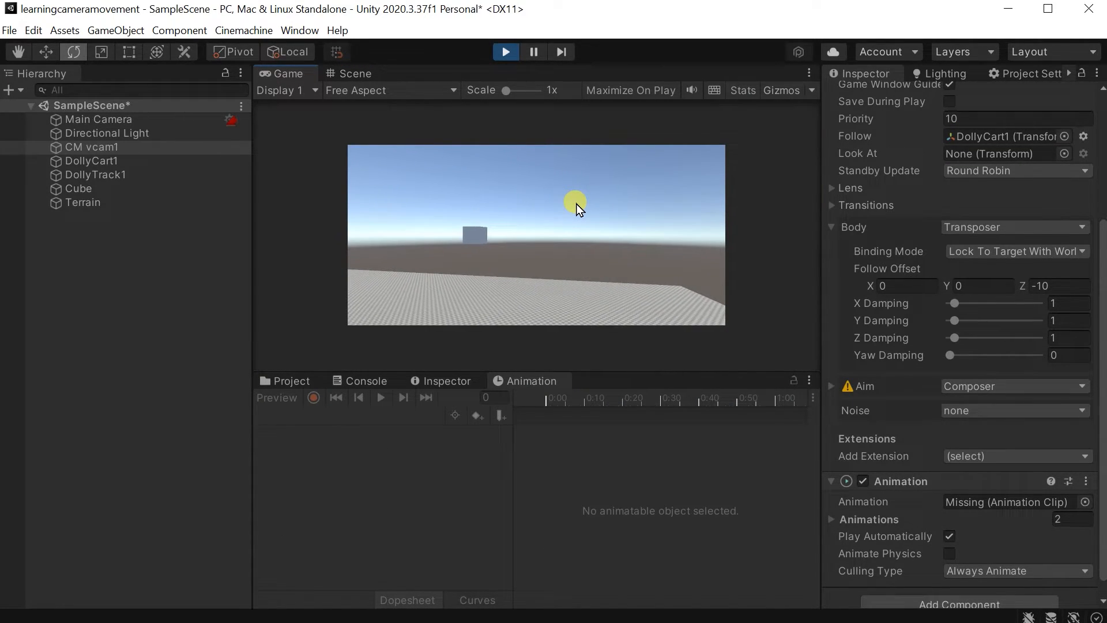
pyautogui.click(506, 52)
pyautogui.keyDown('alt'); pyautogui.moveTo(574, 237); pyautogui.dragTo(477, 86); pyautogui.keyUp('alt')
pyautogui.click(506, 52)
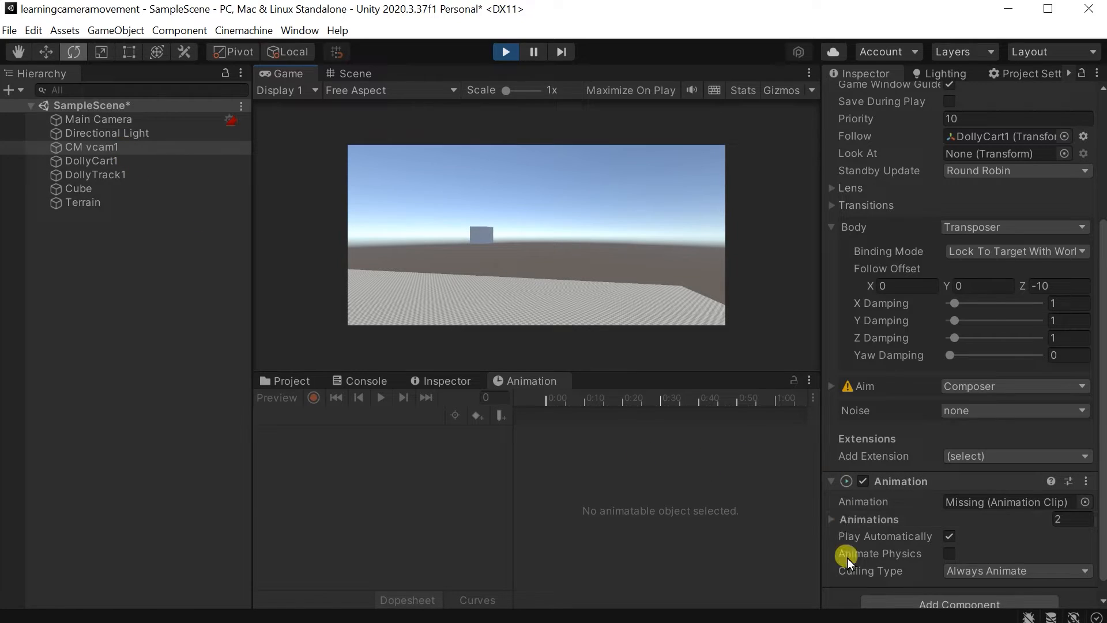
pyautogui.click(503, 56)
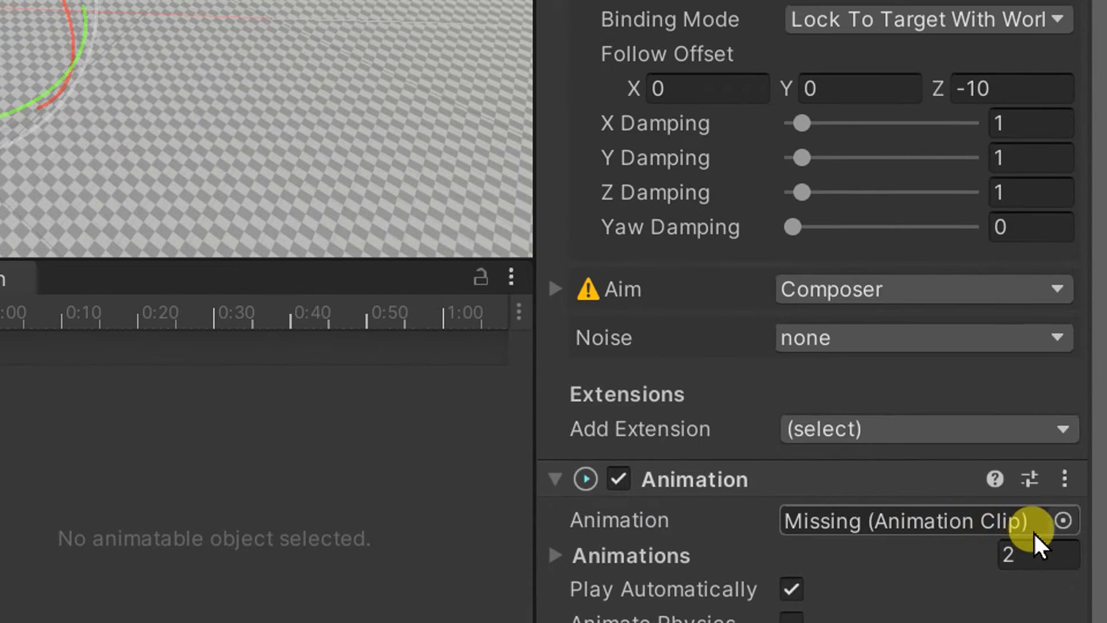
# Assign the Revealcube clip as the default clip of CM vcam1's Animation component.
pyautogui.click(1064, 520)
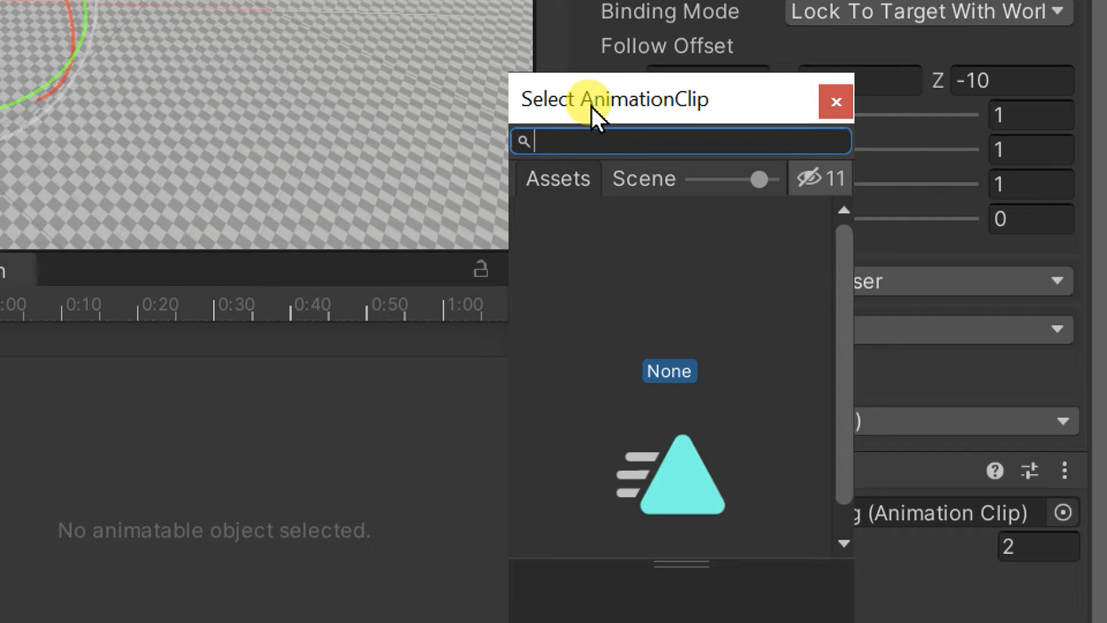
pyautogui.scroll(-2, 729, 291)
pyautogui.doubleClick(686, 426)
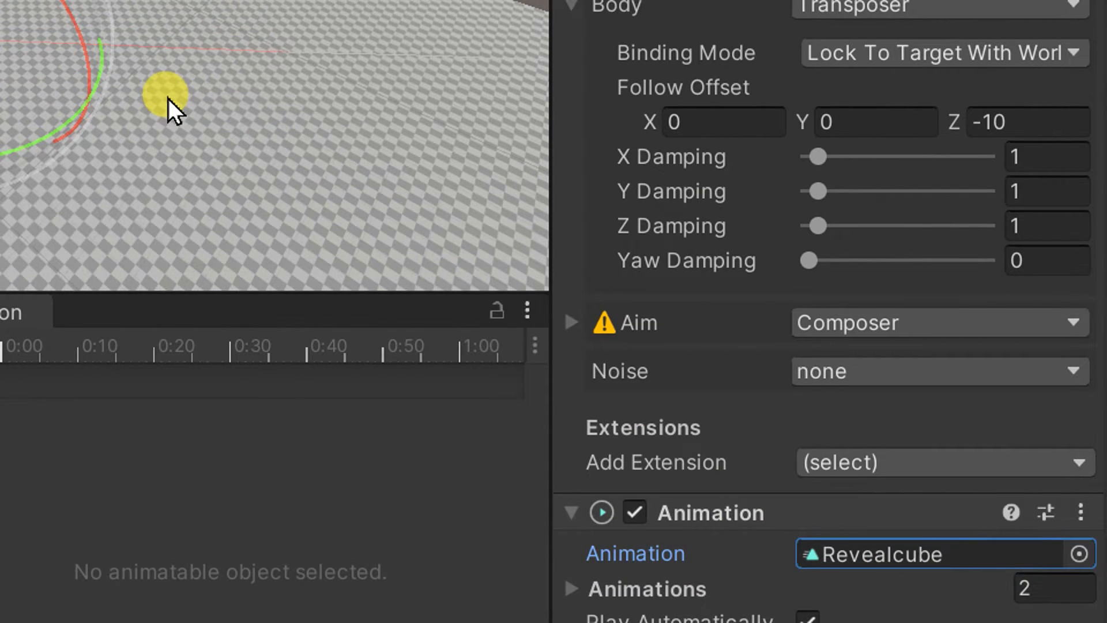
# Play the scene to check how the camera moves and rotates with the Revealcube clip assigned.
pyautogui.press('e')
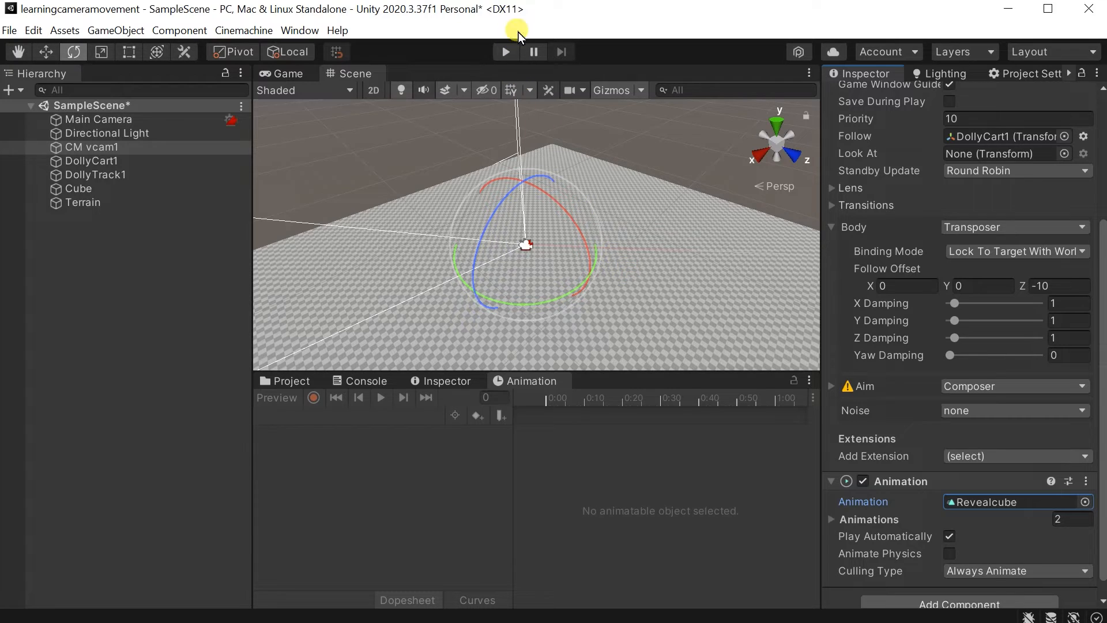
pyautogui.click(505, 56)
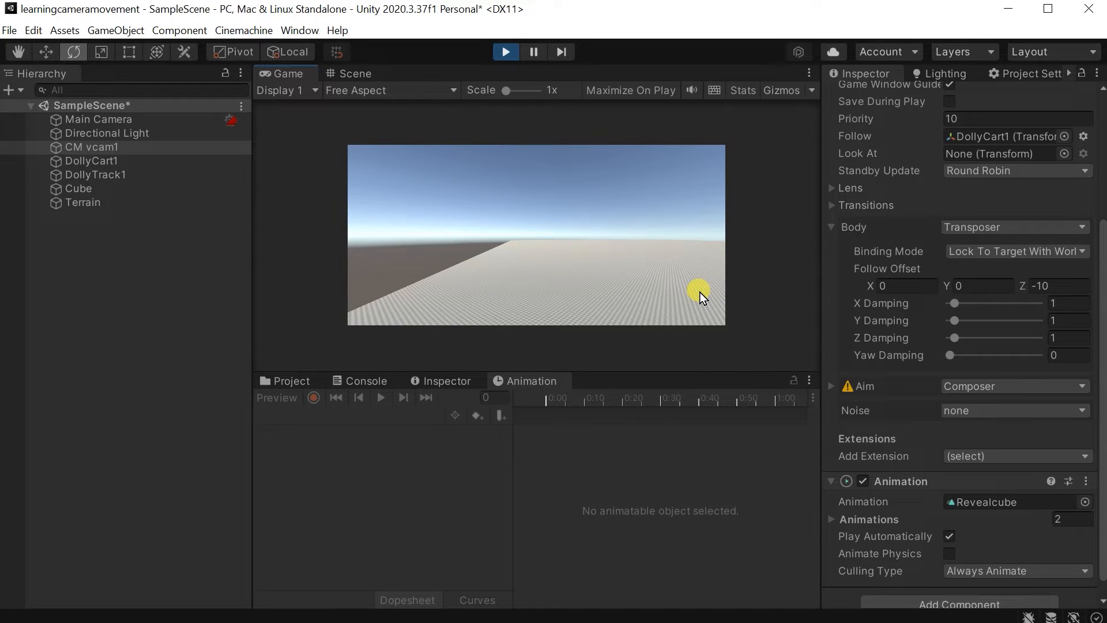
pyautogui.click(516, 55)
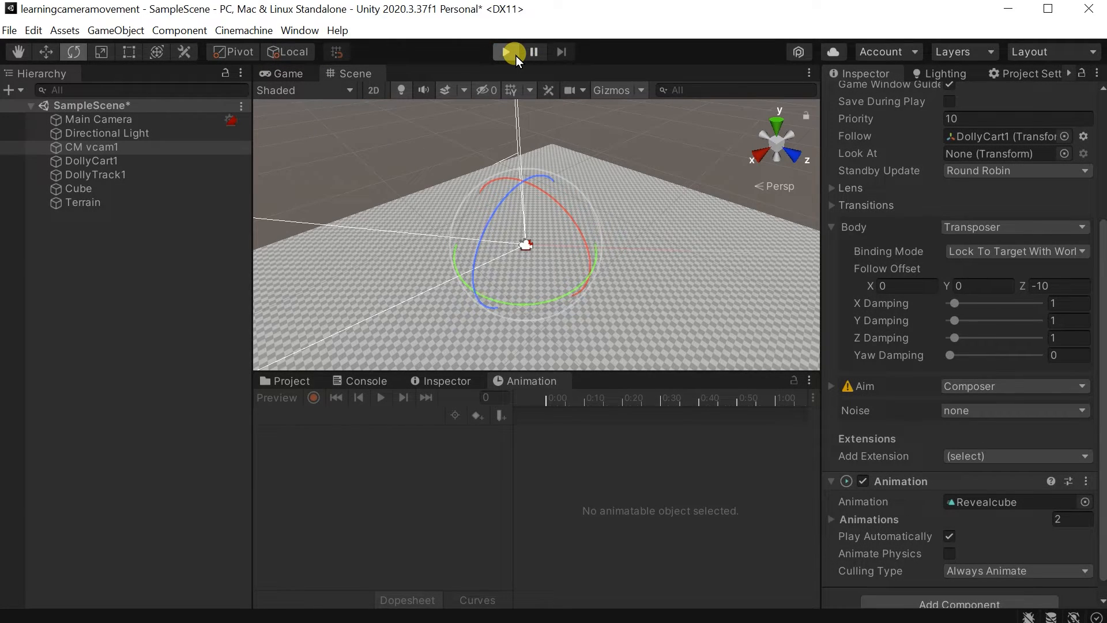
pyautogui.click(506, 52)
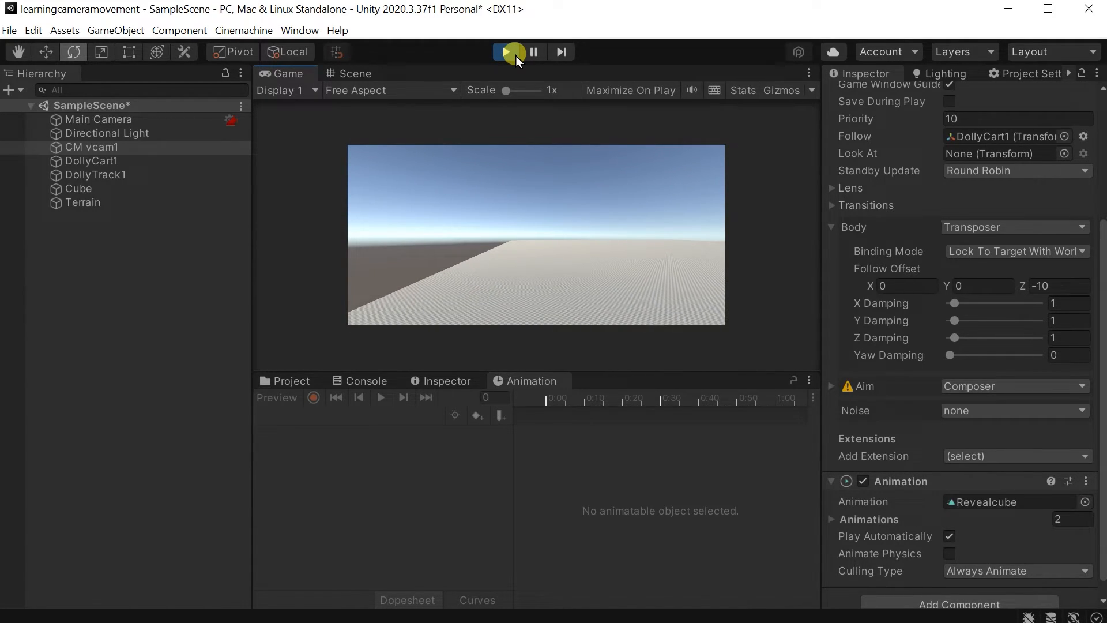
pyautogui.click(516, 56)
pyautogui.keyDown('alt'); pyautogui.moveTo(588, 248); pyautogui.dragTo(483, 309); pyautogui.keyUp('alt')
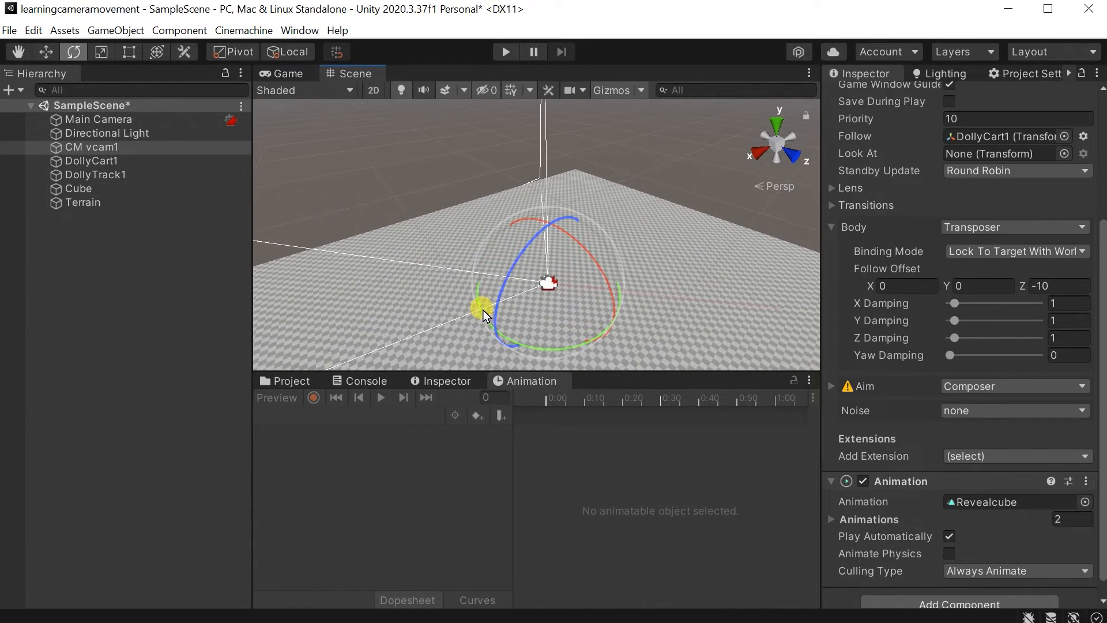
# Move the end rotation keyframes of CM vcam1's Revealcube clip to about 5:50 on the timeline.
pyautogui.click(97, 202)
pyautogui.click(107, 180)
pyautogui.click(108, 199)
pyautogui.click(119, 163)
pyautogui.click(125, 149)
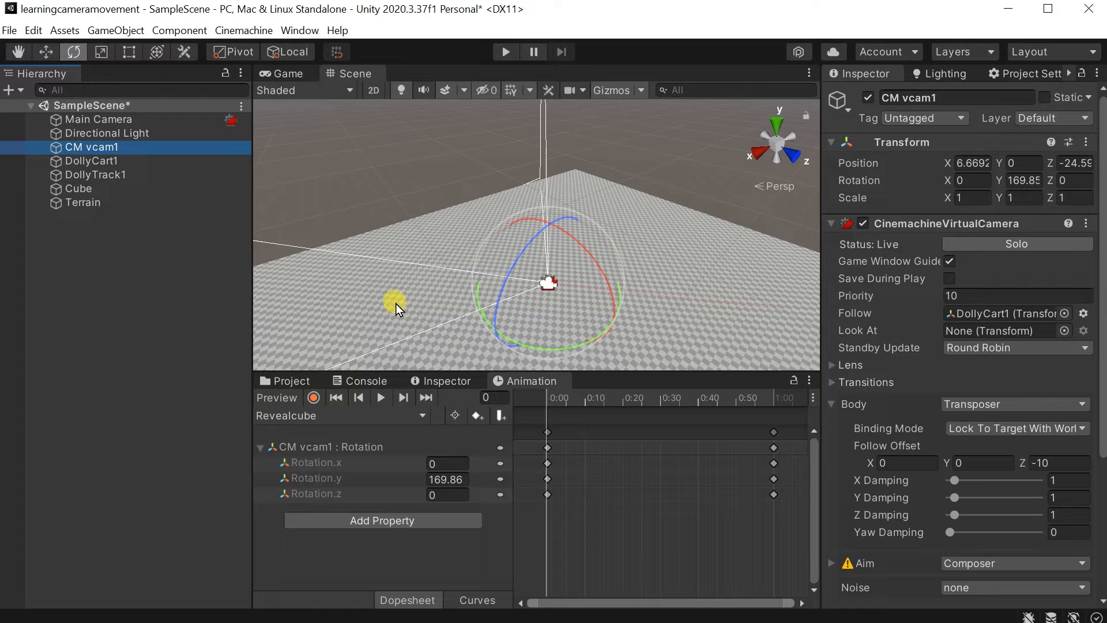
pyautogui.click(776, 447)
pyautogui.press('Delete')
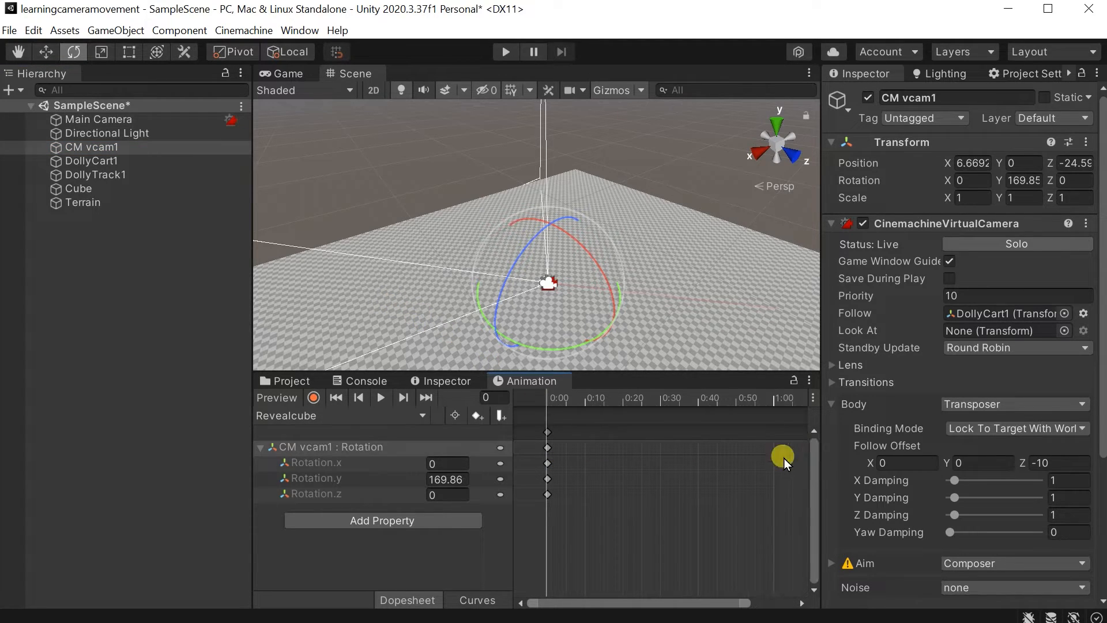
pyautogui.moveTo(637, 604); pyautogui.dragTo(696, 602)
pyautogui.press('Delete')
pyautogui.moveTo(773, 447); pyautogui.dragTo(1106, 448)
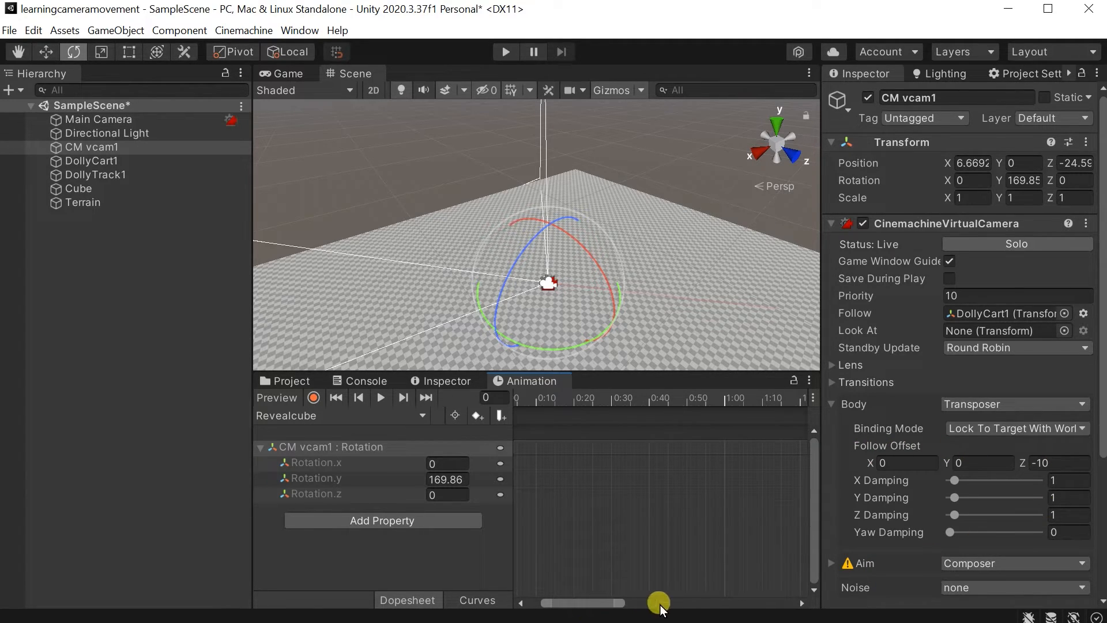
pyautogui.moveTo(604, 602); pyautogui.dragTo(818, 603)
pyautogui.moveTo(774, 450); pyautogui.dragTo(1106, 468)
pyautogui.moveTo(688, 603); pyautogui.dragTo(790, 600)
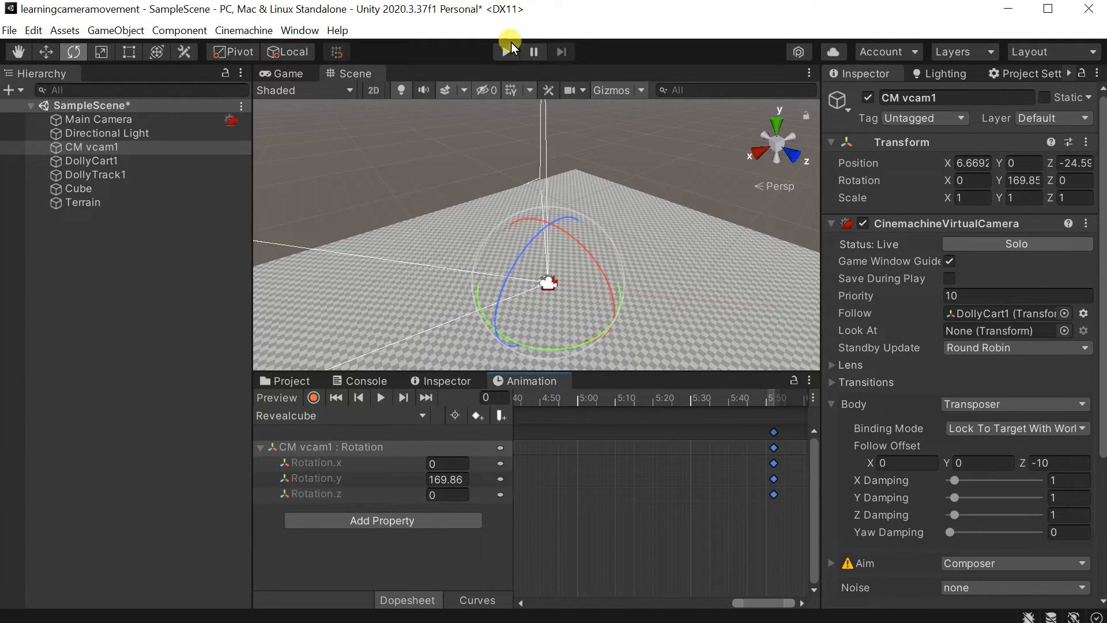
# Check DollyCart1's speed and DollyTrack1's path length, and play the scene to compare the track movement with the rotation timing.
pyautogui.click(119, 175)
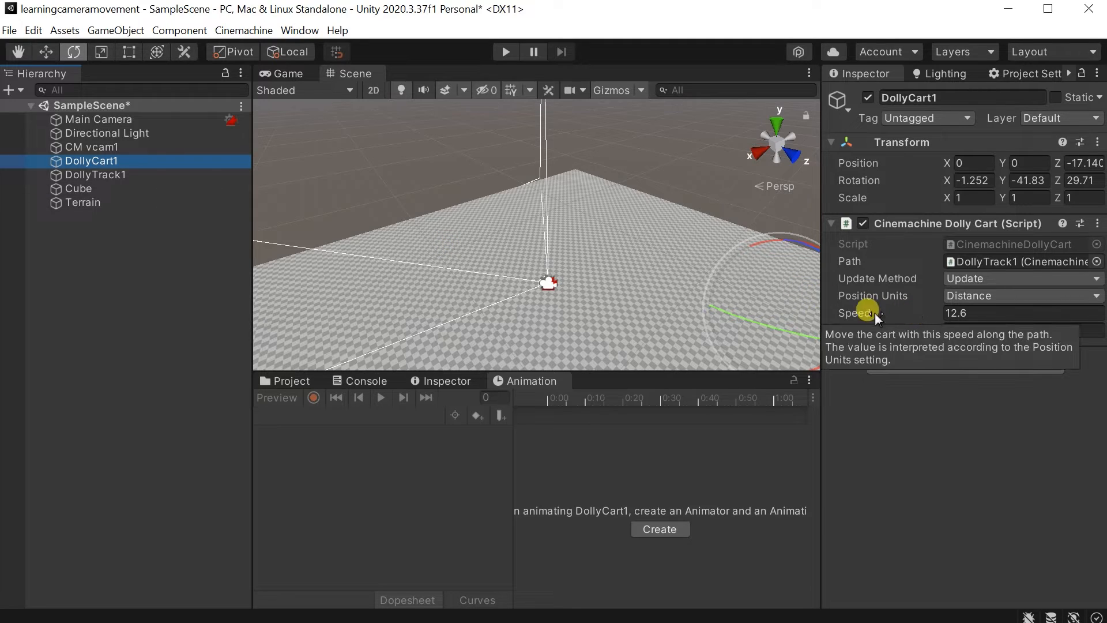
pyautogui.click(118, 176)
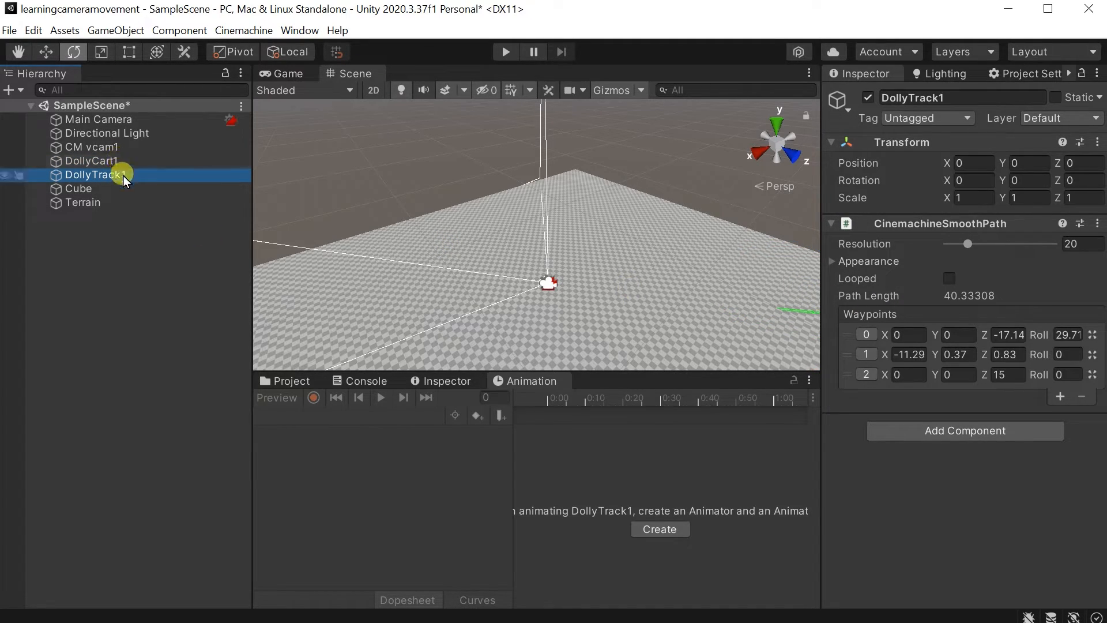
pyautogui.click(515, 57)
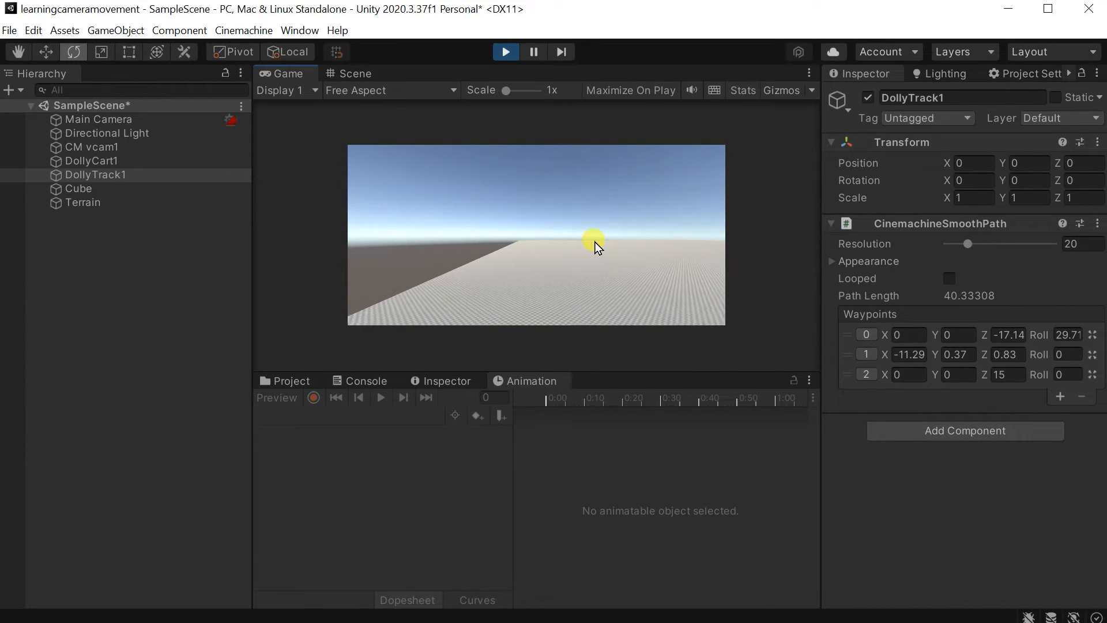
pyautogui.click(506, 53)
pyautogui.moveTo(612, 256); pyautogui.dragTo(483, 163, button='right')
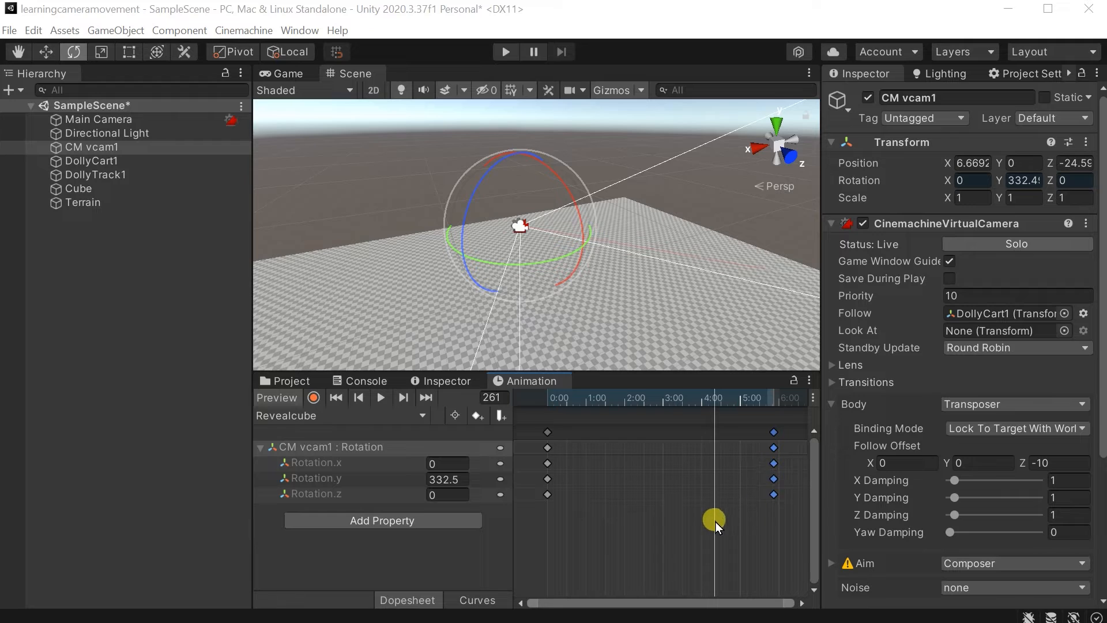
# Set Rotation.y of the end keyframe at frame 351 in the Revealcube clip to about -12.469.
pyautogui.click(636, 488)
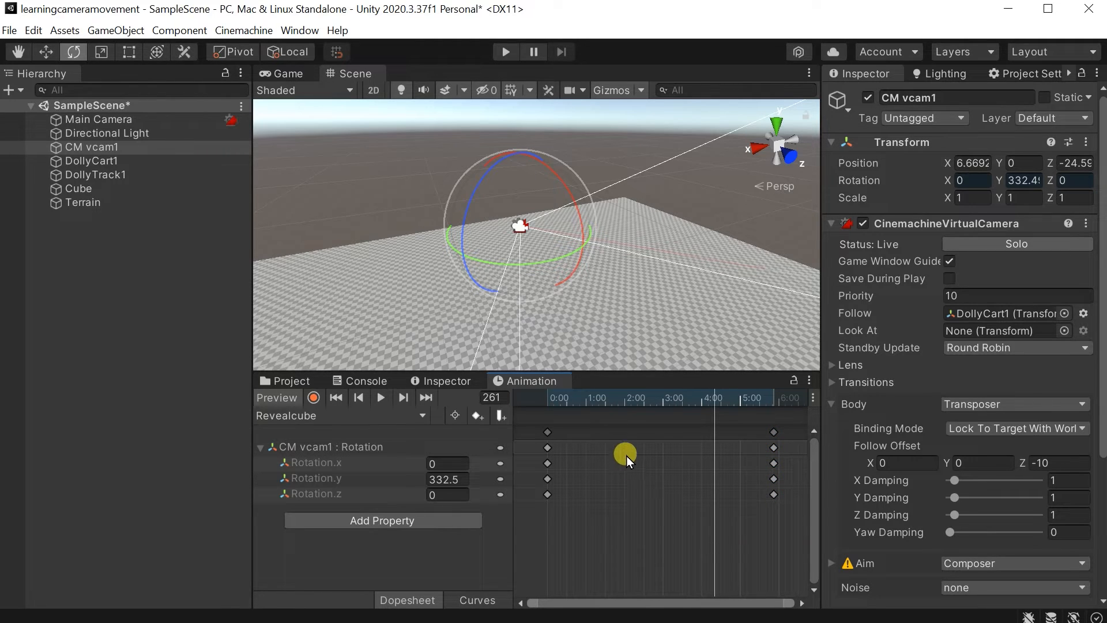
pyautogui.moveTo(471, 261); pyautogui.dragTo(579, 281, button='right')
pyautogui.click(780, 461)
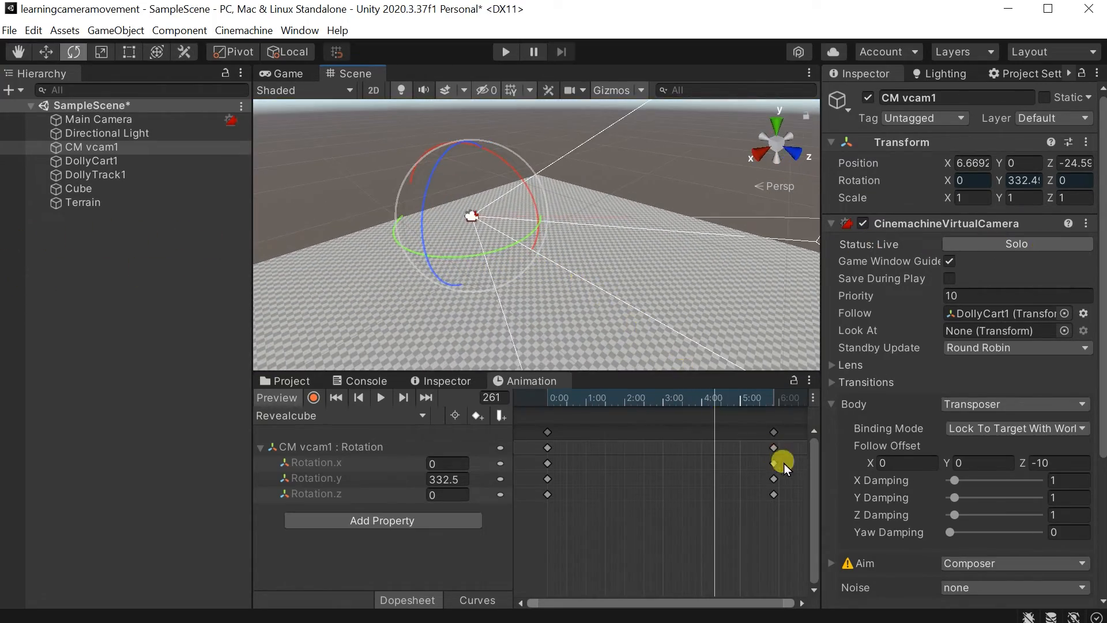
pyautogui.click(774, 464)
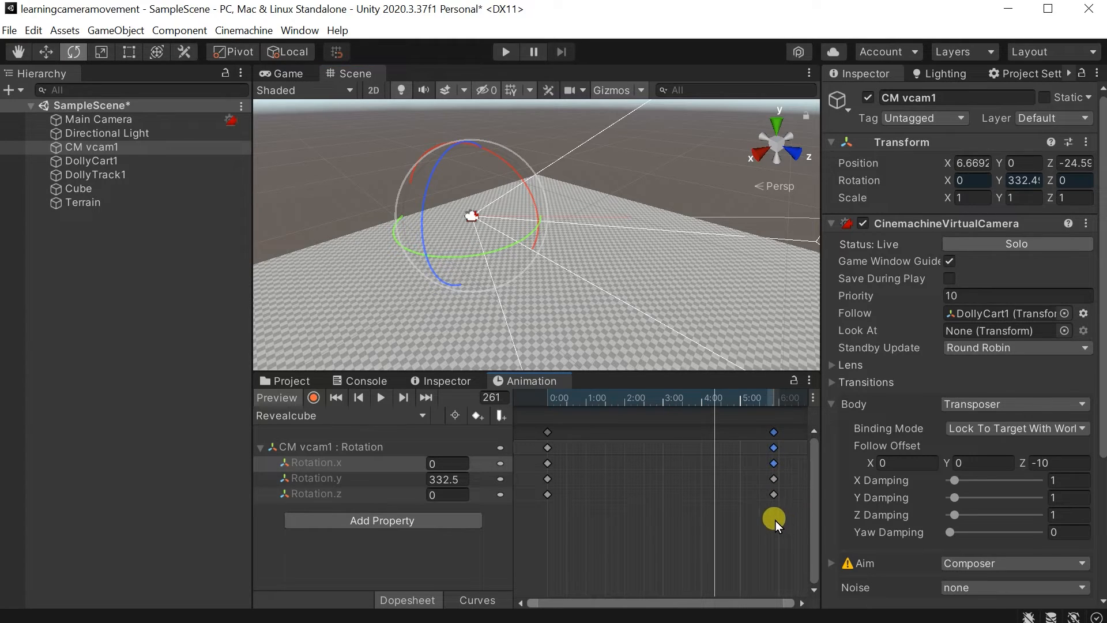
pyautogui.click(767, 517)
pyautogui.moveTo(718, 405); pyautogui.dragTo(773, 398)
pyautogui.click(773, 485)
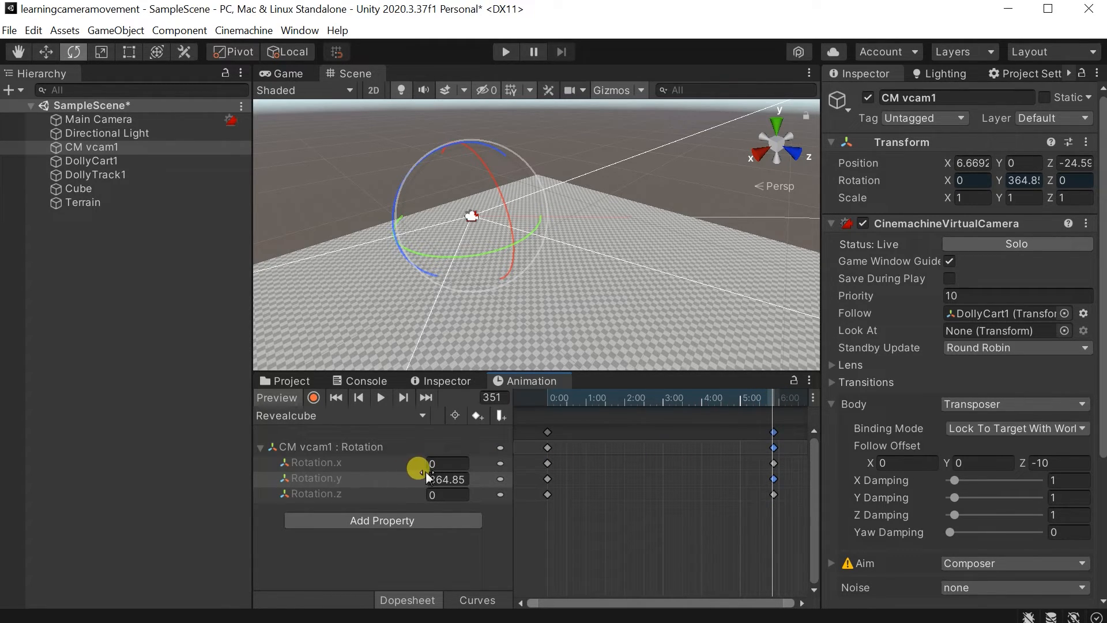
pyautogui.moveTo(422, 476)
pyautogui.mouseDown()
pyautogui.moveTo(78, 487)
pyautogui.moveTo(438, 480)
pyautogui.mouseUp()
pyautogui.hotkey('ctrl', 'z')
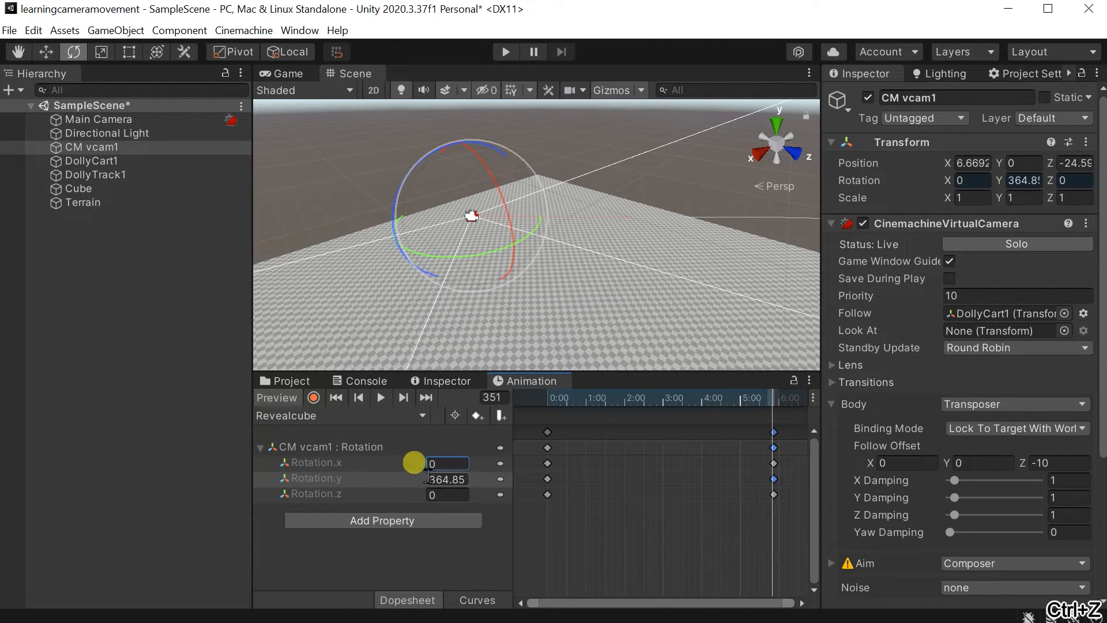
pyautogui.moveTo(422, 484); pyautogui.dragTo(5, 567)
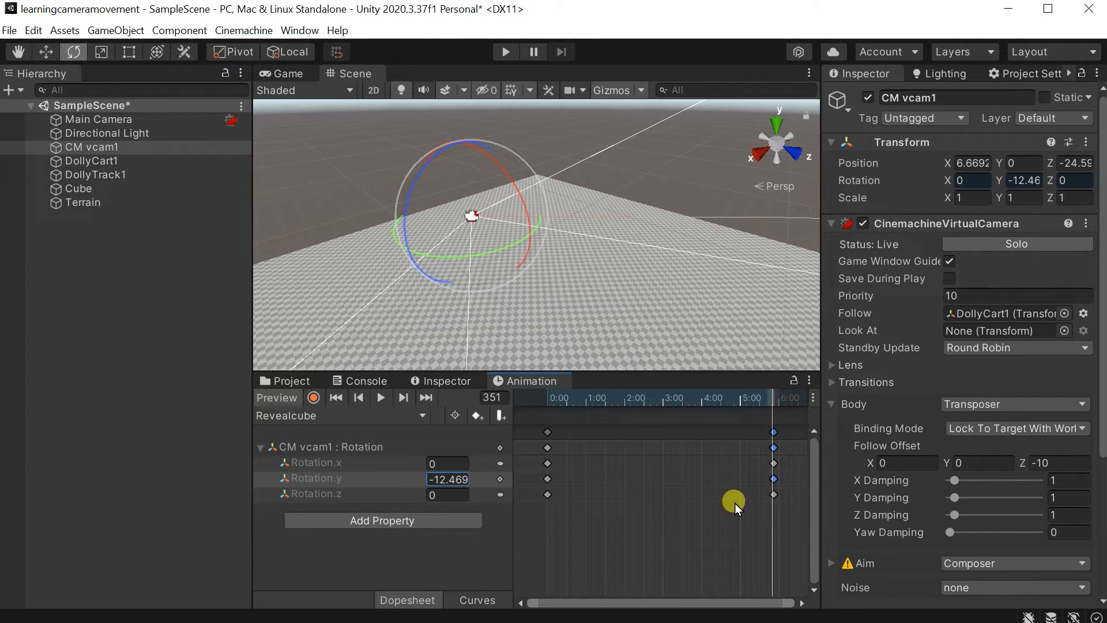
# Try moving the end Rotation.y keyframe to about 3:00 on the timeline, and undo the move.
pyautogui.moveTo(549, 403); pyautogui.dragTo(614, 456)
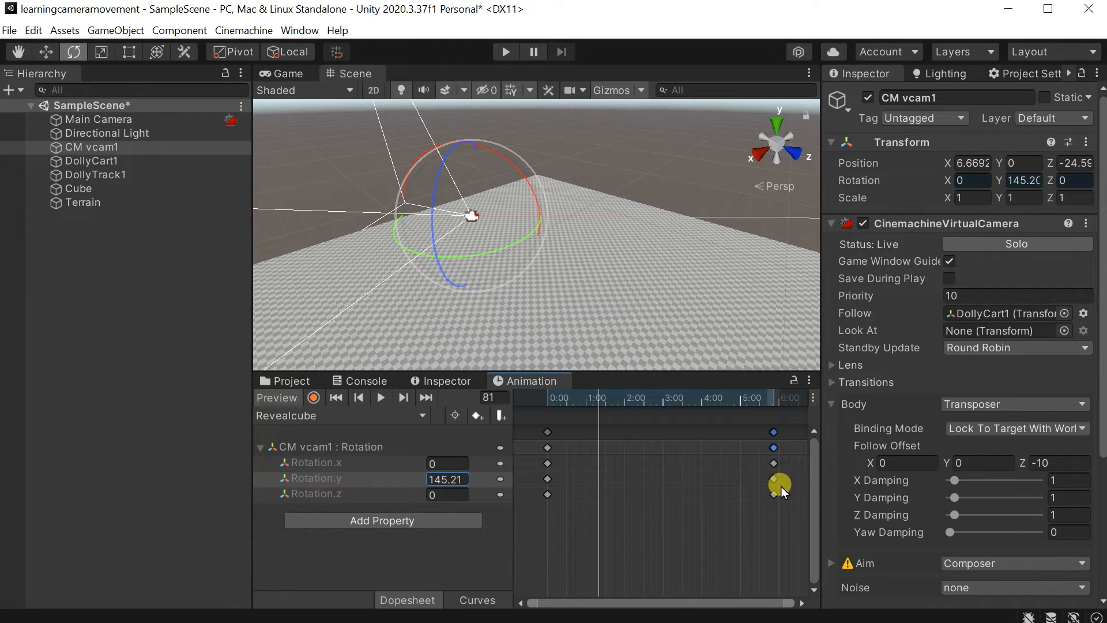
pyautogui.moveTo(774, 479); pyautogui.dragTo(666, 479)
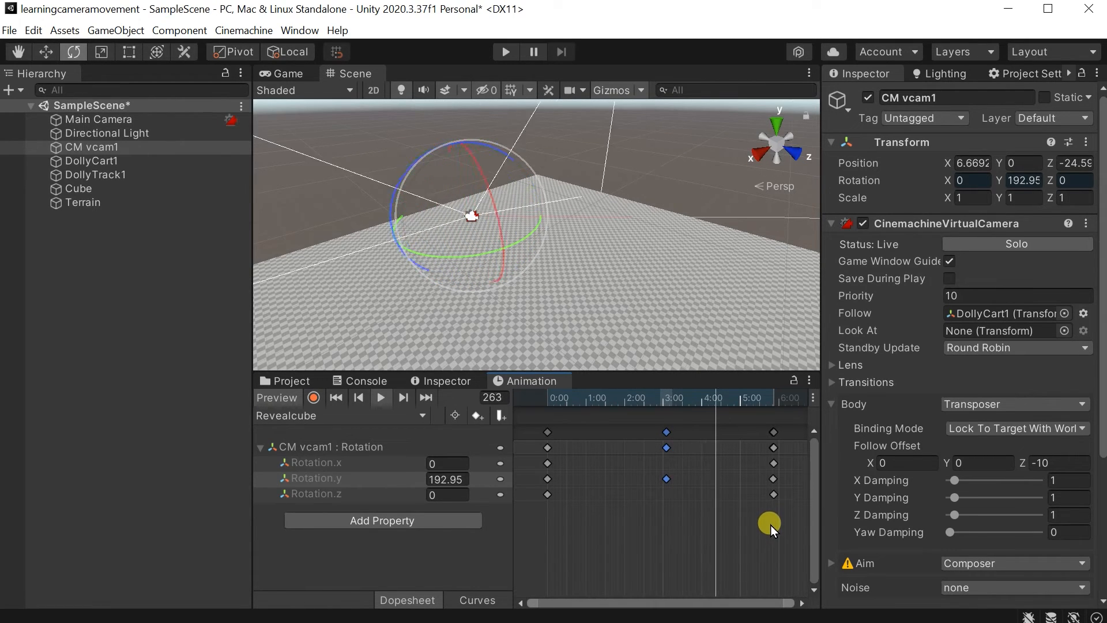
pyautogui.hotkey('ctrl', 'z')
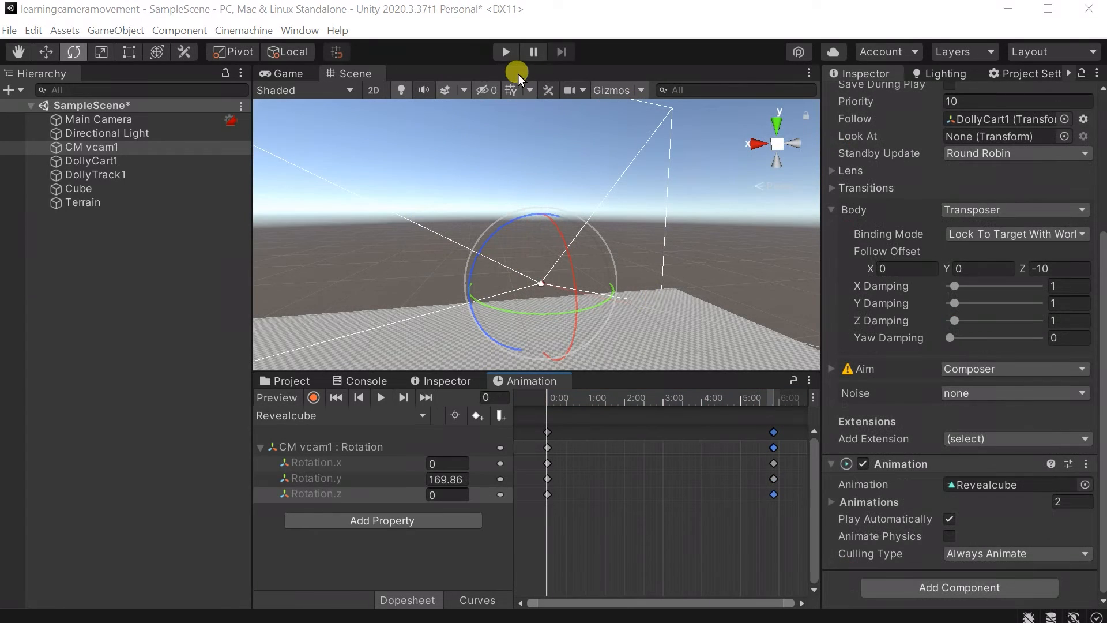
# Play the scene to review the slower camera rotation along the dolly track, and stop playback.
pyautogui.click(506, 53)
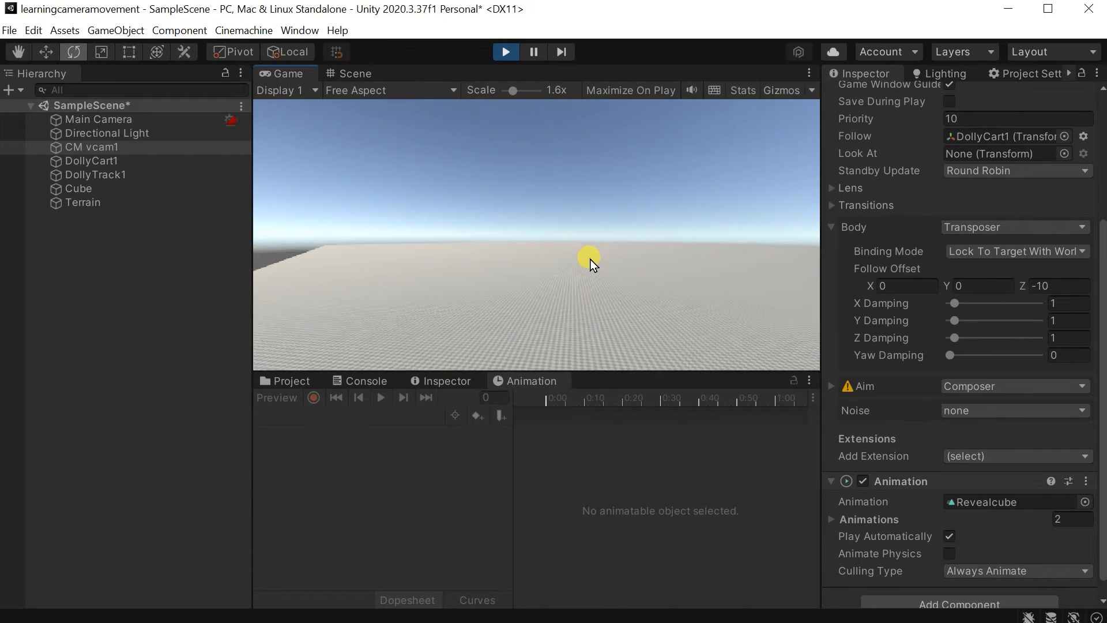
pyautogui.click(510, 53)
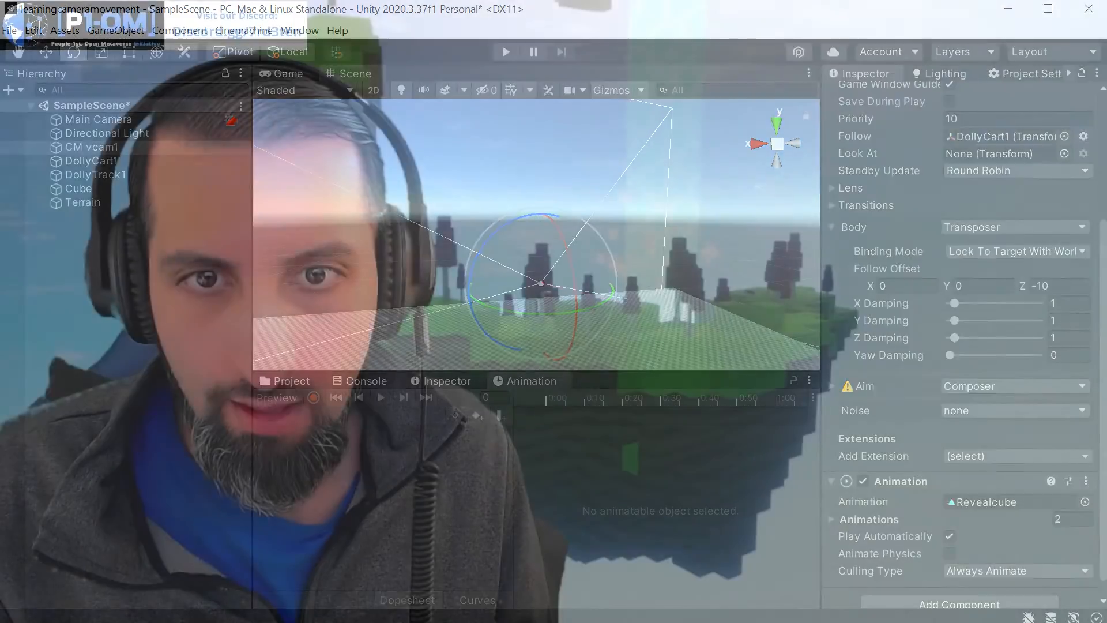